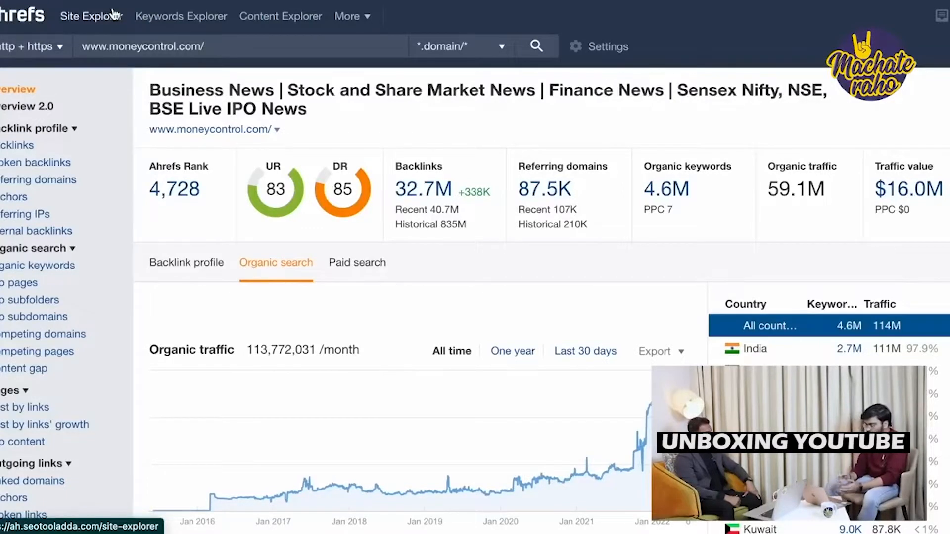
# Scroll through the Organic Keywords report filtered to volume 100–1,000 and KD up to 5.
pyautogui.scroll(-20, 544, 176)
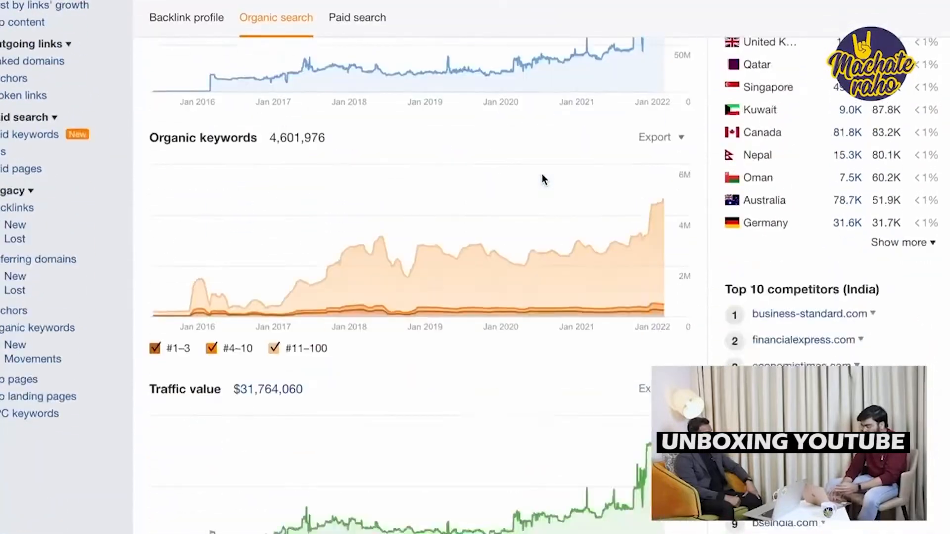
pyautogui.scroll(20, 542, 176)
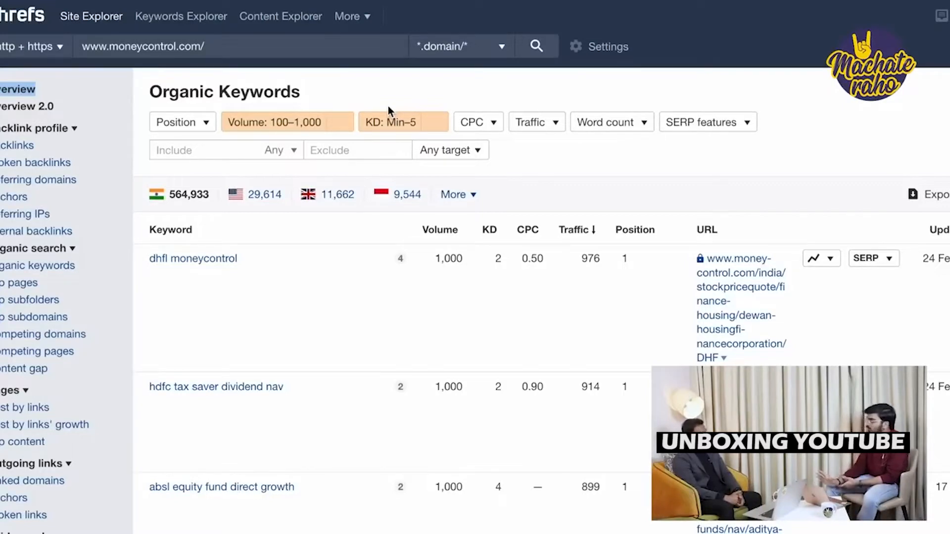
# Scroll down the filtered list and bring up link options for 'kesar petro share' (volume 900, KD 0).
pyautogui.scroll(-3, 389, 110)
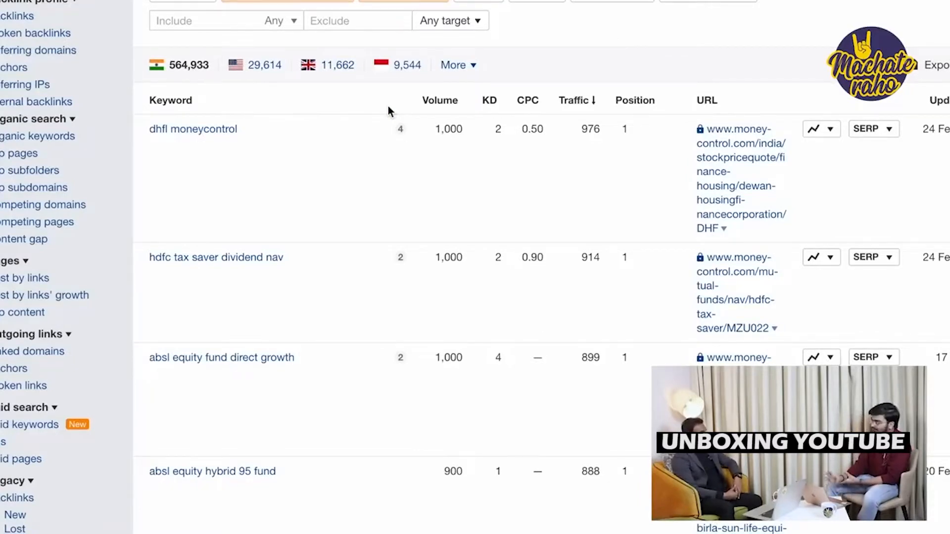
pyautogui.scroll(2, 203, 298)
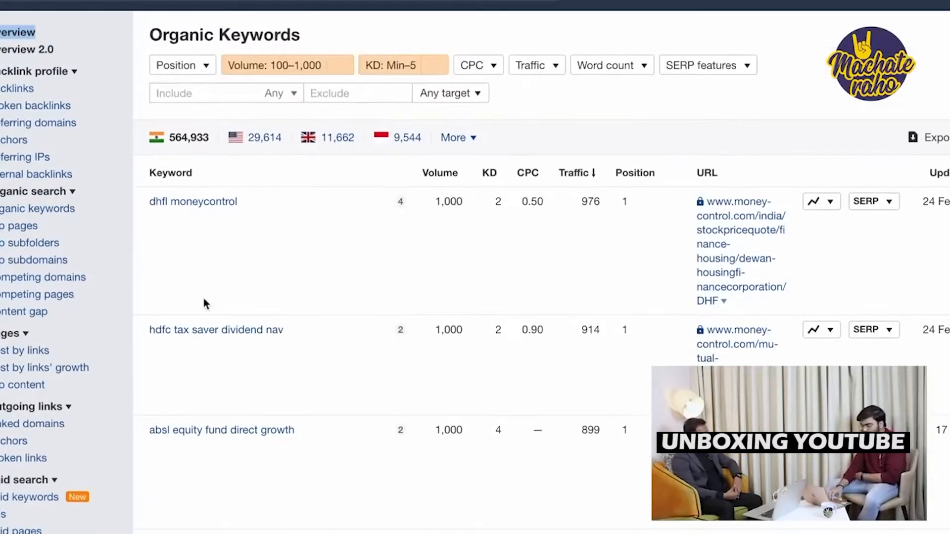
pyautogui.scroll(-3, 203, 332)
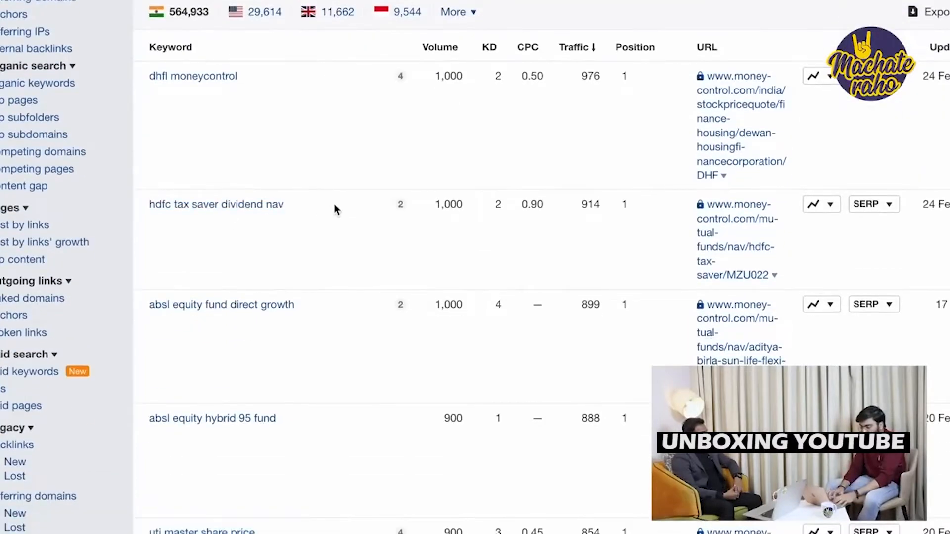
pyautogui.scroll(-3, 406, 273)
pyautogui.scroll(-18, 411, 328)
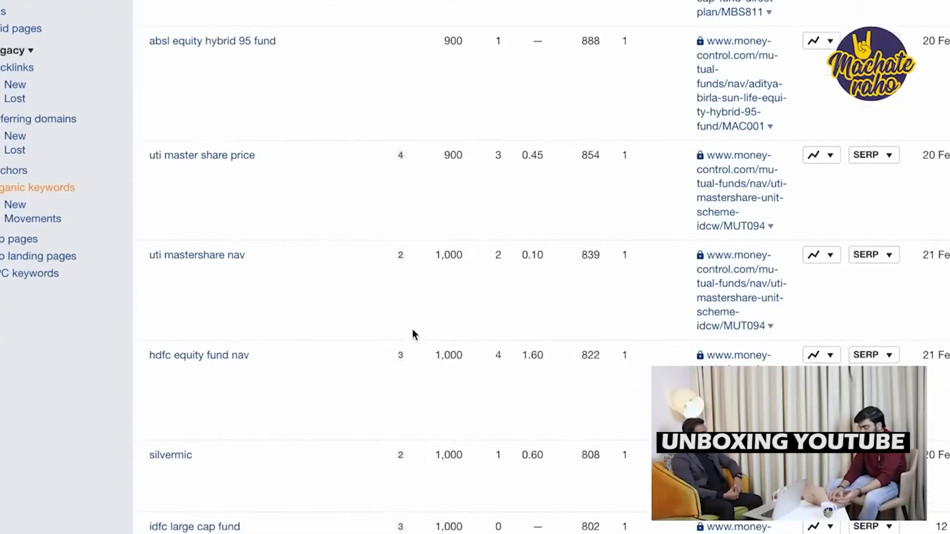
pyautogui.scroll(-8, 413, 334)
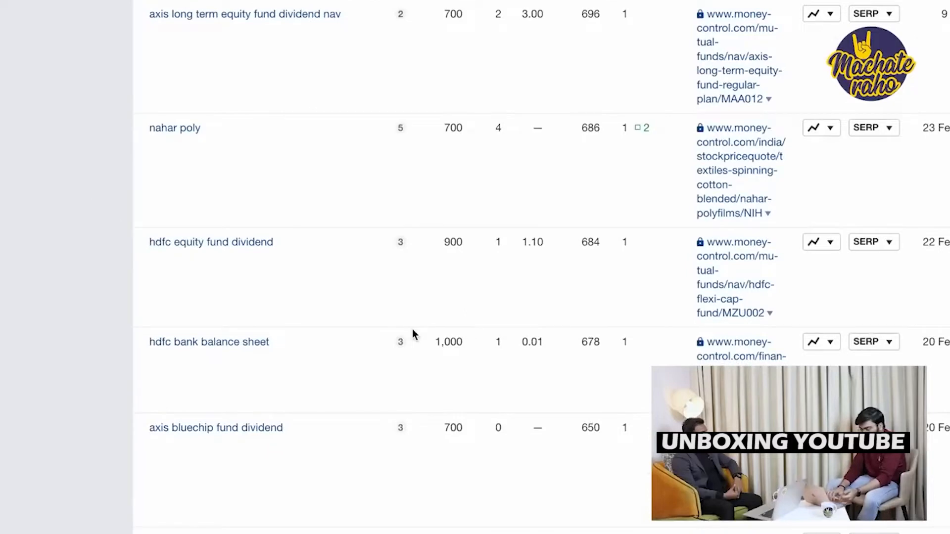
pyautogui.scroll(-12, 285, 164)
pyautogui.scroll(-2, 282, 163)
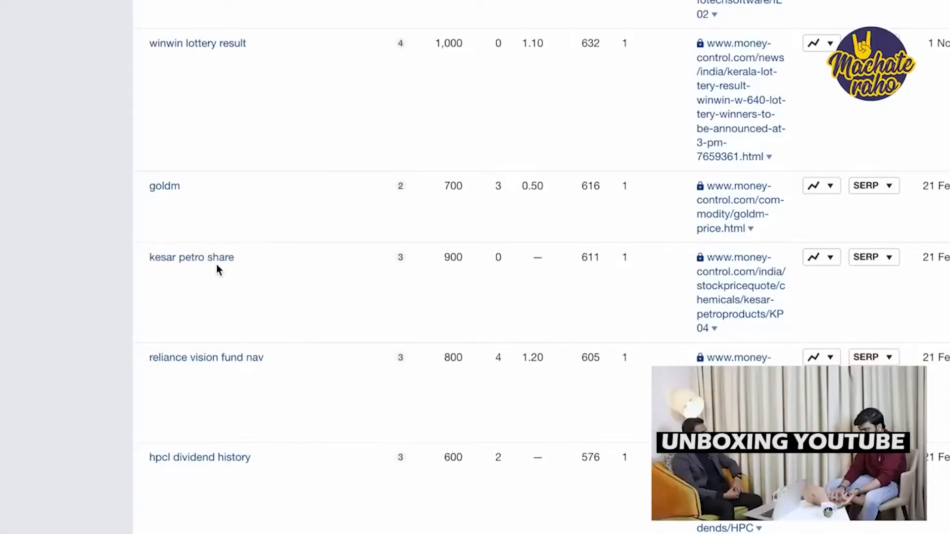
pyautogui.rightClick(201, 258)
# Open the 'kesar petro share' overview in a new tab and review its SERP overview and position history.
pyautogui.click(231, 253)
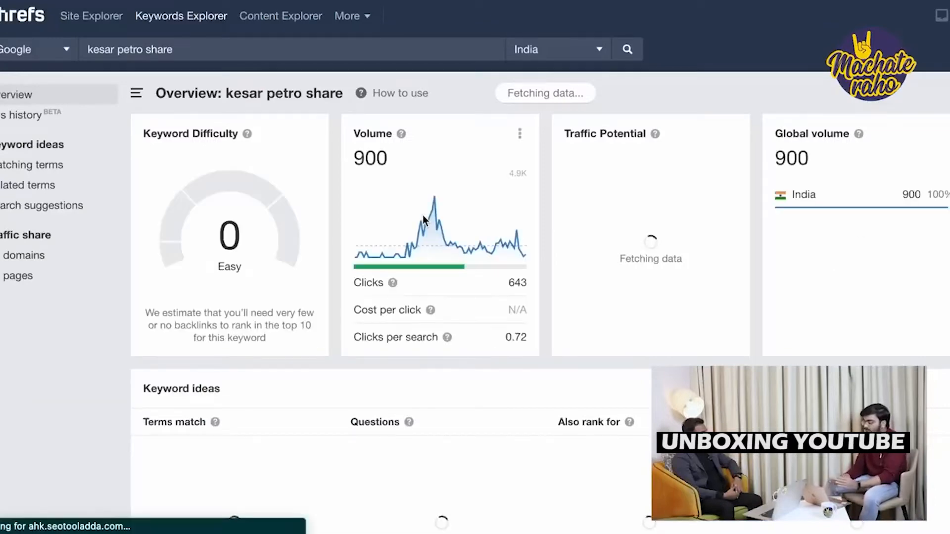
pyautogui.scroll(-8, 423, 218)
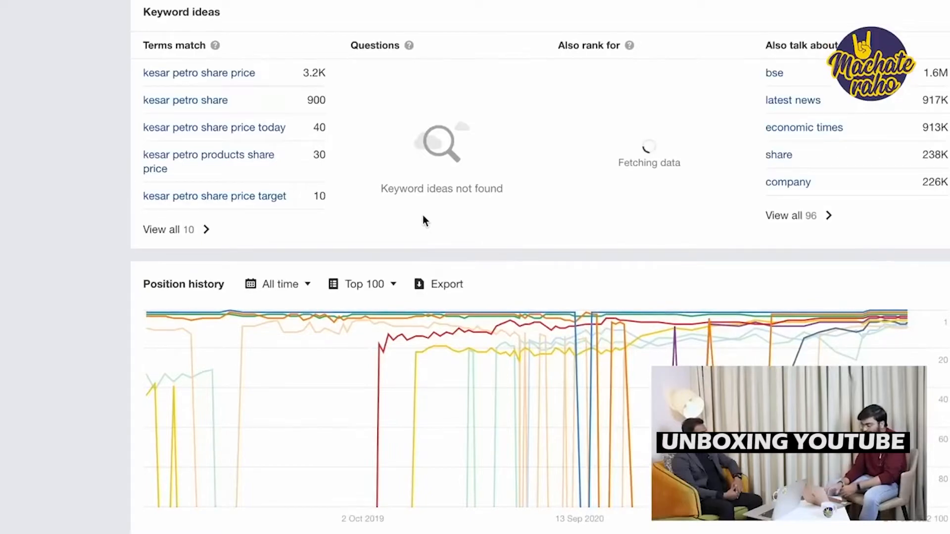
pyautogui.scroll(-15, 423, 218)
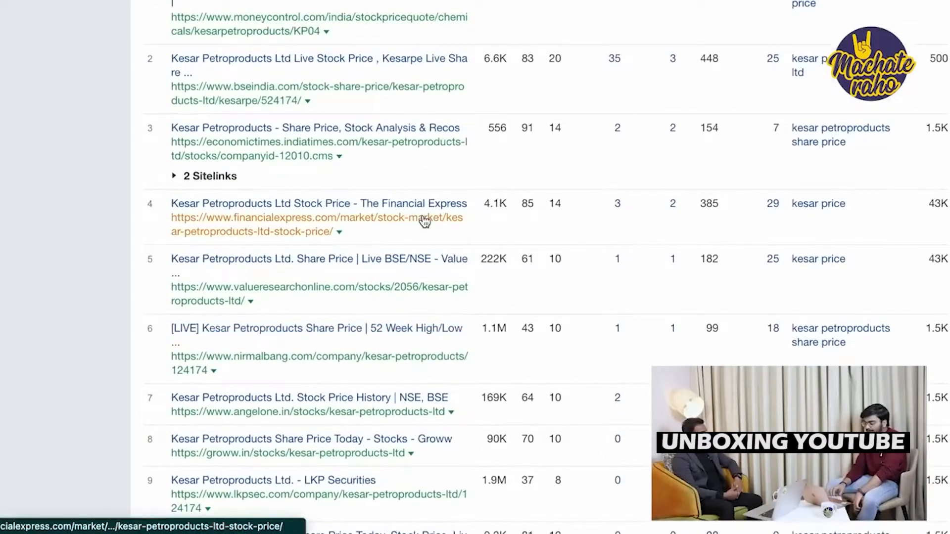
pyautogui.scroll(3, 424, 220)
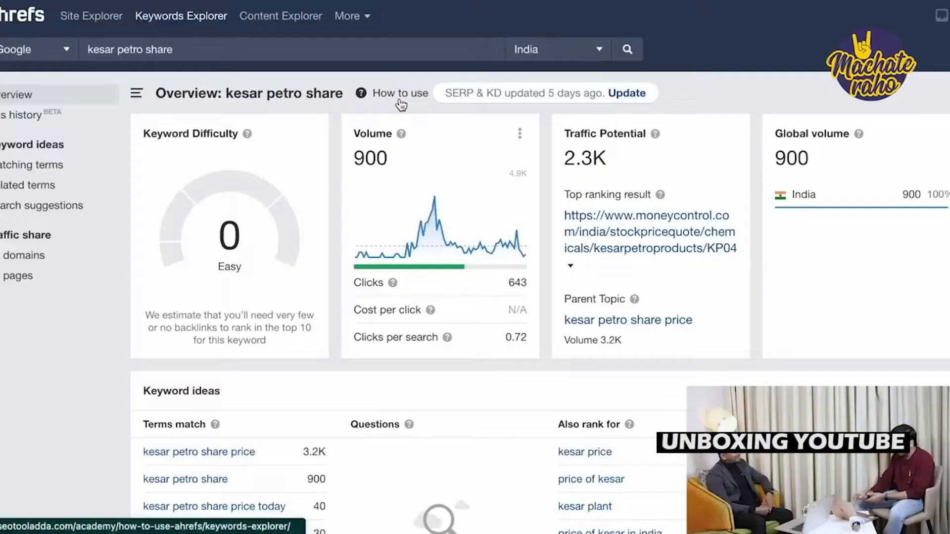
pyautogui.scroll(-15, 401, 105)
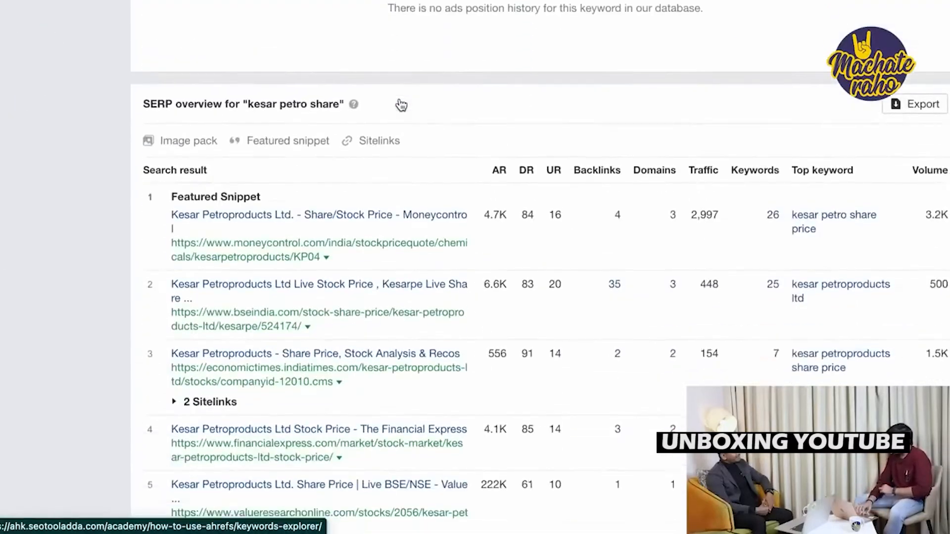
pyautogui.scroll(-1, 401, 104)
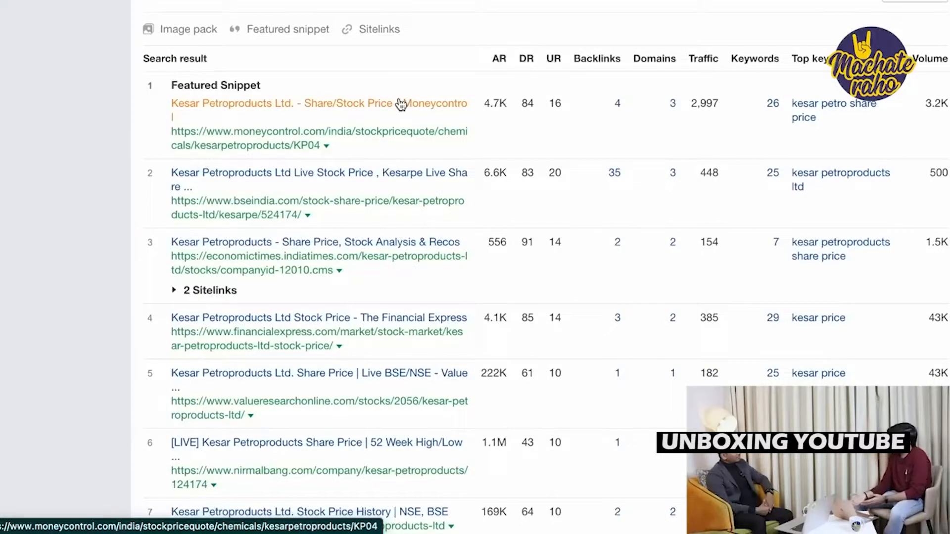
pyautogui.scroll(-1, 401, 105)
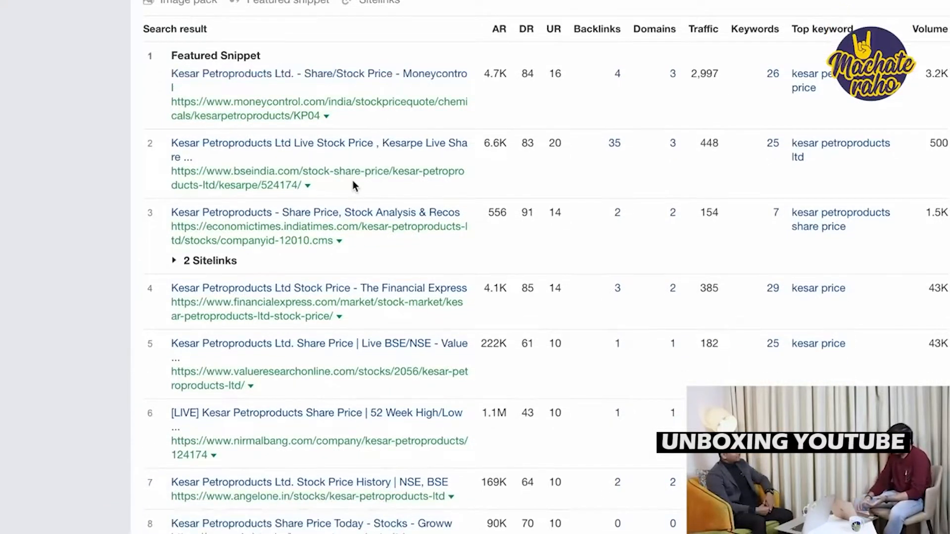
pyautogui.scroll(-2, 353, 181)
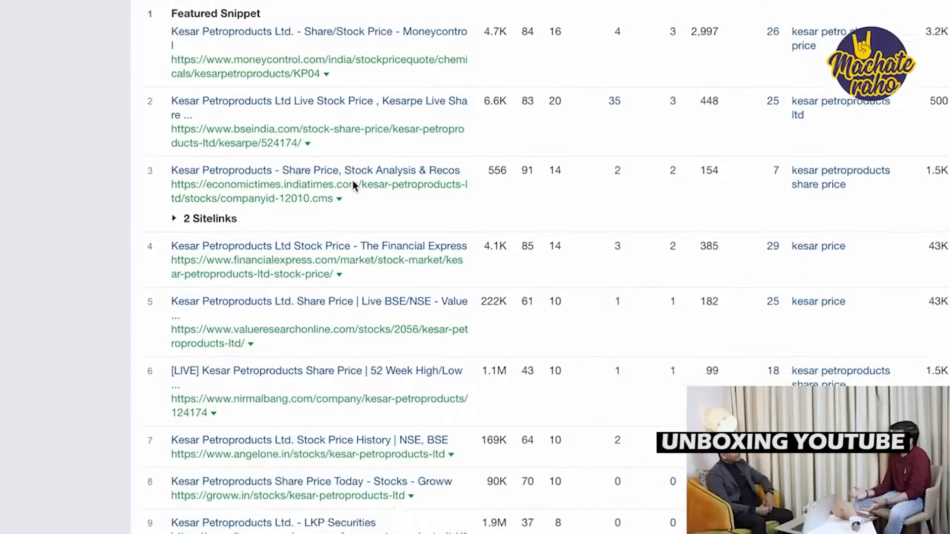
pyautogui.scroll(-3, 352, 182)
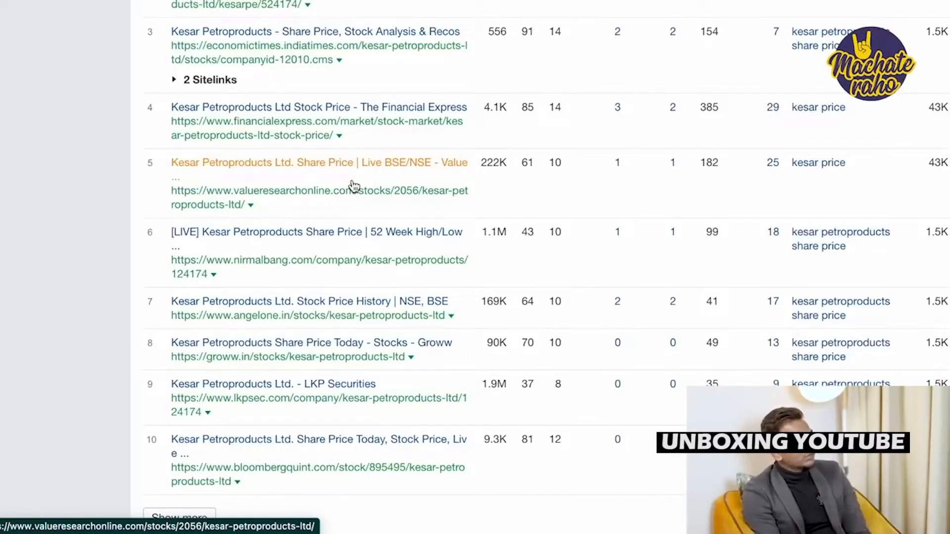
pyautogui.scroll(10, 354, 186)
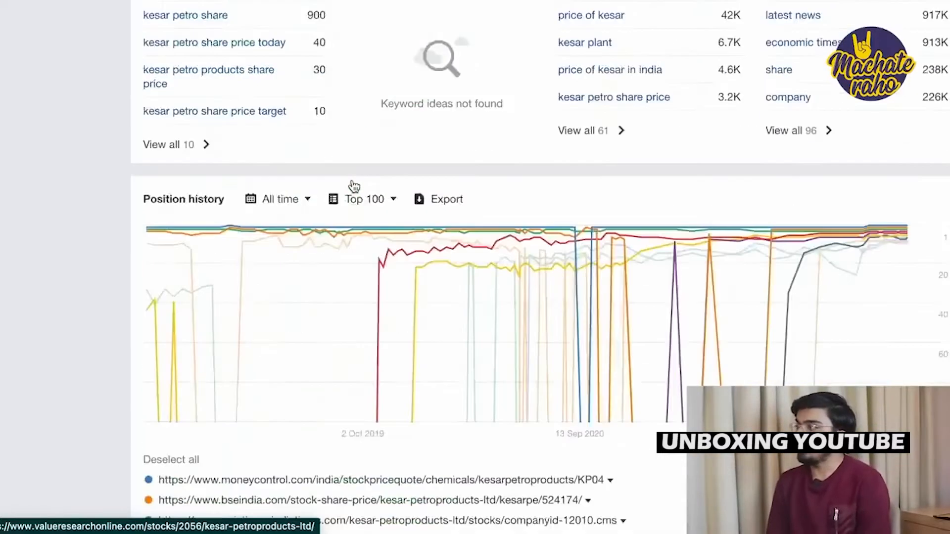
pyautogui.scroll(10, 354, 186)
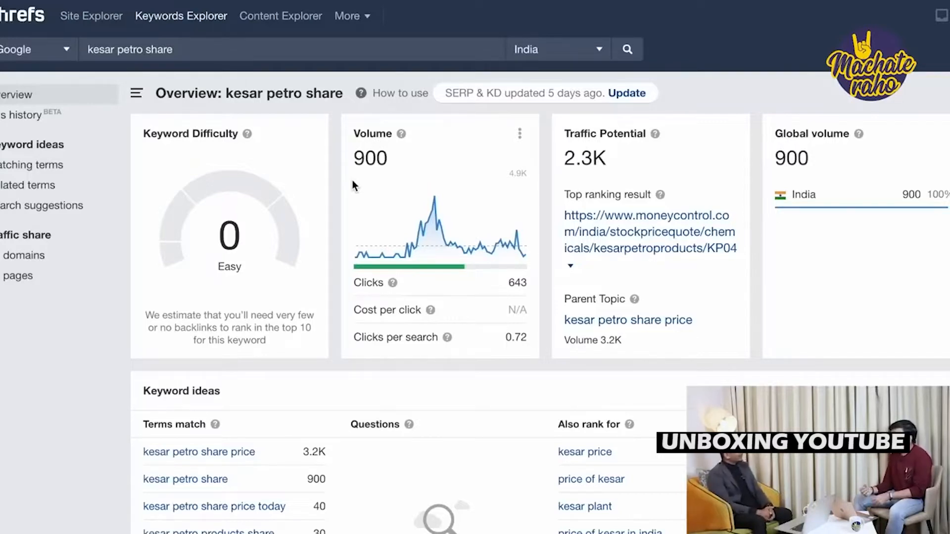
# Scroll through the 10,056 KD 0 keywords containing 'how to, why, what'.
pyautogui.scroll(-3, 352, 183)
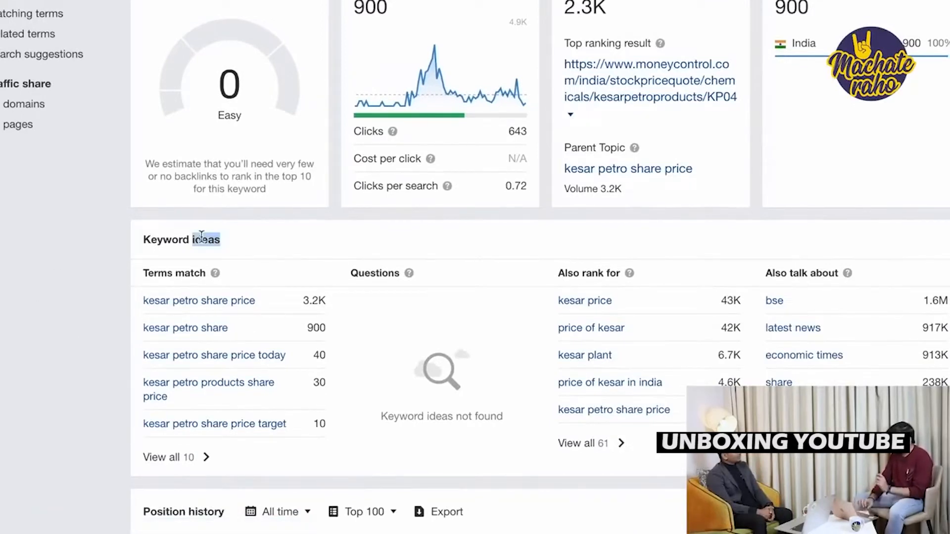
pyautogui.scroll(-2, 181, 365)
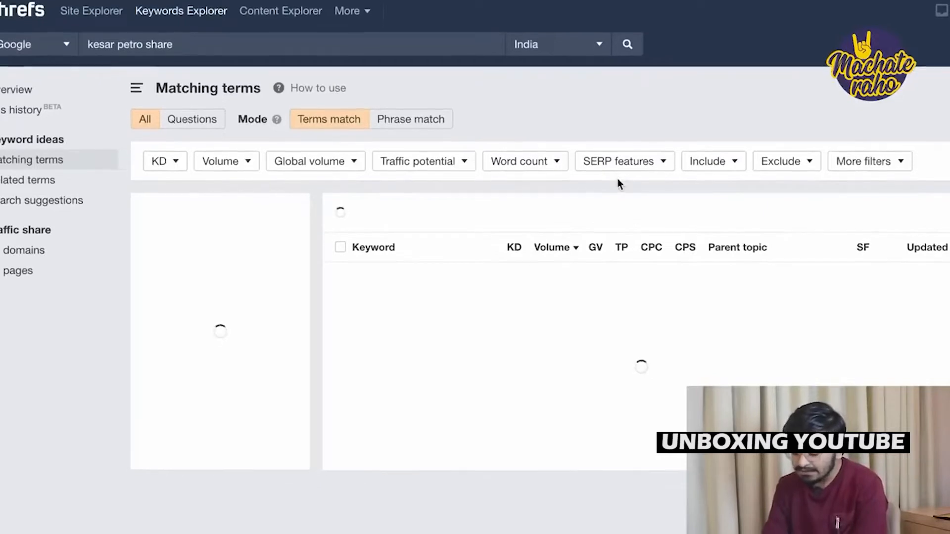
pyautogui.scroll(-5, 617, 183)
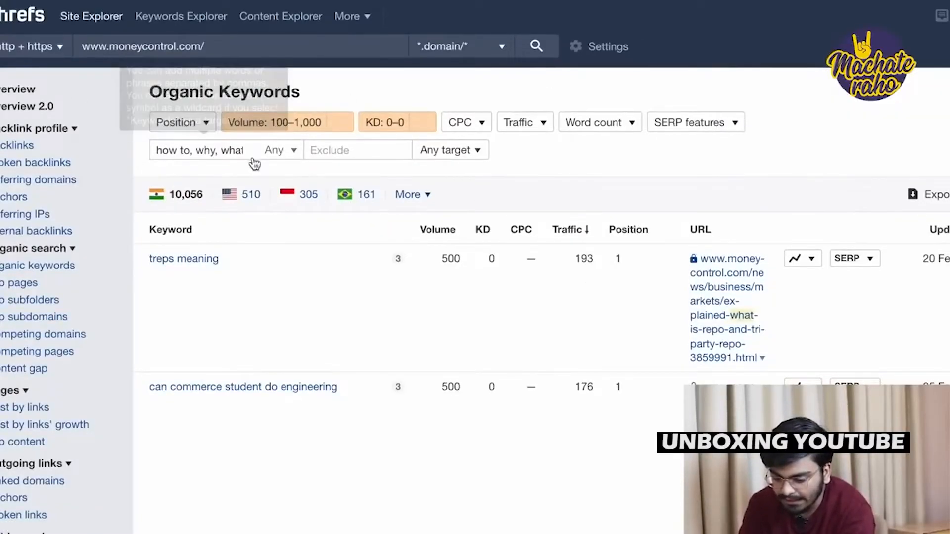
# Scroll the filtered list to locate 'what is mdrt in lic' (KD 0, volume 300).
pyautogui.scroll(-2, 227, 143)
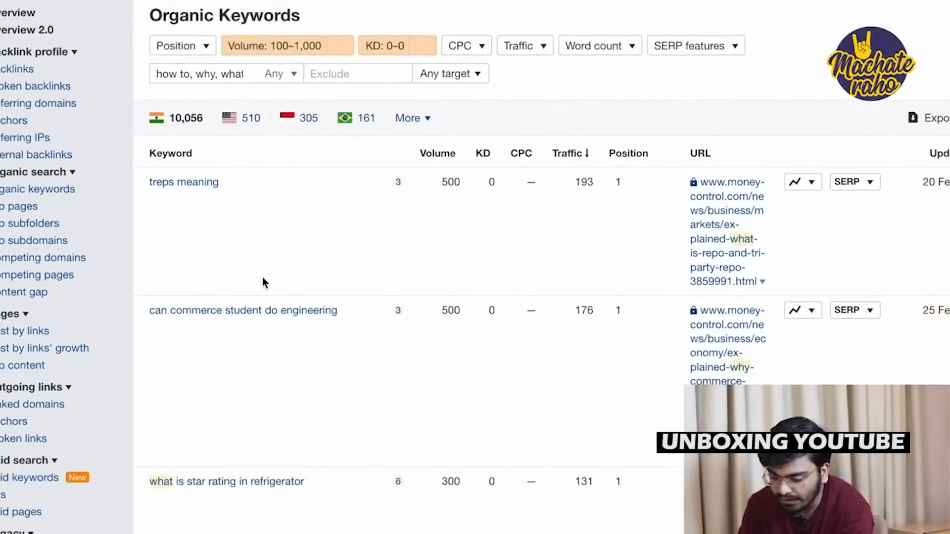
pyautogui.scroll(-7, 262, 282)
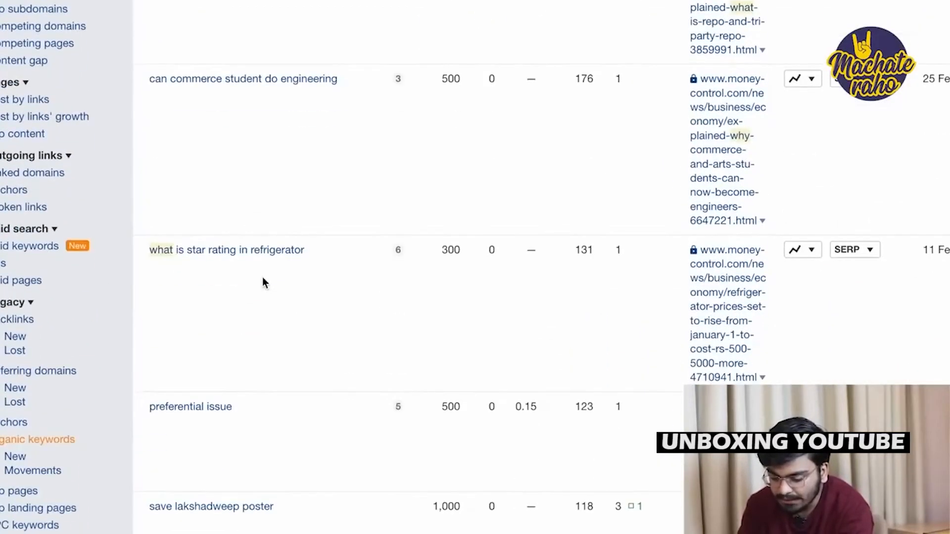
pyautogui.scroll(-3, 671, 134)
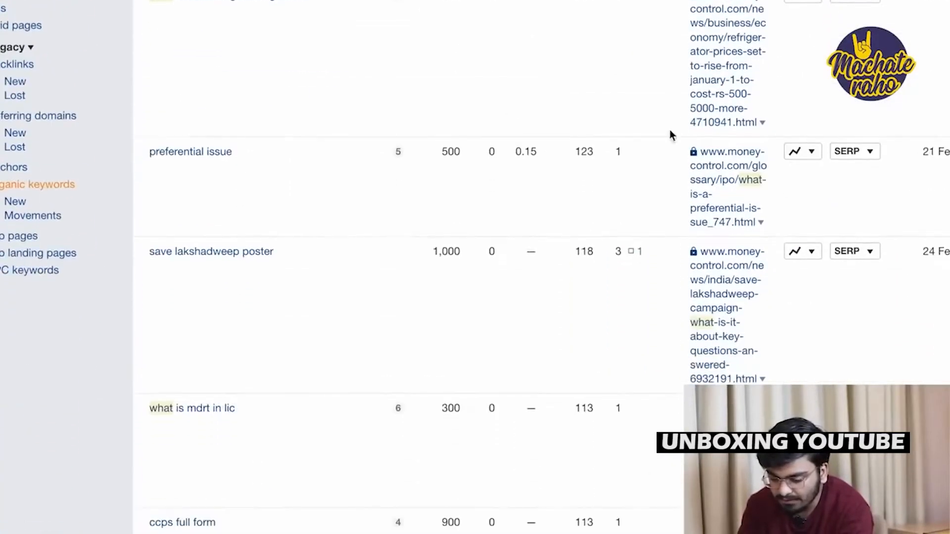
pyautogui.scroll(-4, 354, 229)
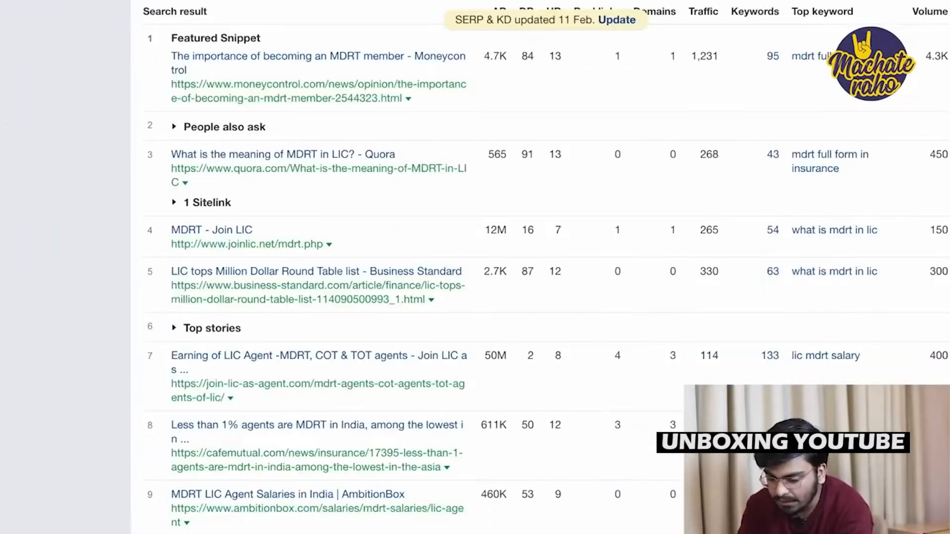
pyautogui.scroll(10, 413, 141)
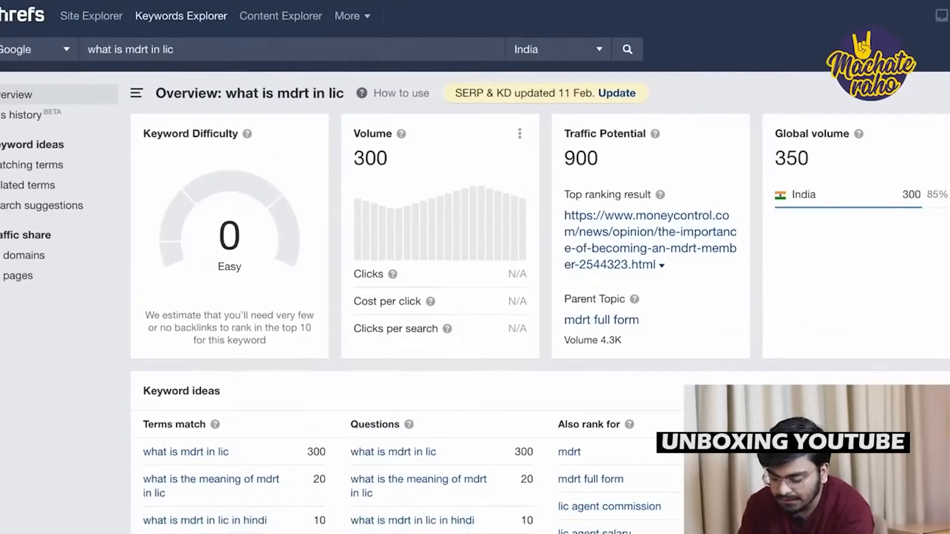
# Highlight the keyword's volume of 300 and traffic potential of 900.
pyautogui.doubleClick(361, 157)
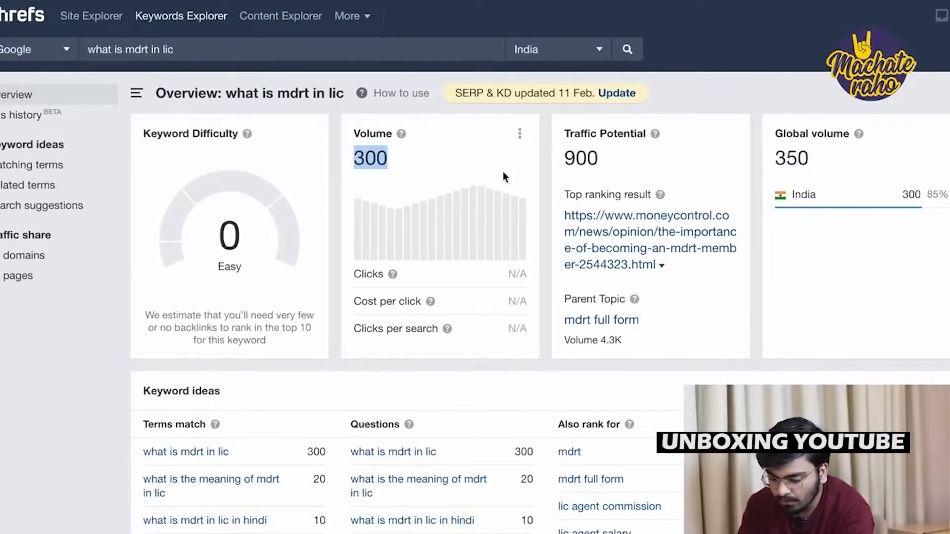
pyautogui.doubleClick(579, 157)
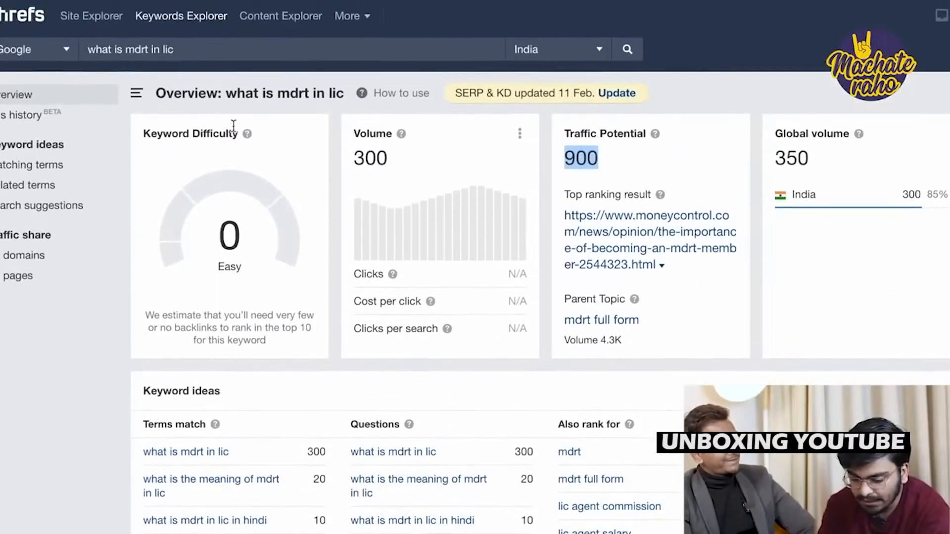
pyautogui.click(236, 238)
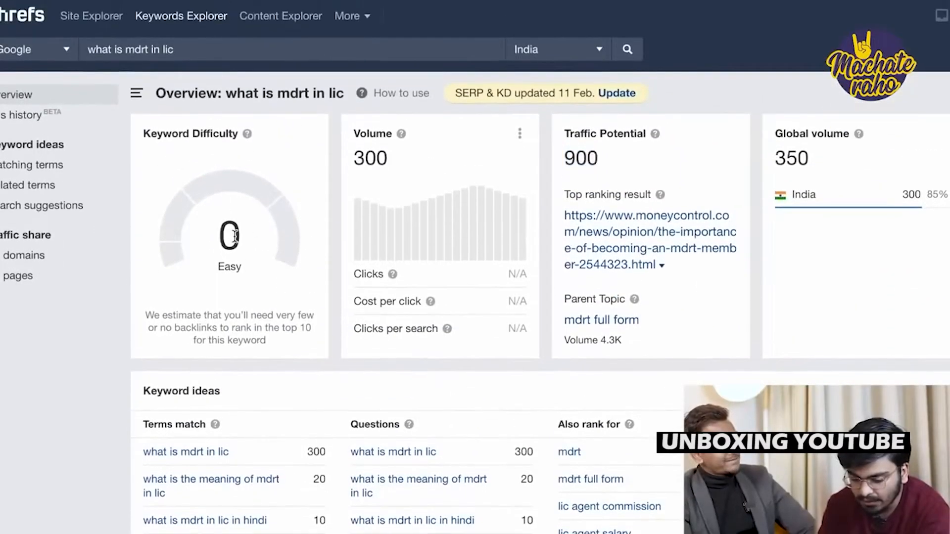
# Scroll down to the SERP overview led by Moneycontrol's MDRT featured snippet.
pyautogui.scroll(-3, 234, 237)
pyautogui.scroll(1, 234, 237)
pyautogui.scroll(-8, 233, 238)
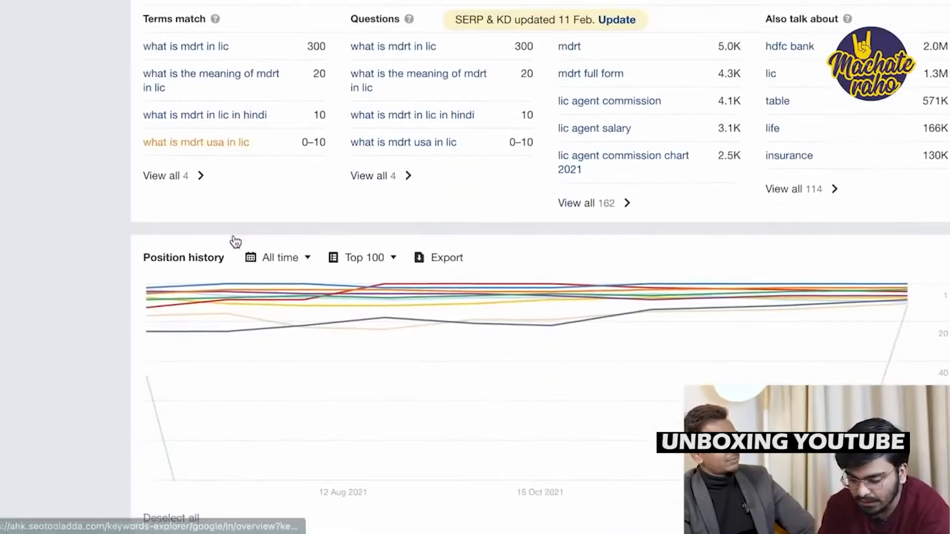
pyautogui.scroll(-10, 579, 334)
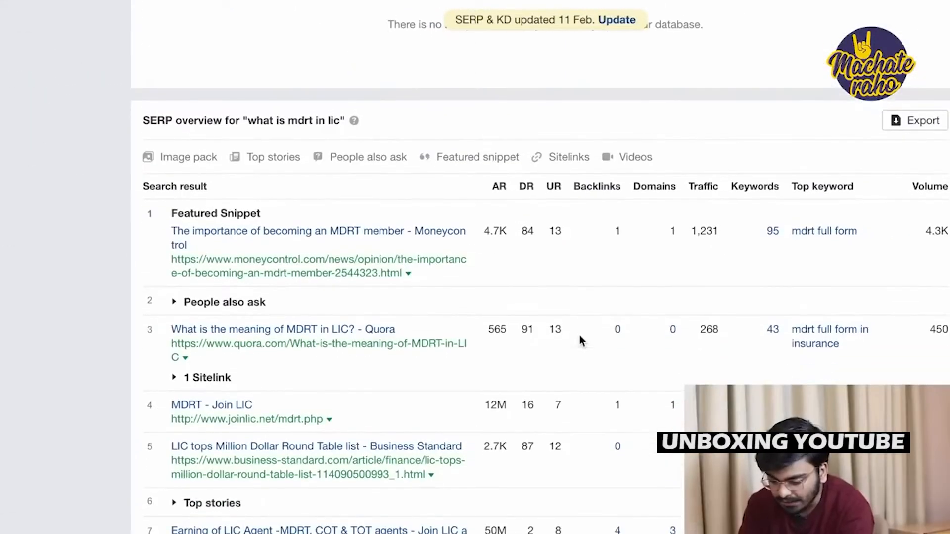
pyautogui.scroll(-3, 580, 334)
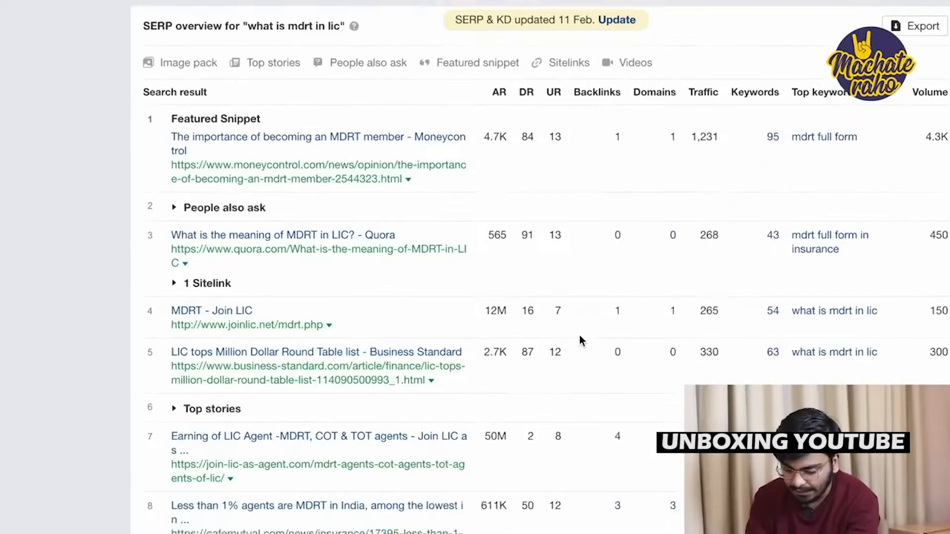
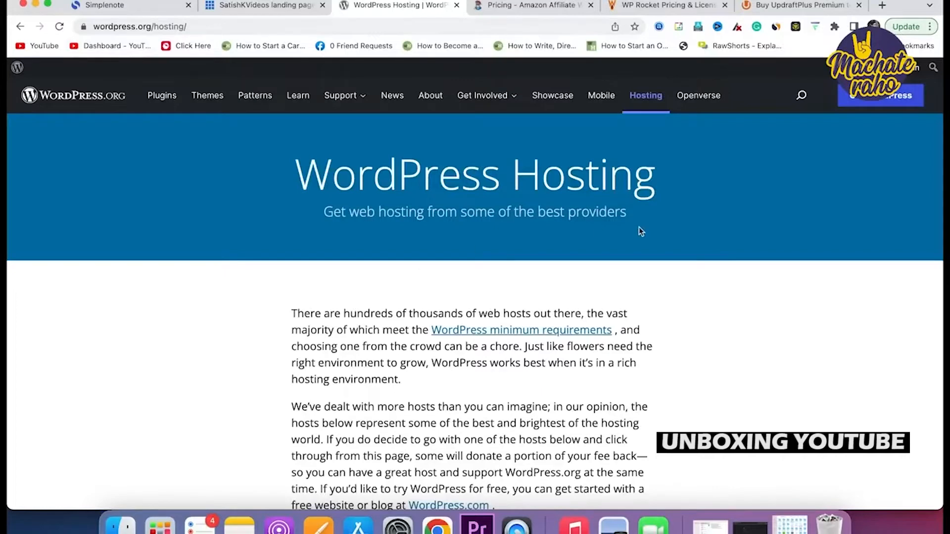
# Scroll WordPress.org's hosting list to the recommended Bluehost entry.
pyautogui.scroll(-5, 639, 226)
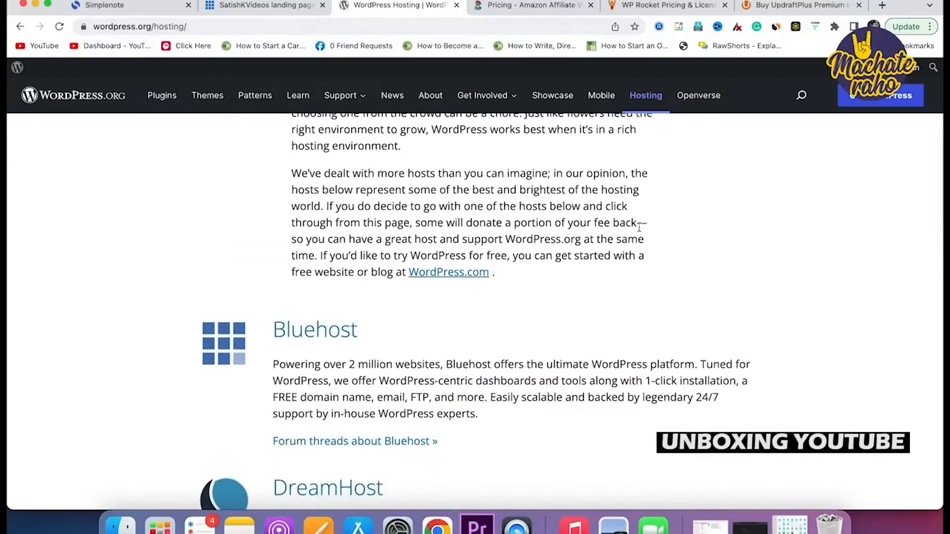
pyautogui.scroll(-3, 639, 226)
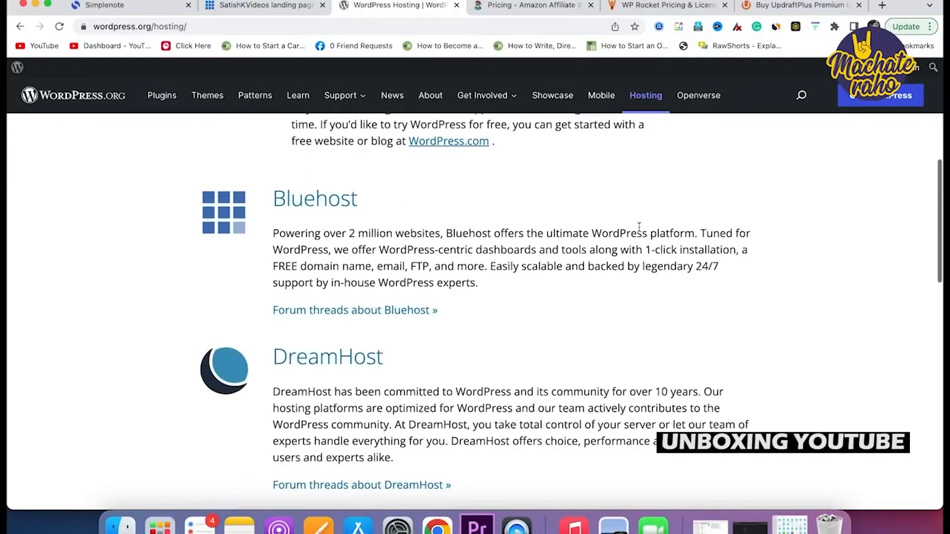
pyautogui.scroll(-3, 365, 357)
pyautogui.scroll(-2, 366, 350)
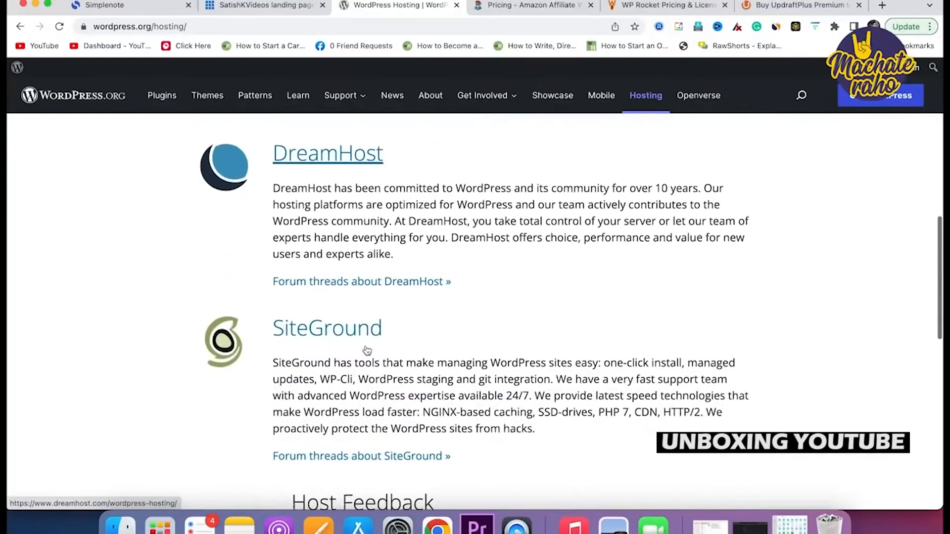
pyautogui.scroll(2, 367, 350)
pyautogui.scroll(5, 366, 350)
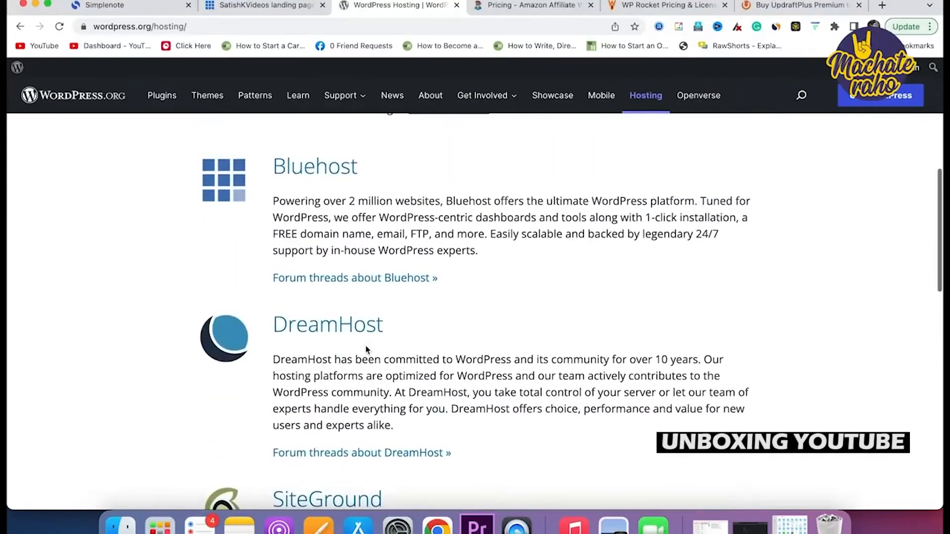
# Switch to the Bluehost WordPress hosting special-offer page and scroll through it.
pyautogui.click(249, 10)
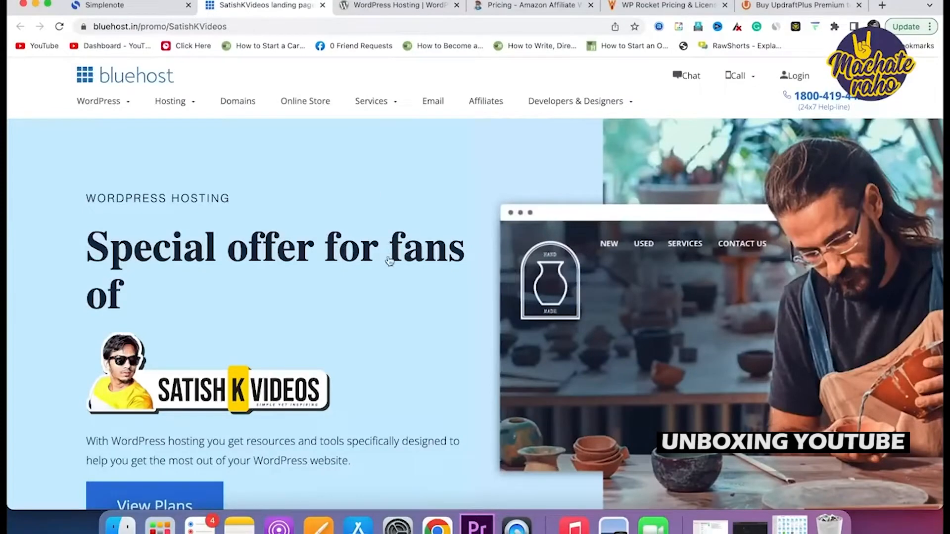
pyautogui.scroll(-1, 389, 261)
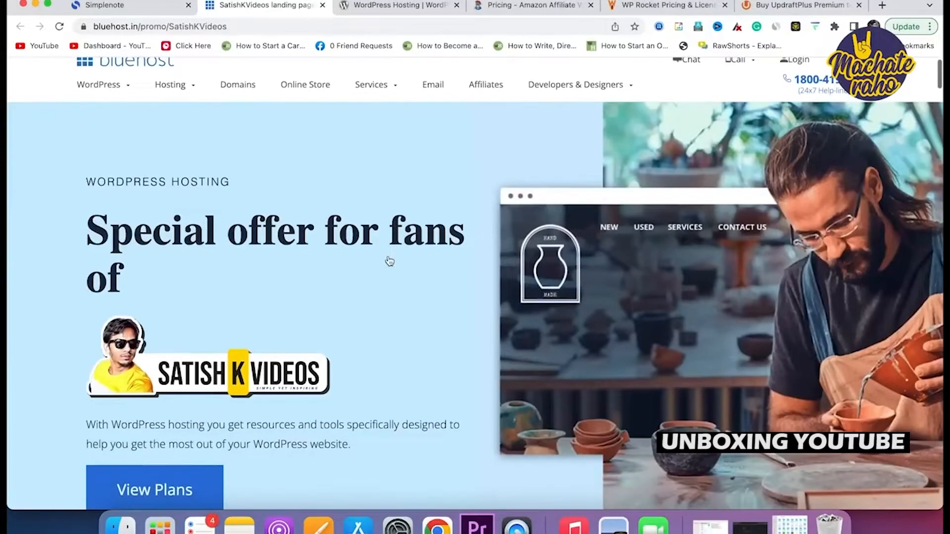
pyautogui.scroll(1, 389, 263)
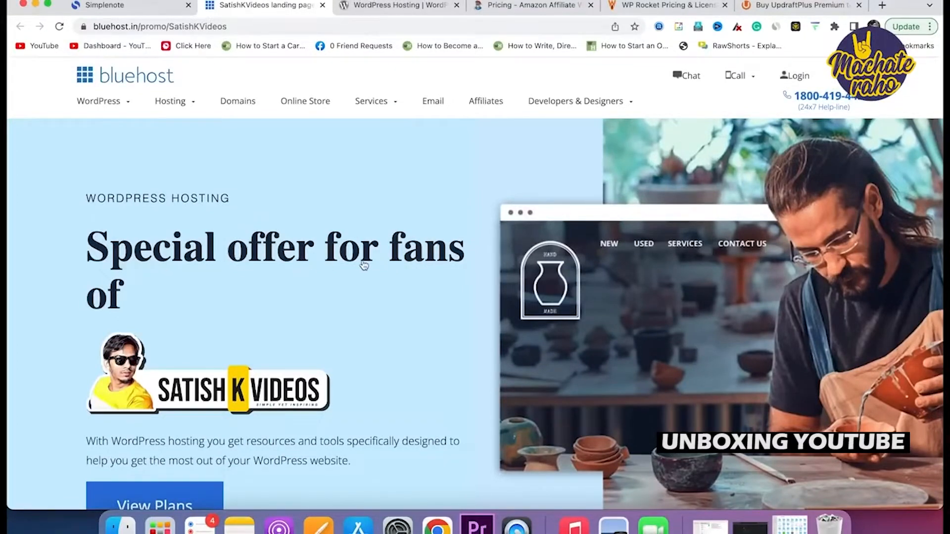
pyautogui.scroll(-4, 379, 356)
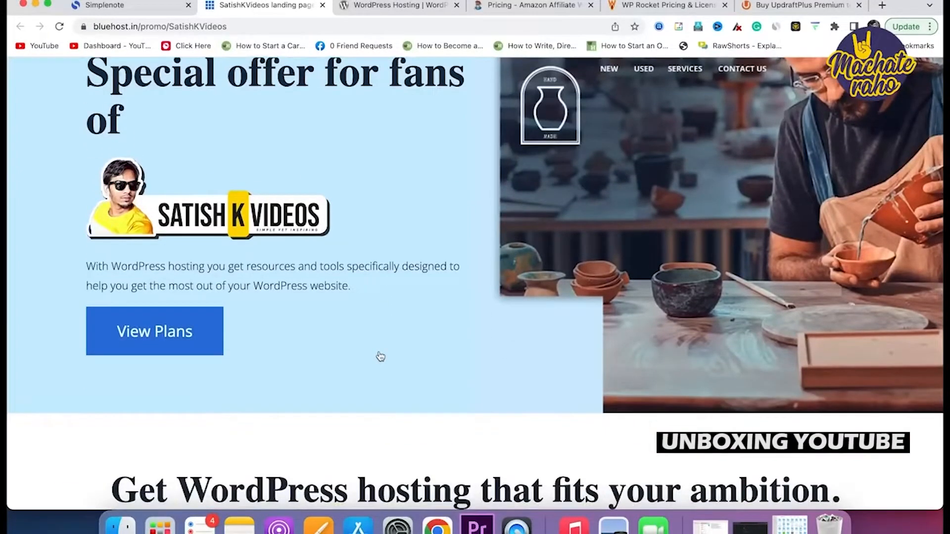
pyautogui.scroll(4, 380, 356)
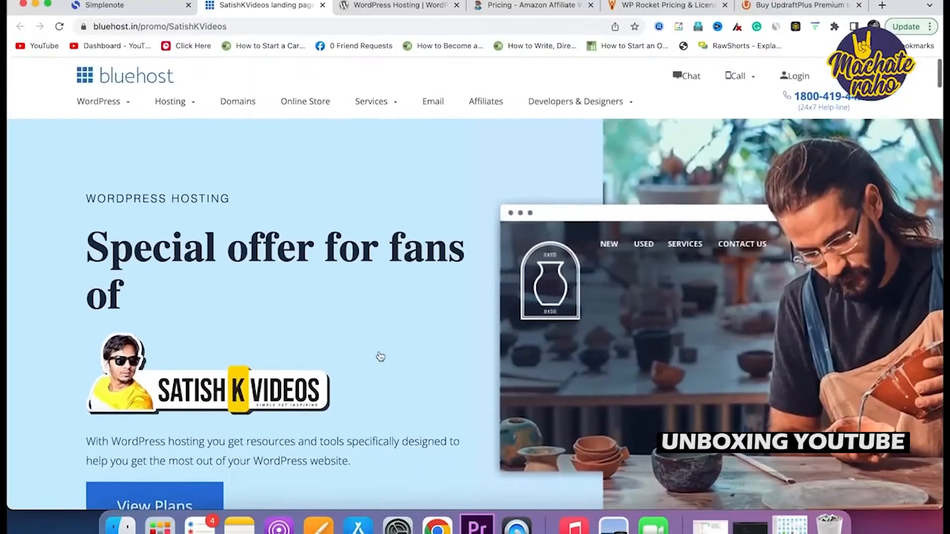
pyautogui.scroll(-5, 380, 356)
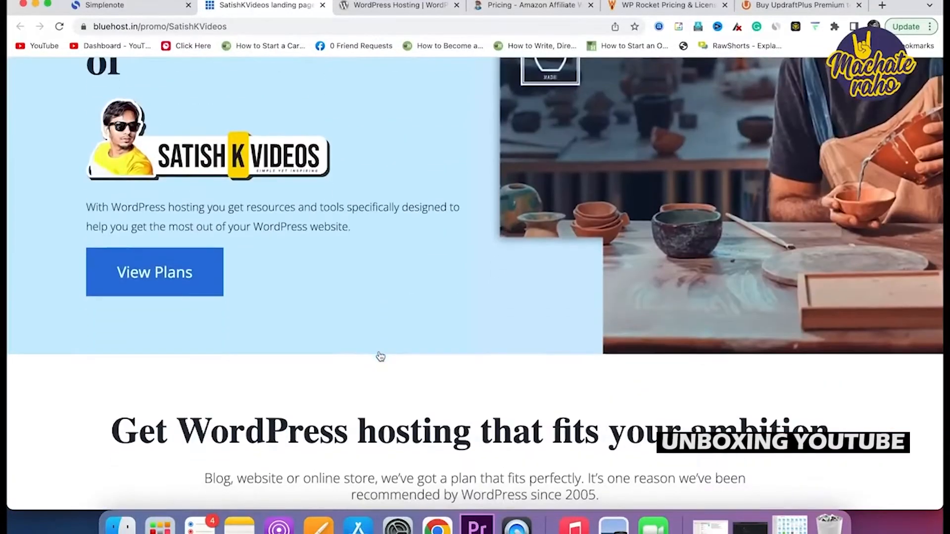
# Compare the pricing cards: Basic at ₹175.00/mo, Plus and Choice Plus at ₹299.00/mo.
pyautogui.click(165, 275)
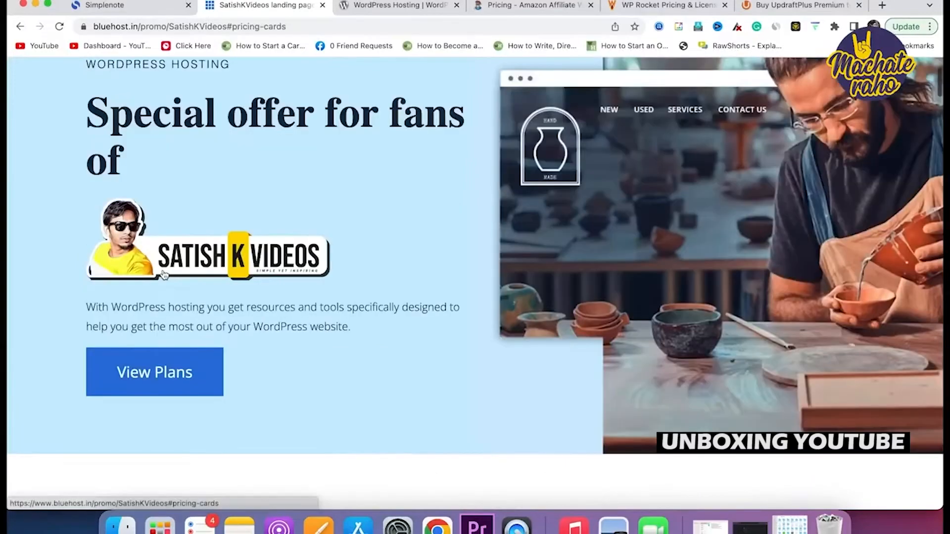
pyautogui.scroll(-2, 403, 359)
pyautogui.scroll(1, 403, 359)
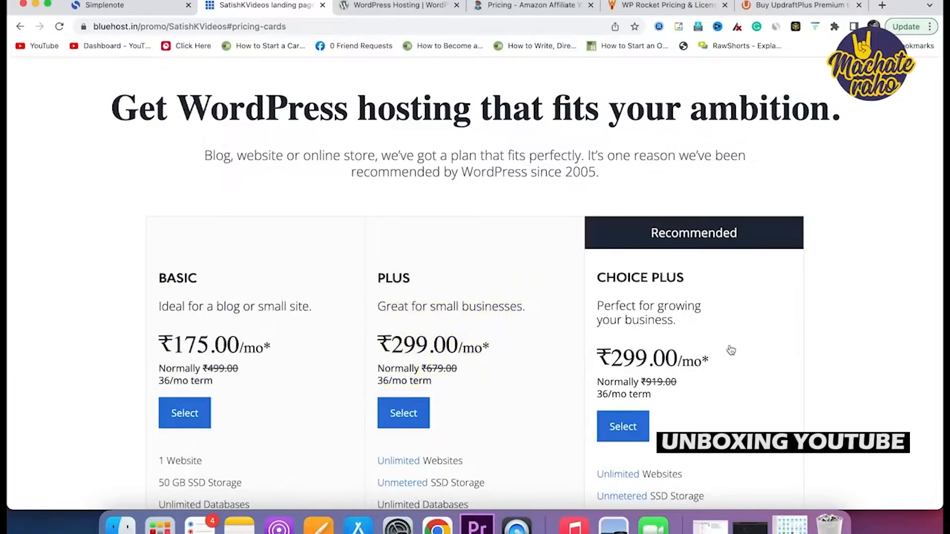
pyautogui.scroll(-3, 731, 350)
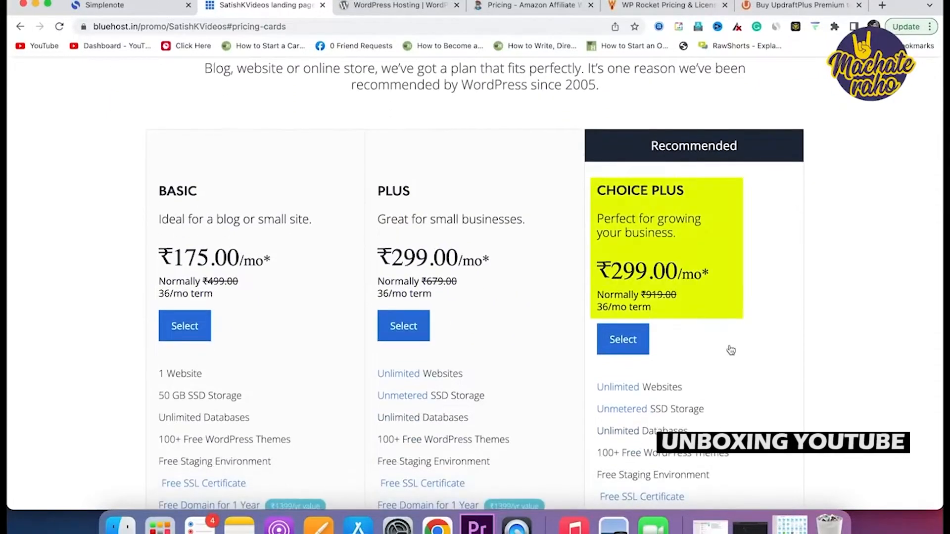
pyautogui.scroll(-2, 731, 350)
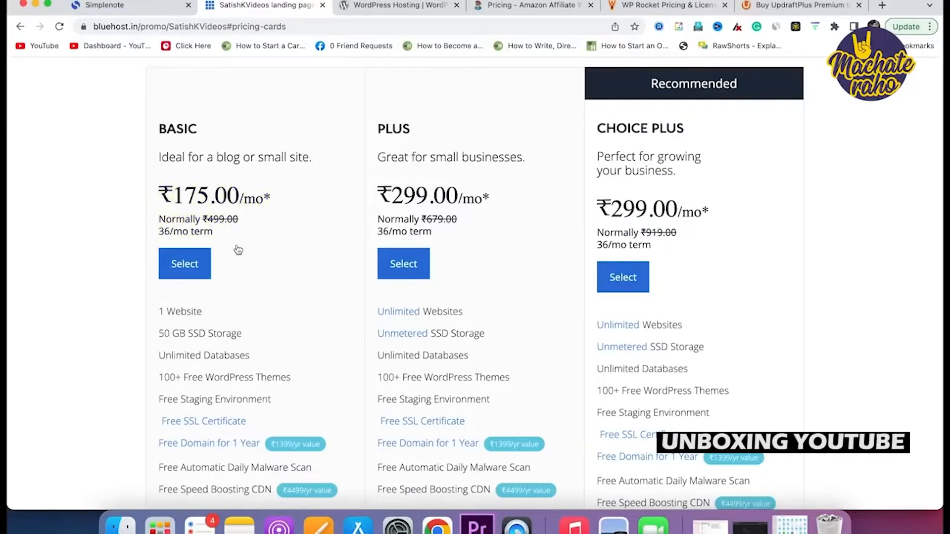
pyautogui.scroll(-3, 237, 250)
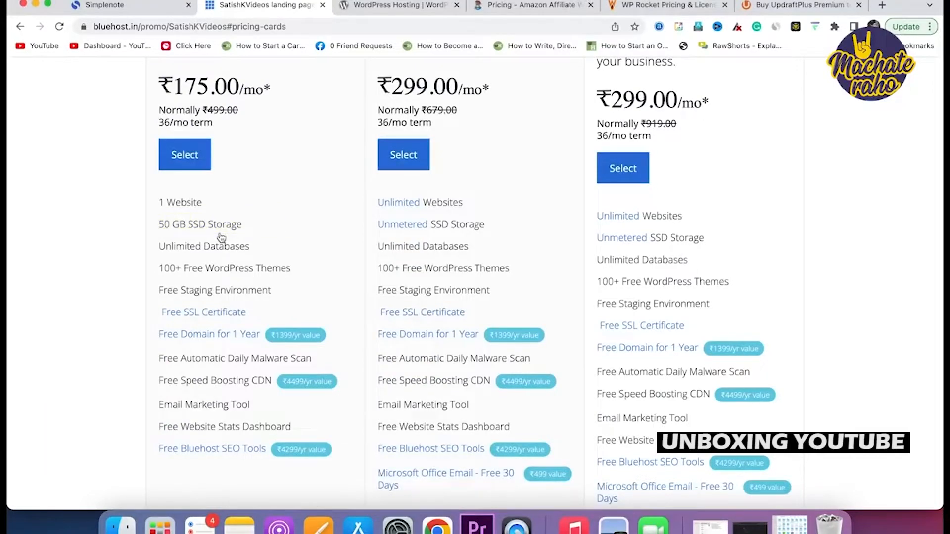
pyautogui.scroll(-1, 221, 238)
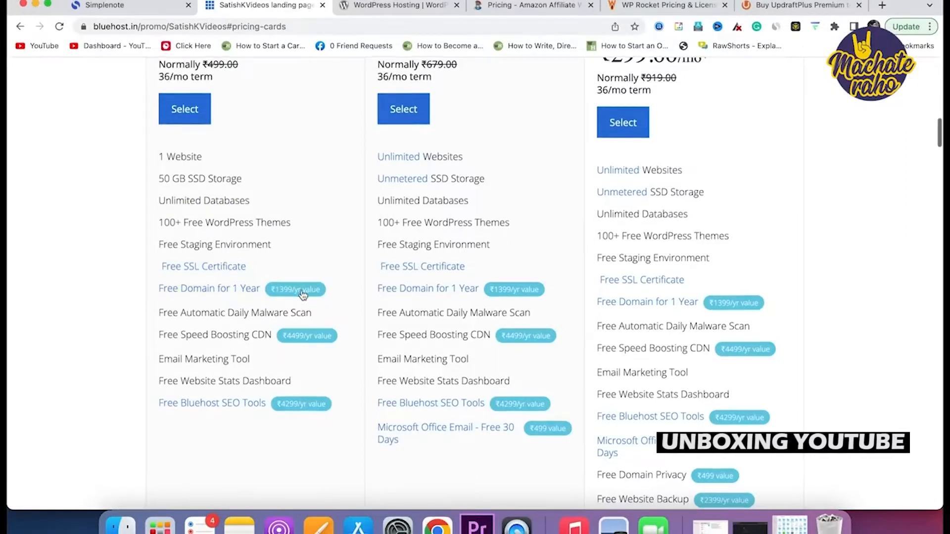
pyautogui.scroll(-2, 301, 293)
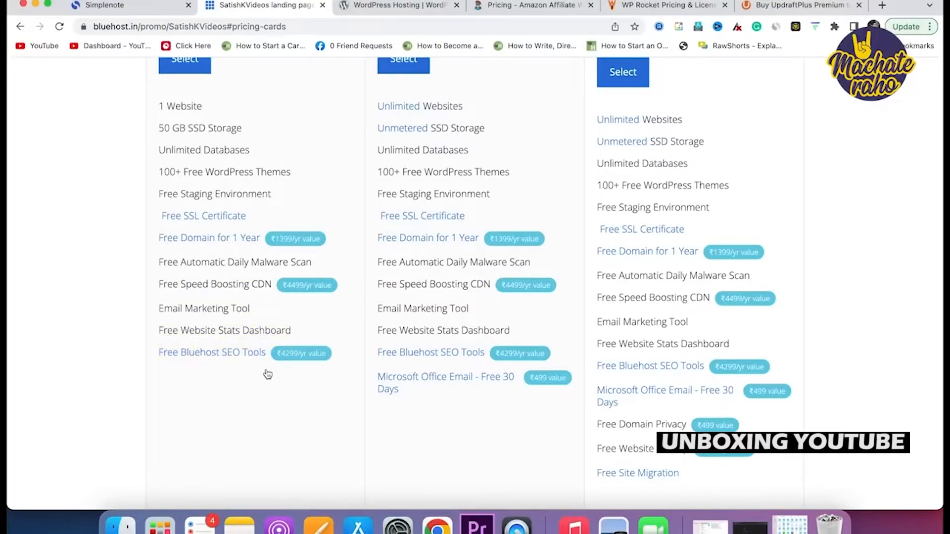
pyautogui.scroll(5, 268, 375)
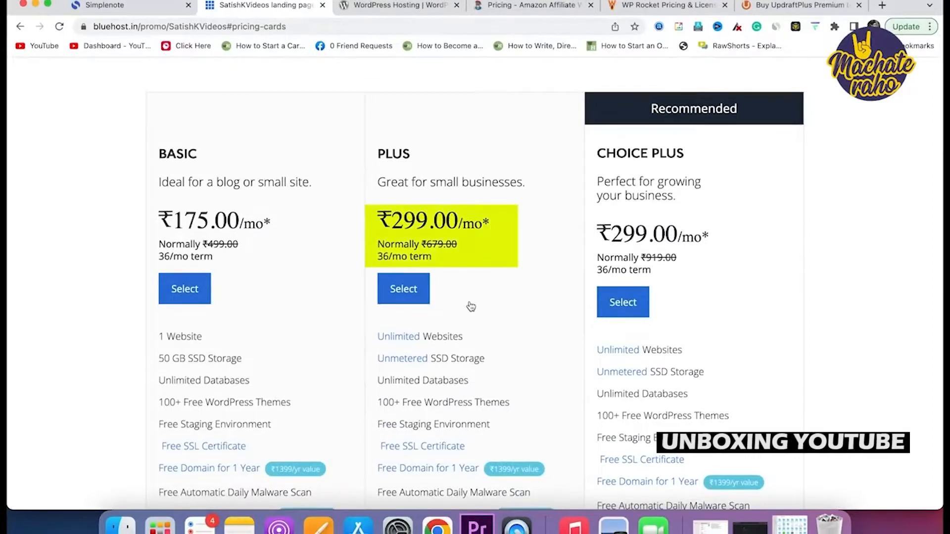
# Choose the BASIC plan and register the new domain blogbanalo.com.
pyautogui.click(185, 292)
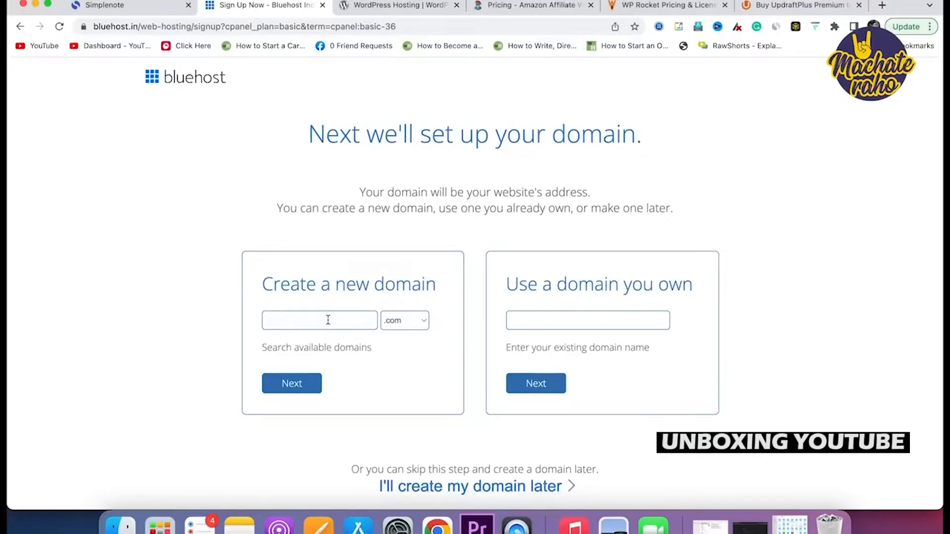
pyautogui.click(545, 322)
pyautogui.click(292, 329)
pyautogui.write('blogbana')
pyautogui.click(297, 383)
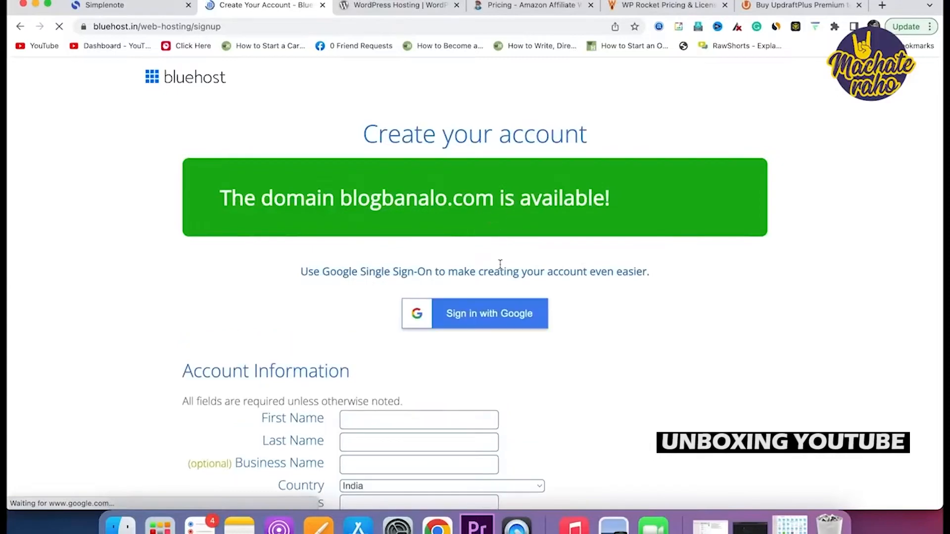
pyautogui.scroll(-1, 500, 265)
pyautogui.scroll(-5, 500, 265)
pyautogui.scroll(1, 500, 264)
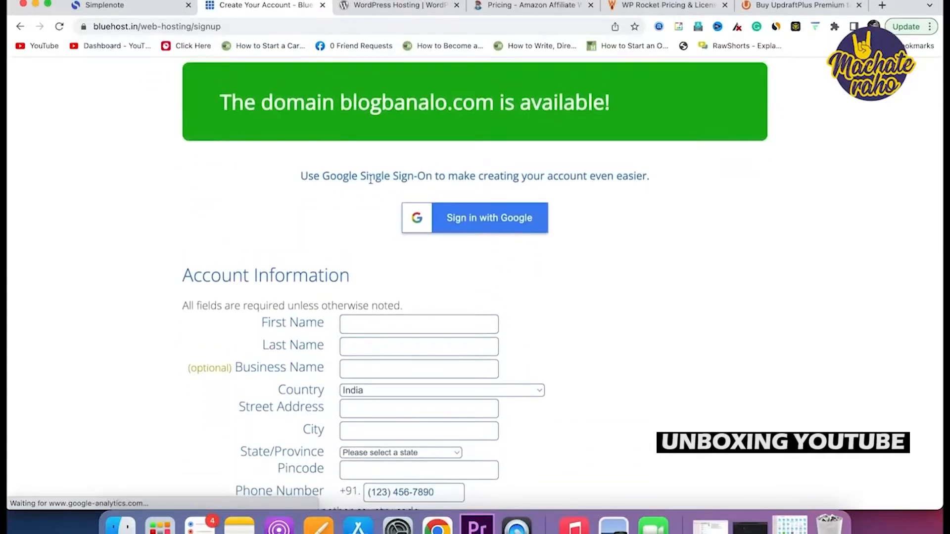
pyautogui.scroll(-10, 506, 238)
pyautogui.scroll(11, 507, 238)
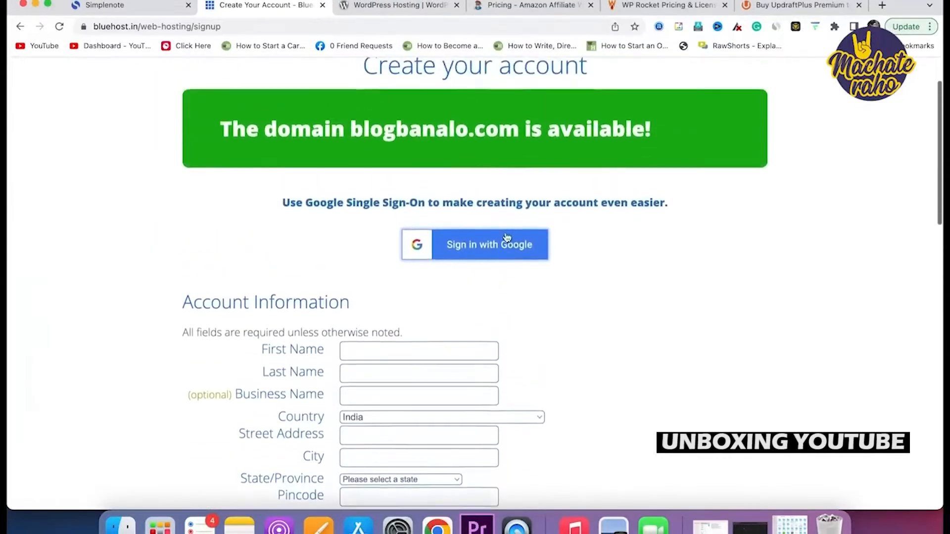
pyautogui.click(475, 246)
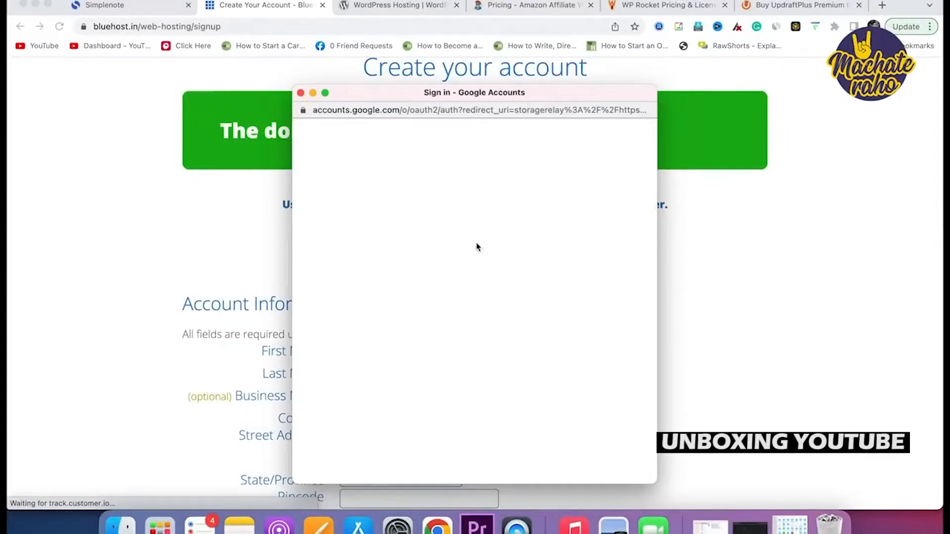
pyautogui.click(486, 318)
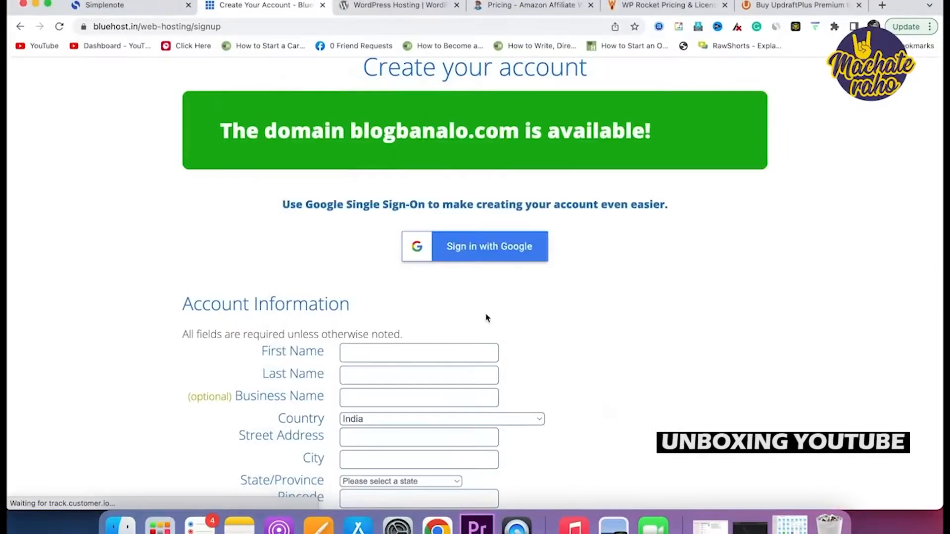
pyautogui.scroll(-10, 486, 318)
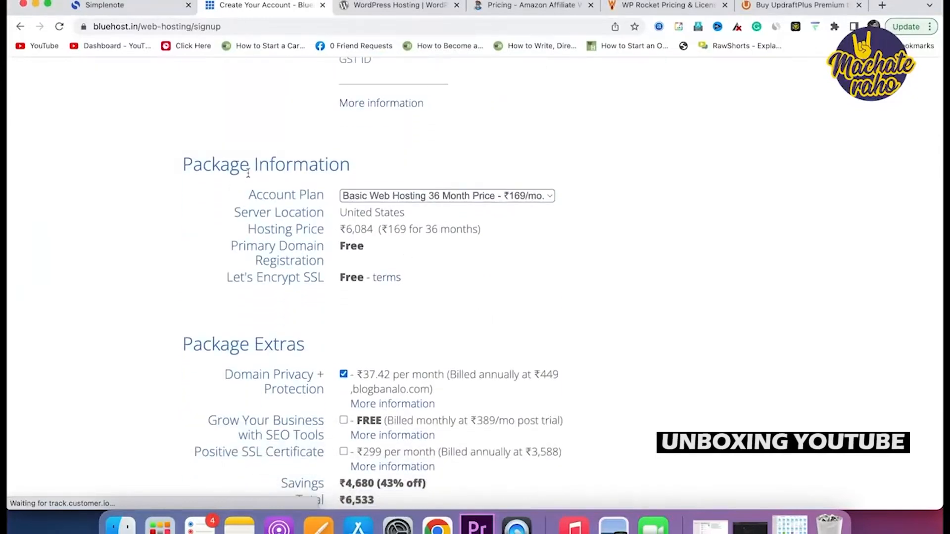
# Change the plan's billing term to 12 Month and review the package.
pyautogui.click(455, 200)
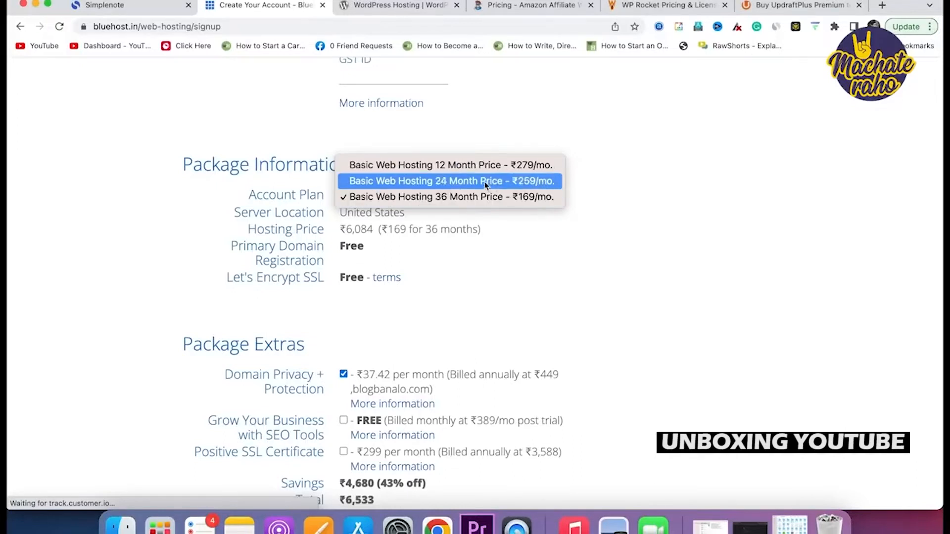
pyautogui.click(543, 172)
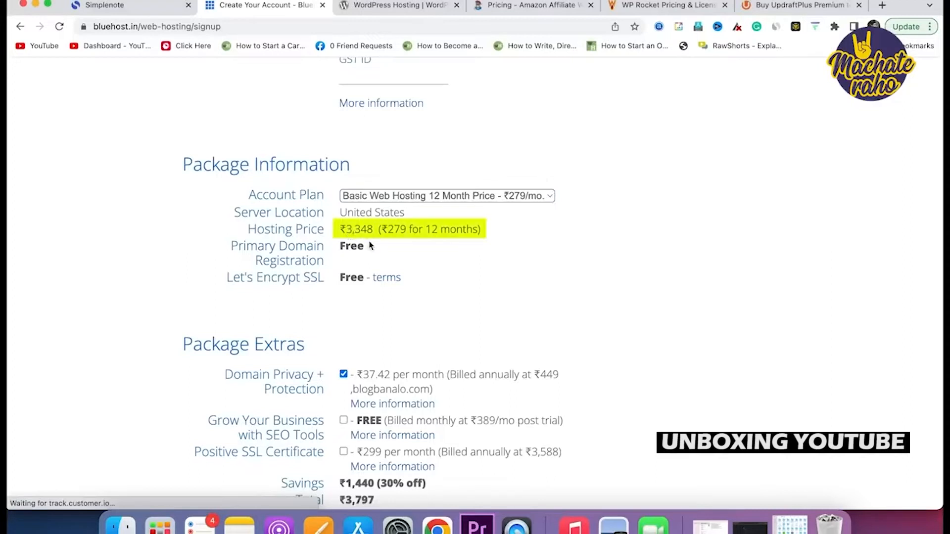
pyautogui.scroll(1, 493, 244)
pyautogui.scroll(5, 494, 244)
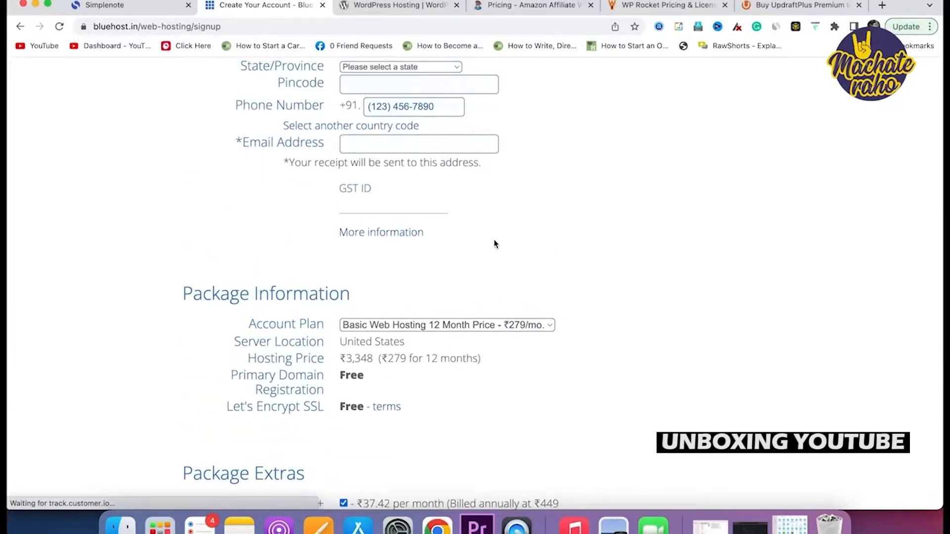
pyautogui.scroll(9, 494, 244)
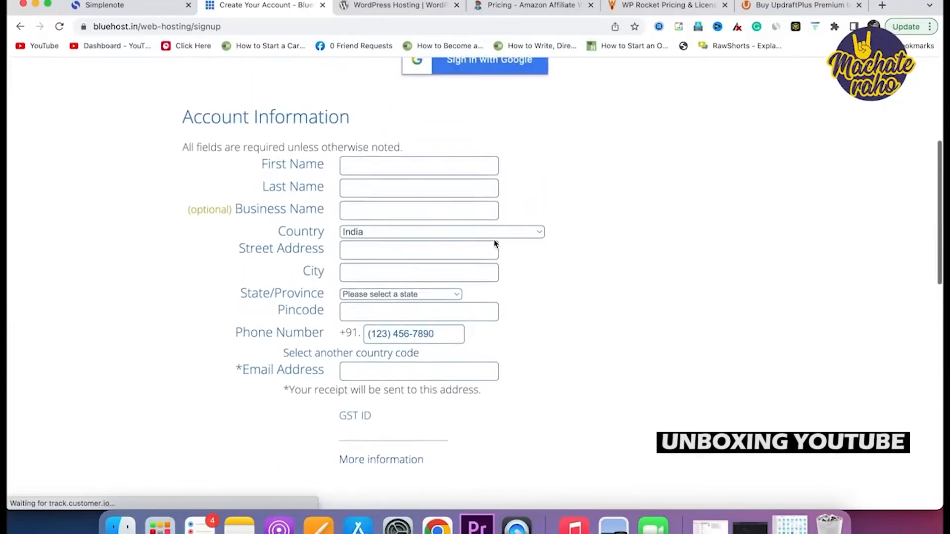
pyautogui.scroll(-12, 417, 295)
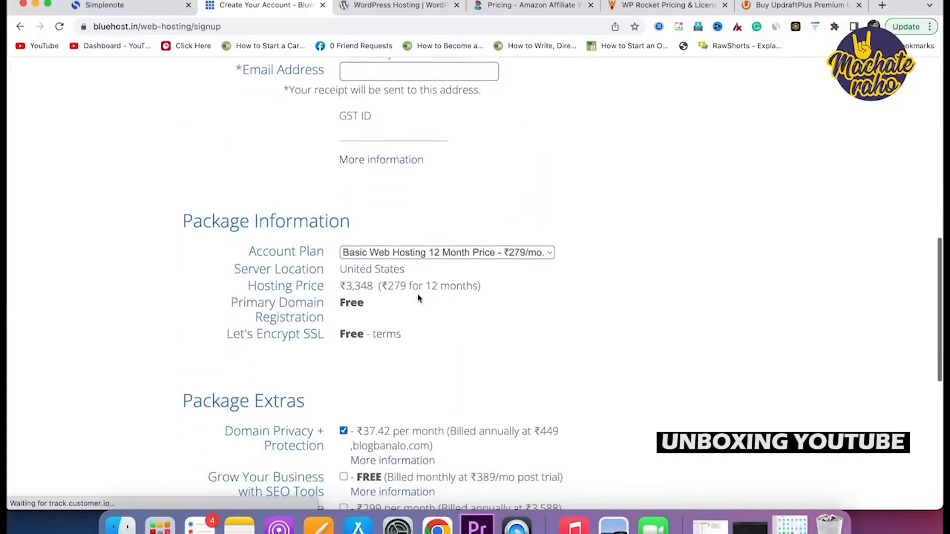
pyautogui.scroll(6, 417, 297)
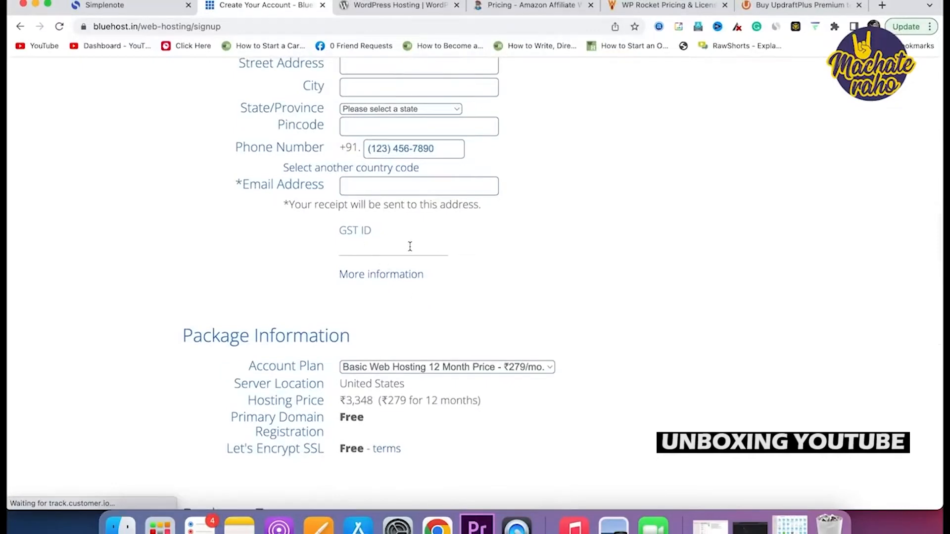
pyautogui.scroll(-10, 609, 308)
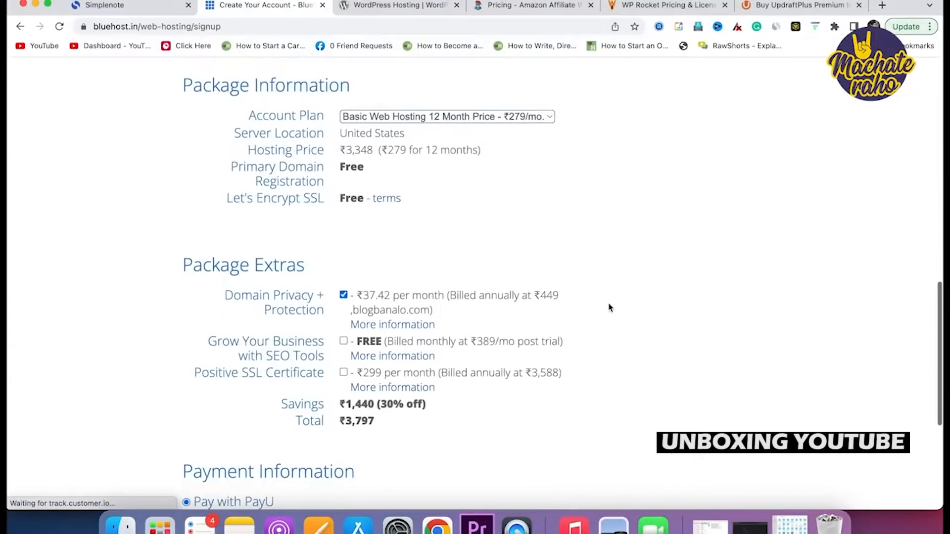
pyautogui.scroll(-5, 609, 308)
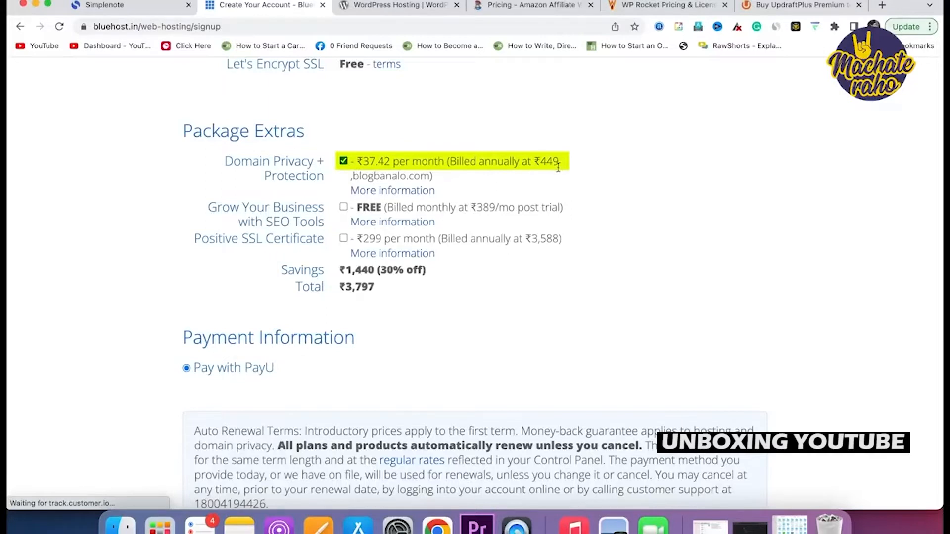
# Drop Domain Privacy + Protection and add the free SEO Tools trial, accepting its terms.
pyautogui.click(343, 162)
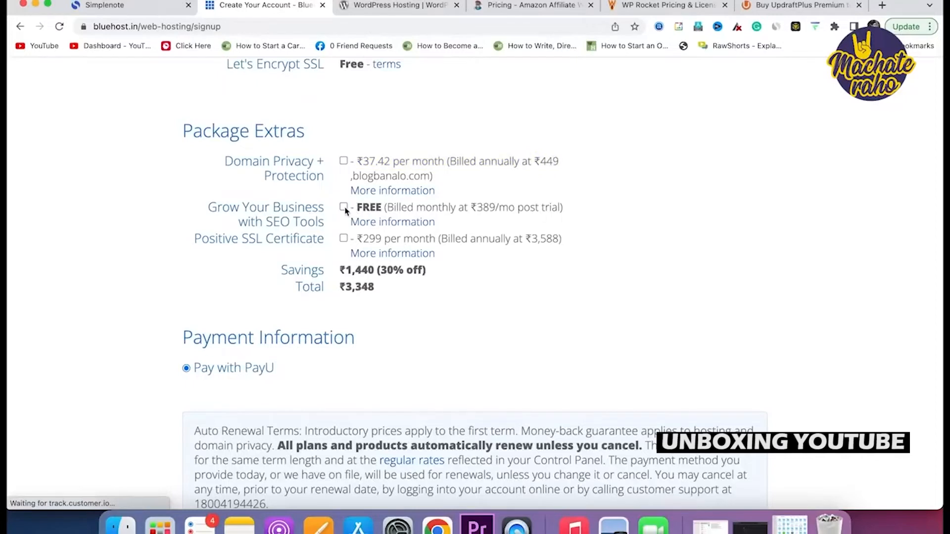
pyautogui.click(344, 208)
pyautogui.click(344, 238)
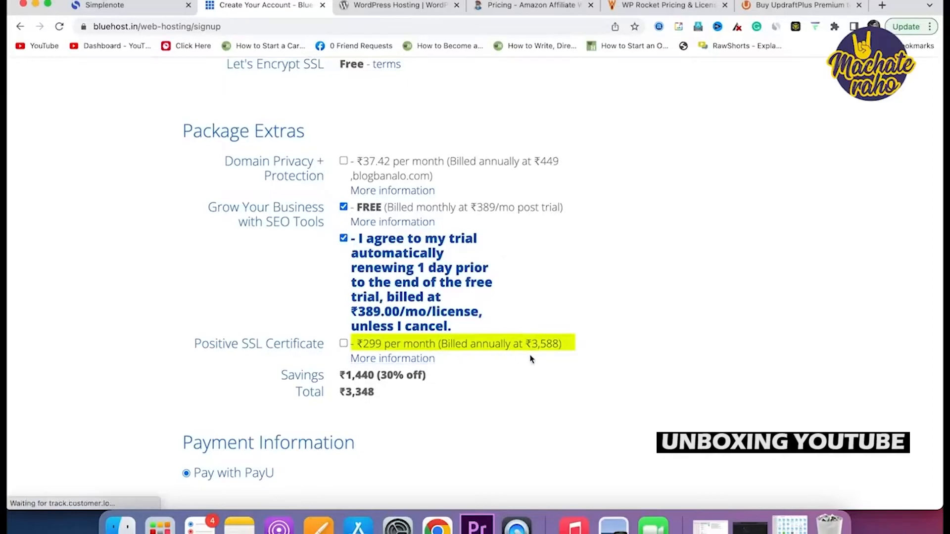
pyautogui.scroll(-5, 530, 360)
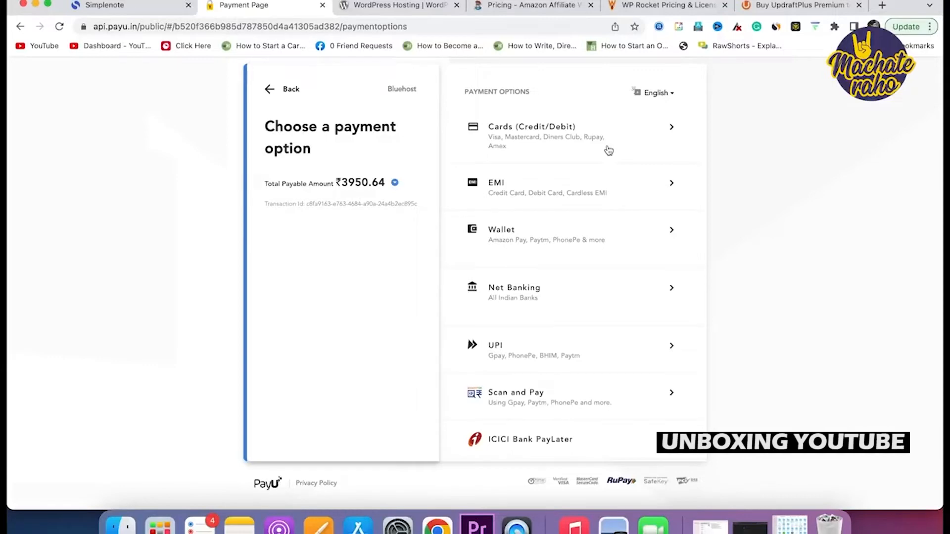
# Pay the ₹3950.64 bill through PayU by generating a UPI QR code.
pyautogui.click(565, 361)
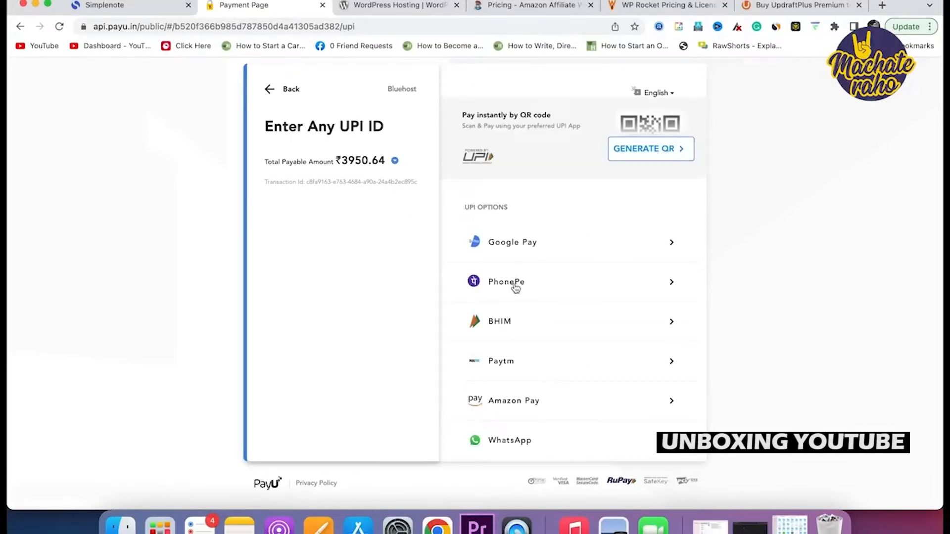
pyautogui.click(649, 150)
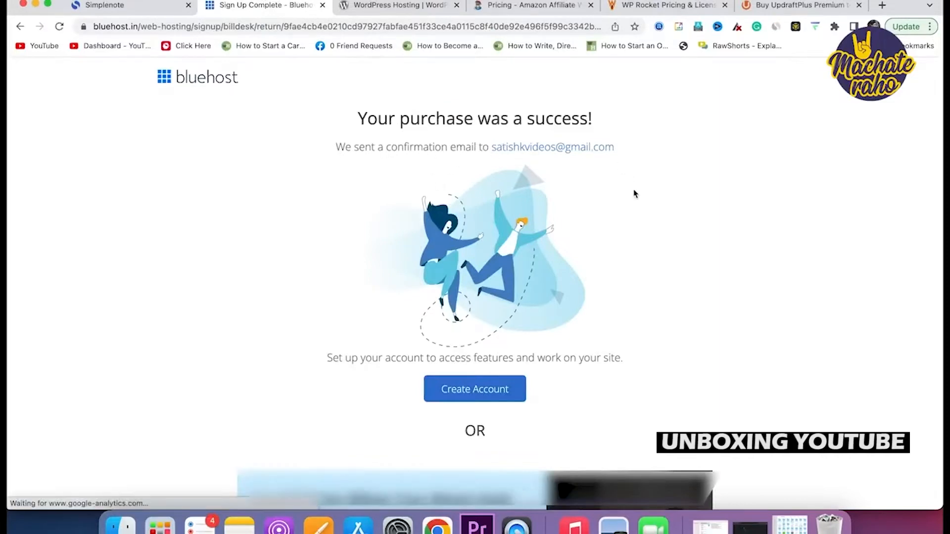
# Review the purchase success page and begin setting up the hosting account.
pyautogui.scroll(-5, 635, 194)
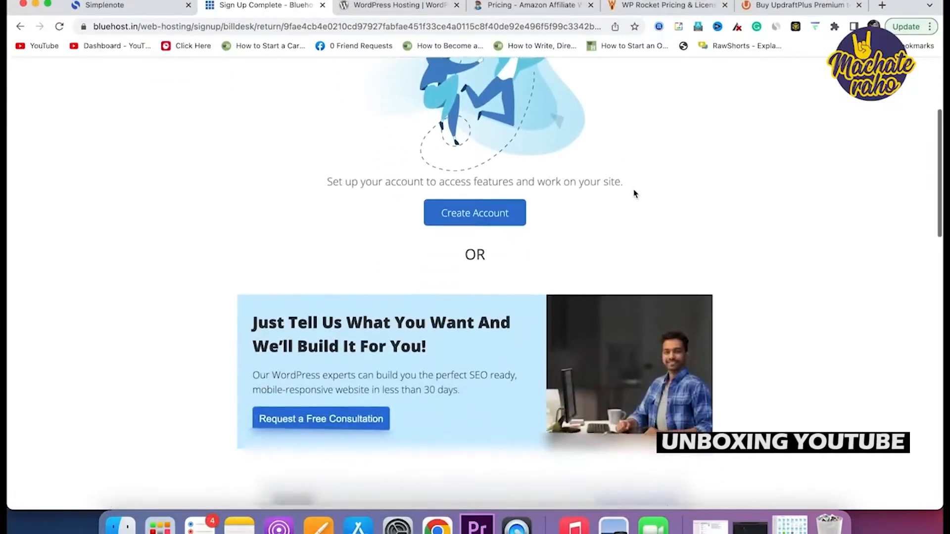
pyautogui.scroll(-6, 635, 194)
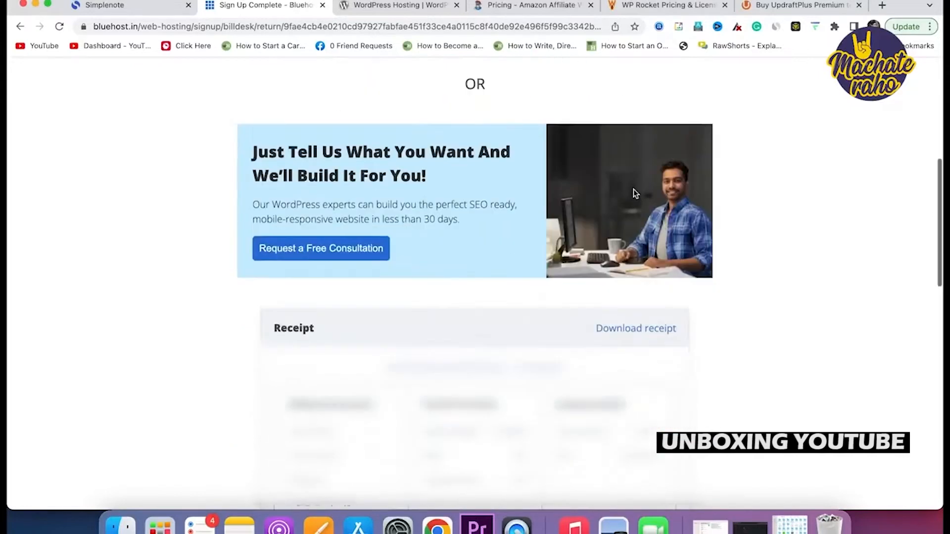
pyautogui.scroll(-4, 635, 194)
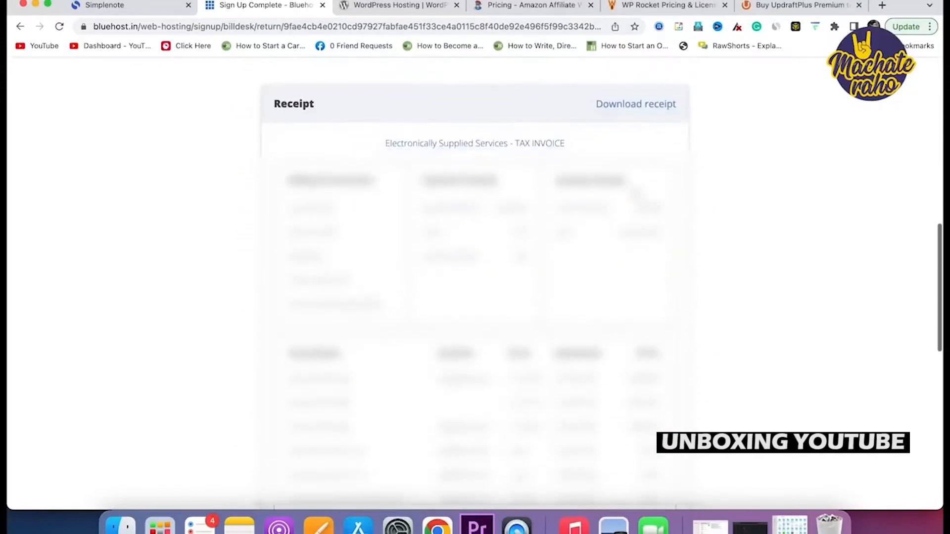
pyautogui.scroll(3, 635, 194)
pyautogui.scroll(2, 475, 282)
pyautogui.scroll(-10, 475, 282)
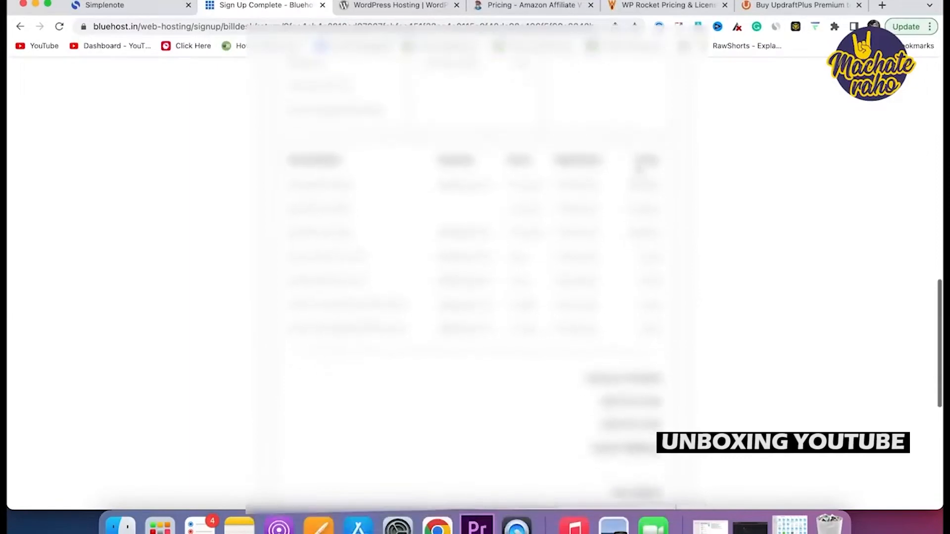
pyautogui.scroll(3, 475, 282)
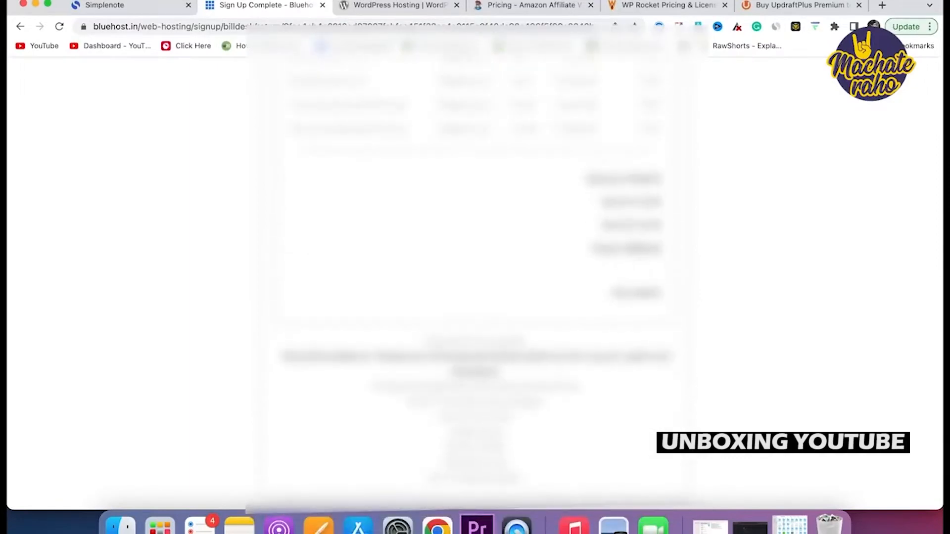
pyautogui.scroll(-3, 650, 252)
pyautogui.scroll(10, 650, 252)
pyautogui.scroll(-1, 651, 253)
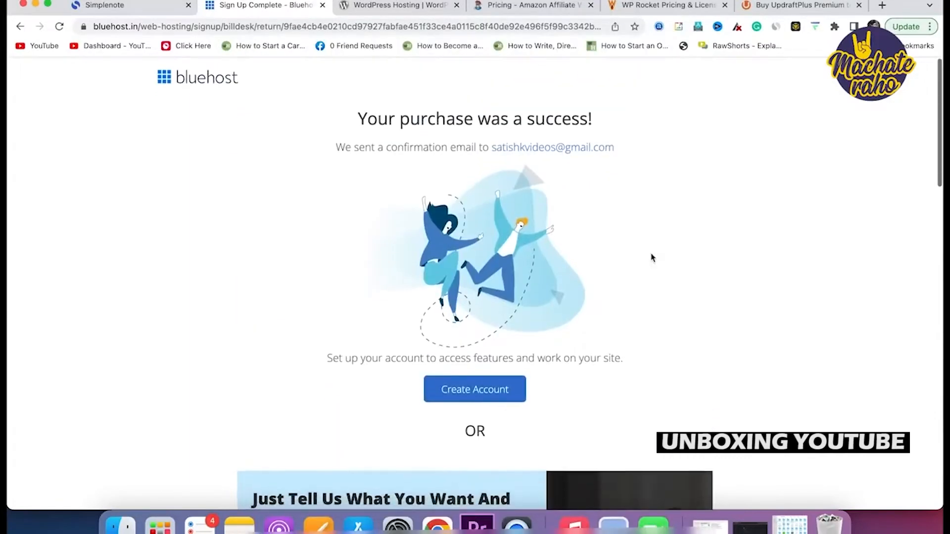
pyautogui.click(479, 393)
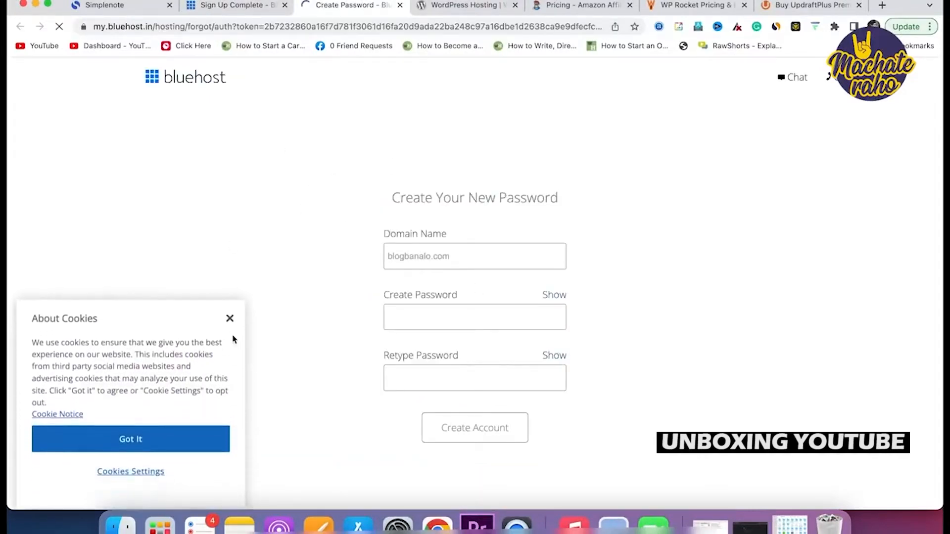
# Dismiss the cookie notice and create the account with a new password.
pyautogui.click(230, 320)
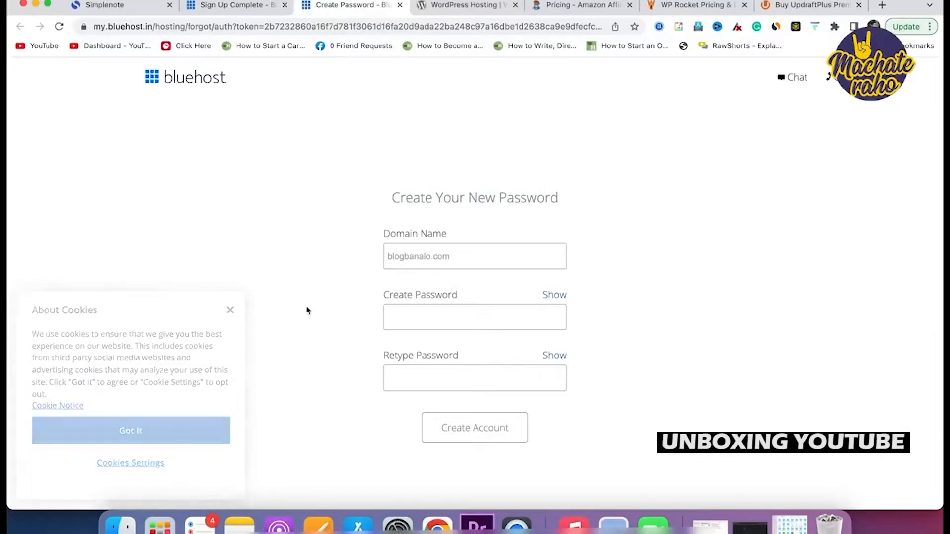
pyautogui.click(420, 323)
pyautogui.write('••')
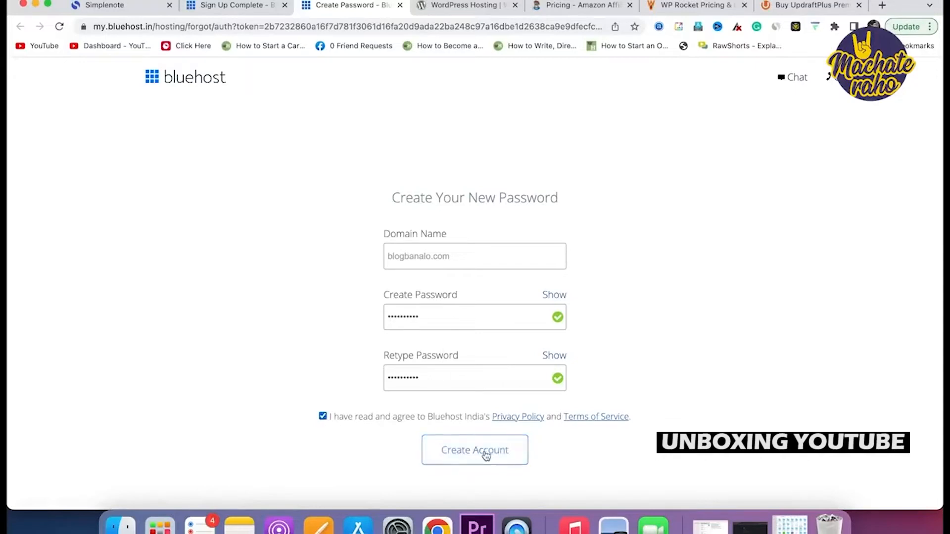
pyautogui.click(482, 455)
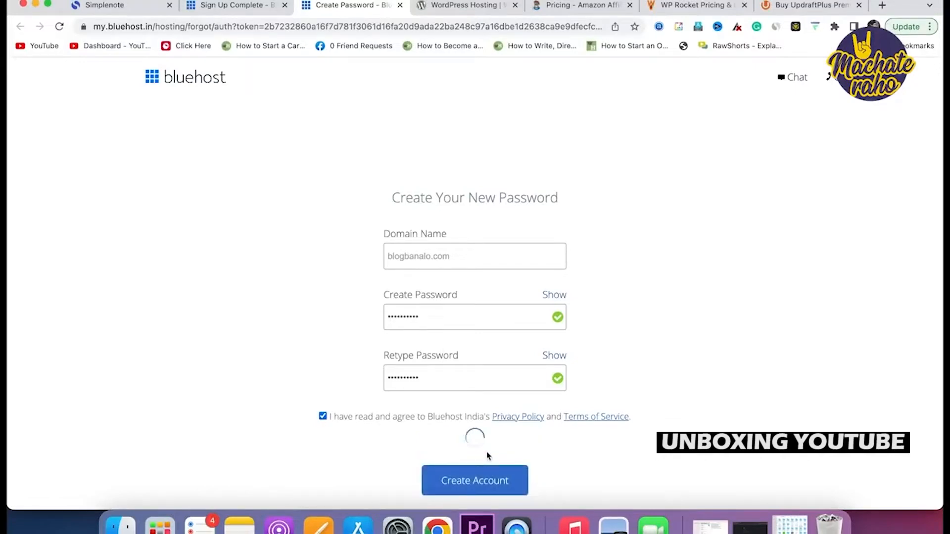
# Log in to the Bluehost portal with the account password.
pyautogui.click(465, 252)
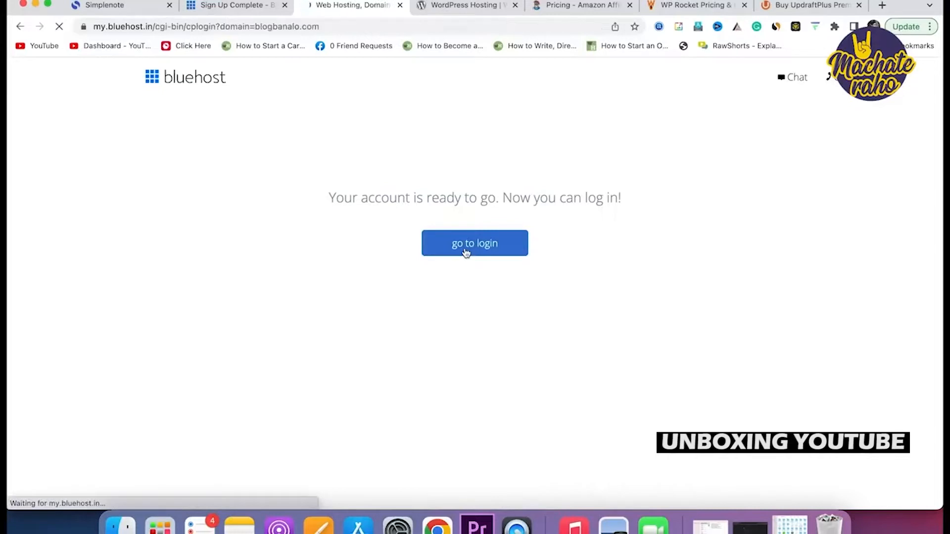
pyautogui.click(441, 346)
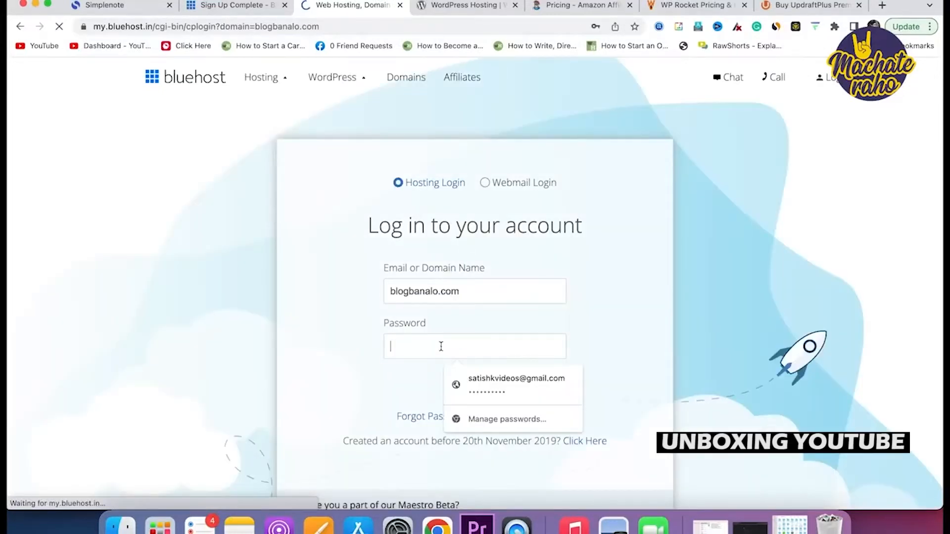
pyautogui.write('••••')
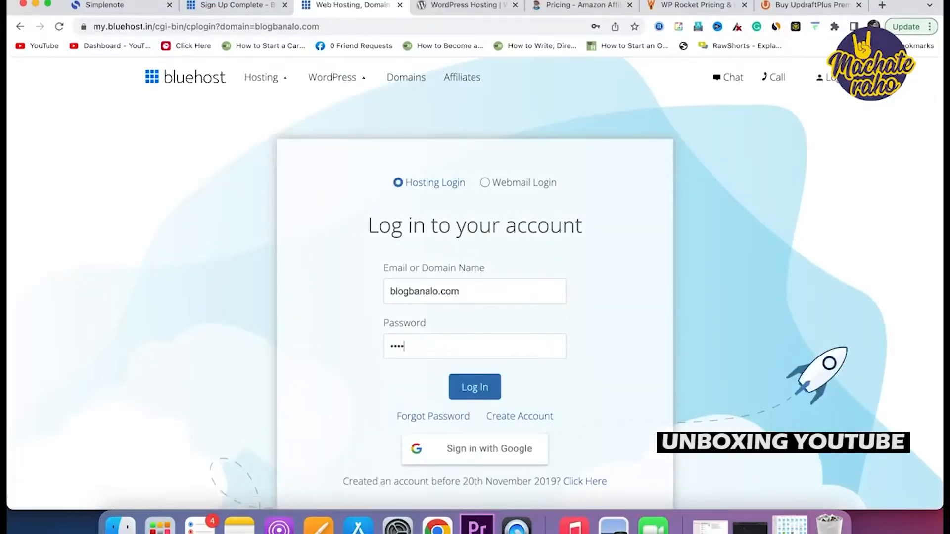
pyautogui.write('••••••')
pyautogui.click(476, 391)
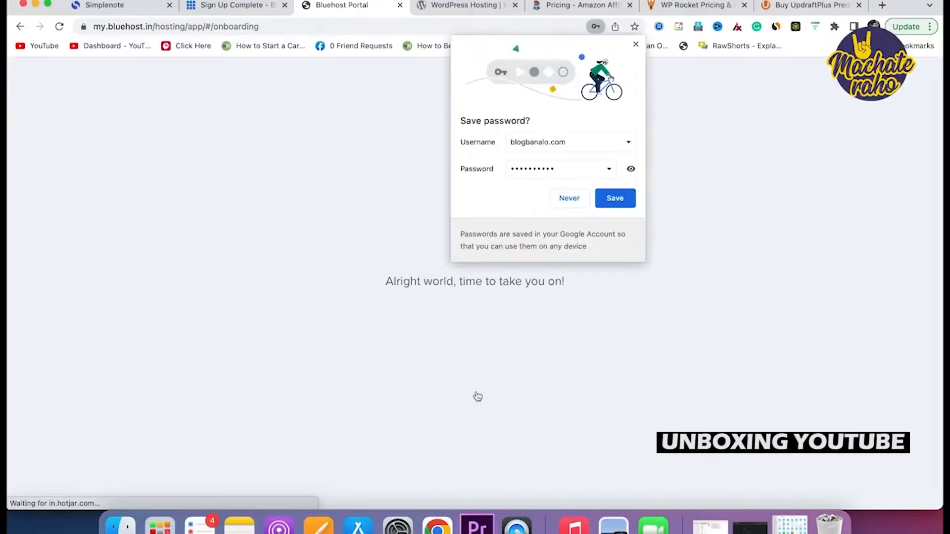
# Save the login password in Chrome and start creating a new website.
pyautogui.click(620, 202)
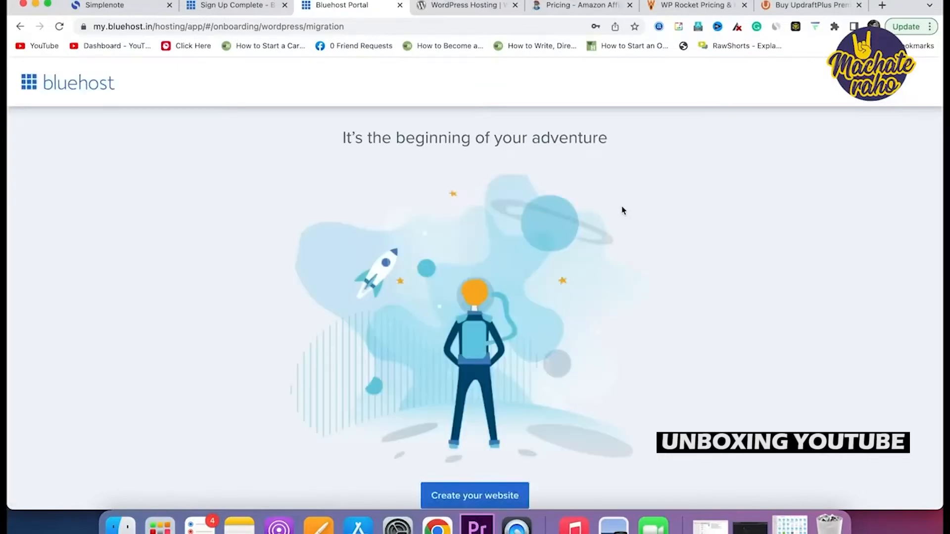
pyautogui.scroll(-2, 622, 207)
pyautogui.scroll(2, 622, 207)
pyautogui.scroll(-2, 622, 207)
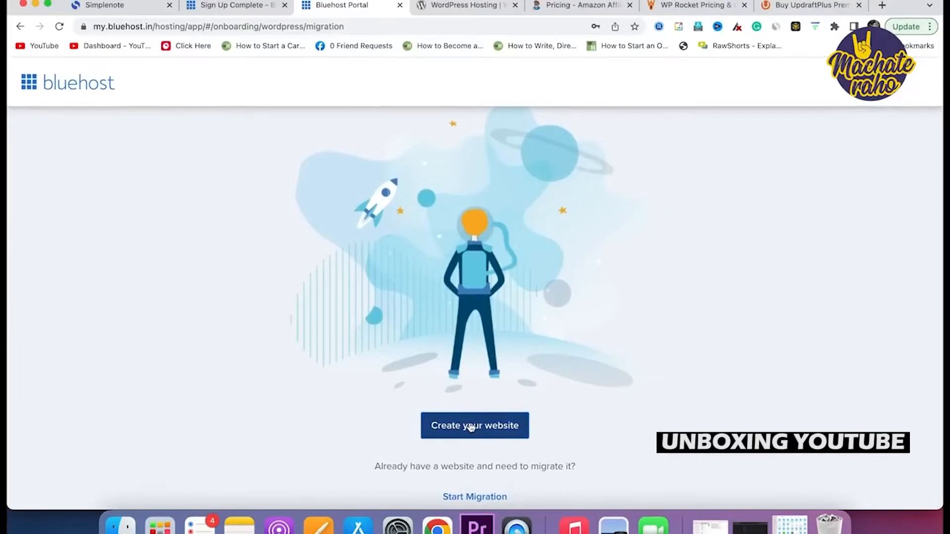
pyautogui.click(470, 424)
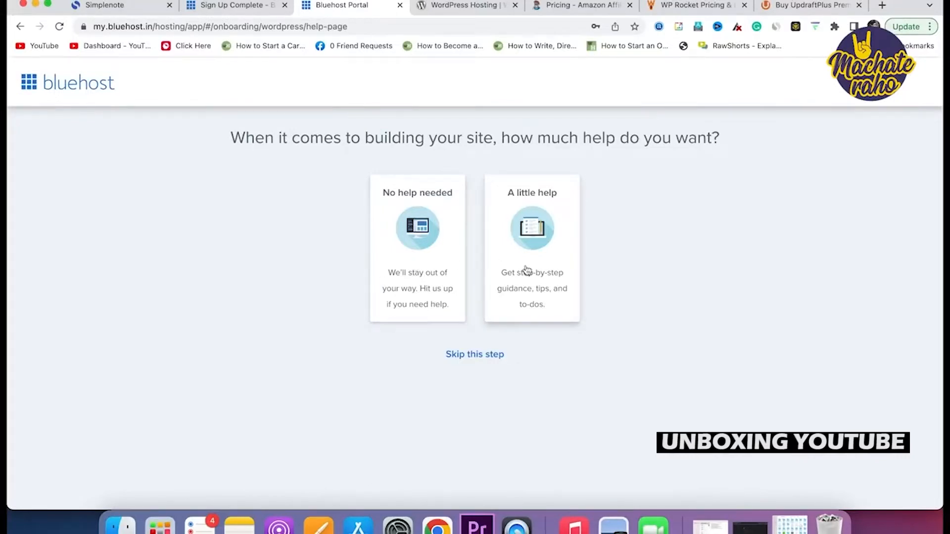
# Skip the help question, choose Blog as the purpose, and build with standard WordPress.
pyautogui.click(465, 355)
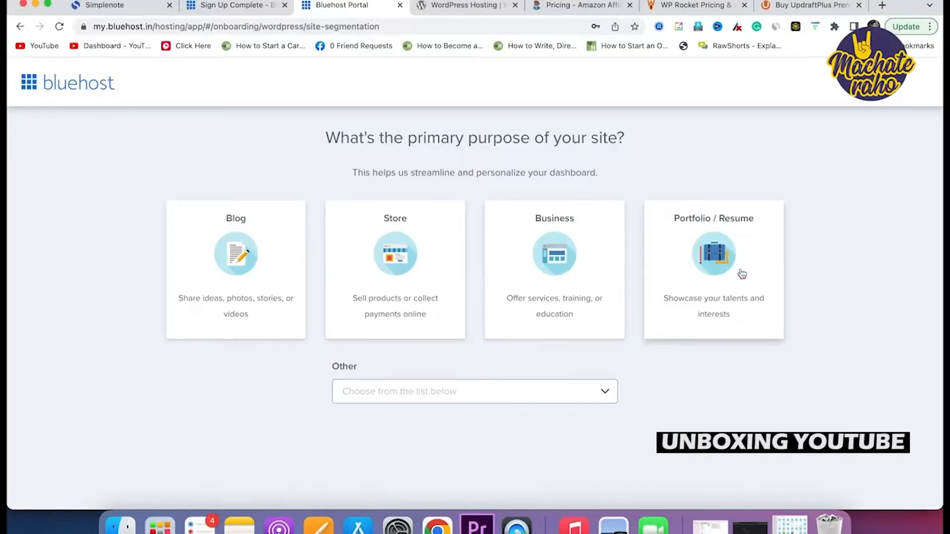
pyautogui.click(218, 290)
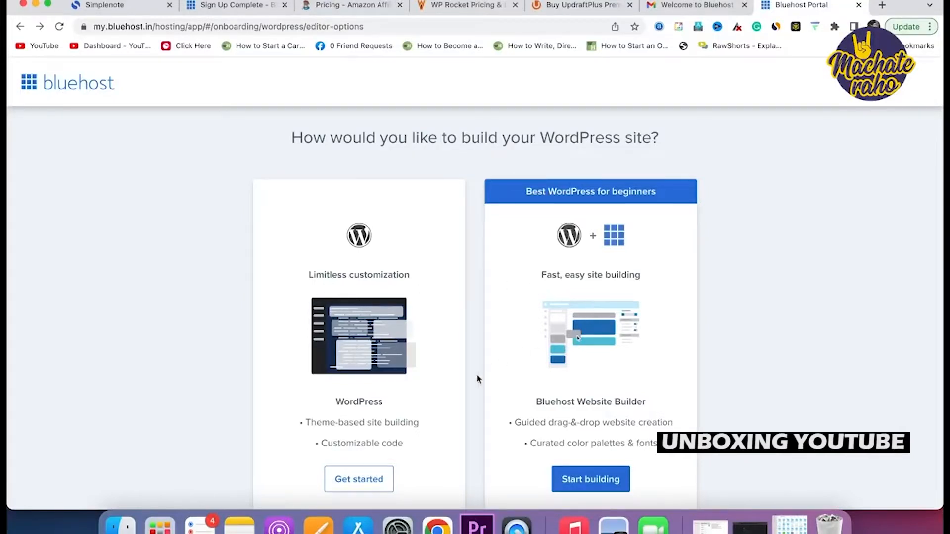
pyautogui.scroll(-2, 476, 374)
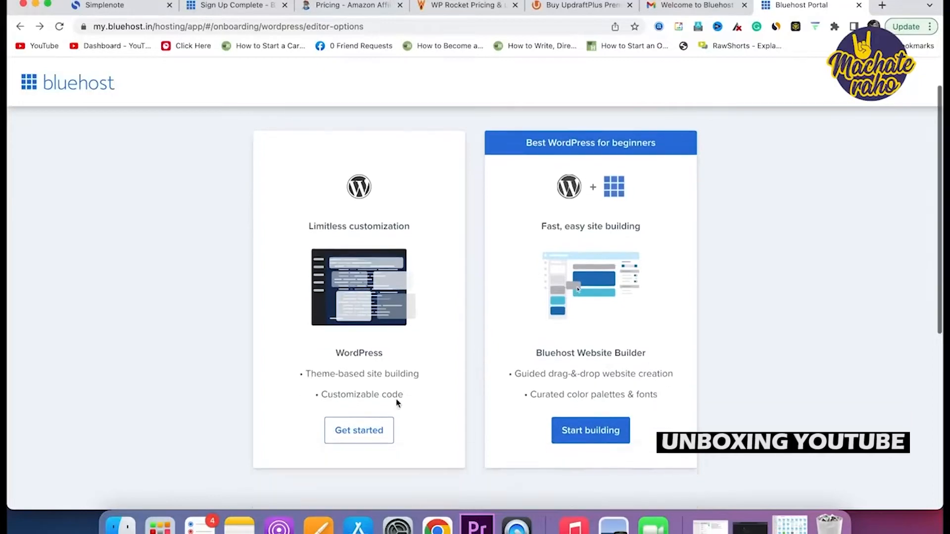
pyautogui.click(355, 432)
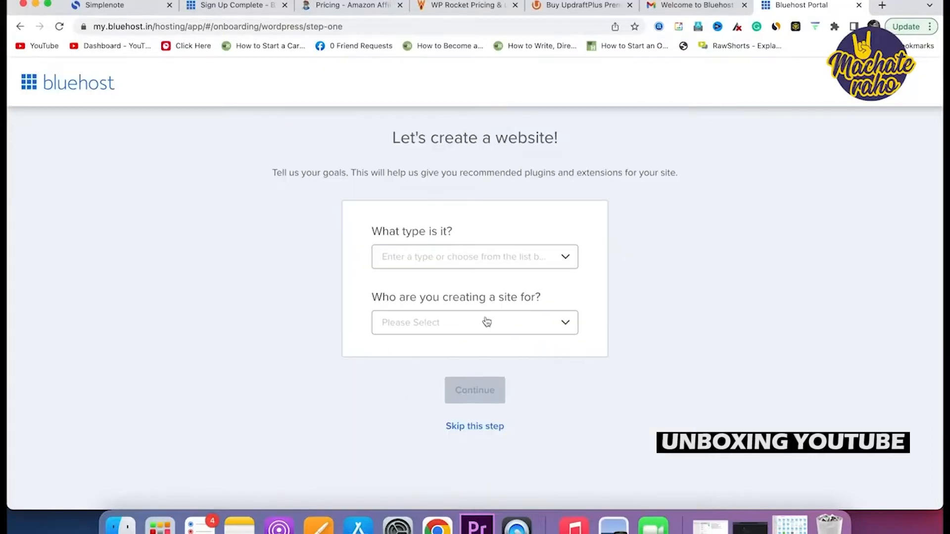
# Set the site type to Education, being made for Myself.
pyautogui.click(558, 258)
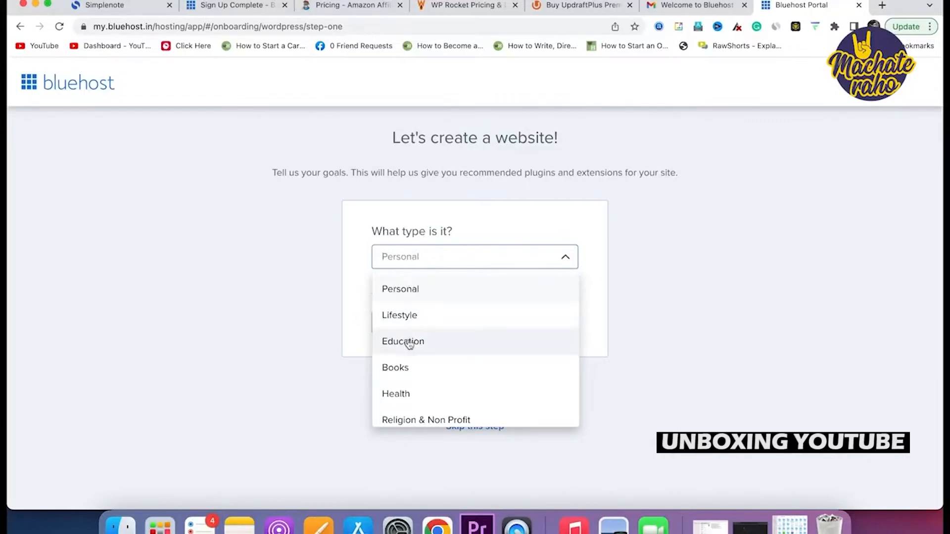
pyautogui.scroll(-5, 409, 349)
pyautogui.scroll(-3, 409, 349)
pyautogui.scroll(2, 409, 349)
pyautogui.scroll(-3, 409, 348)
pyautogui.scroll(-5, 411, 350)
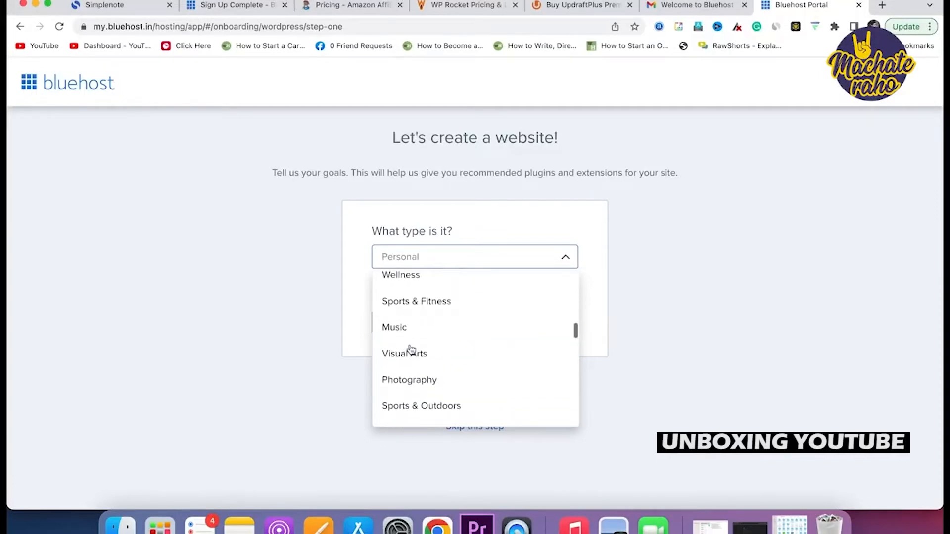
pyautogui.scroll(10, 411, 350)
pyautogui.click(411, 345)
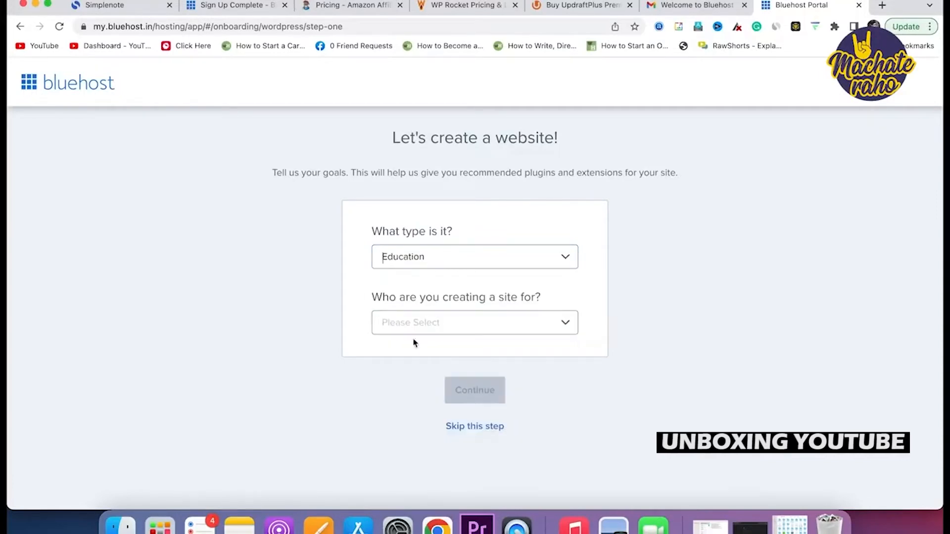
pyautogui.click(421, 329)
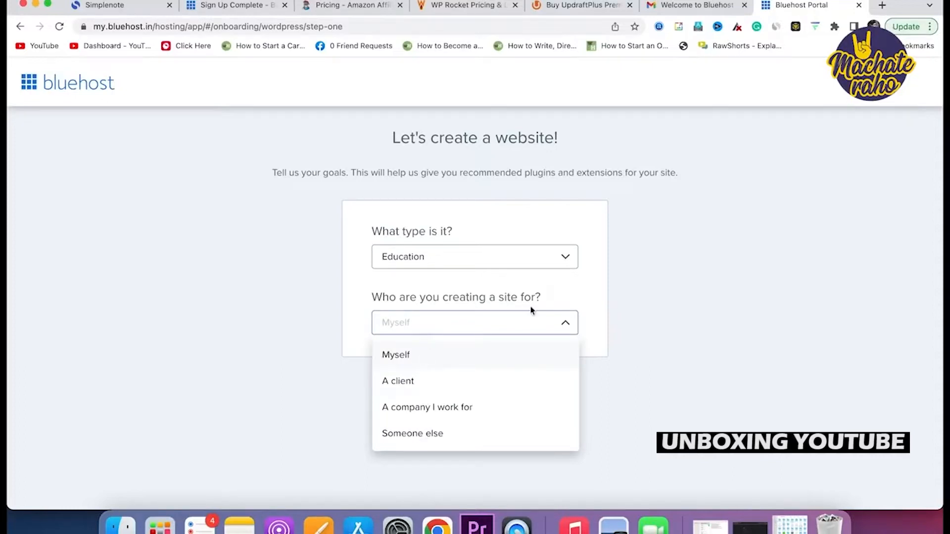
pyautogui.click(401, 355)
pyautogui.click(483, 399)
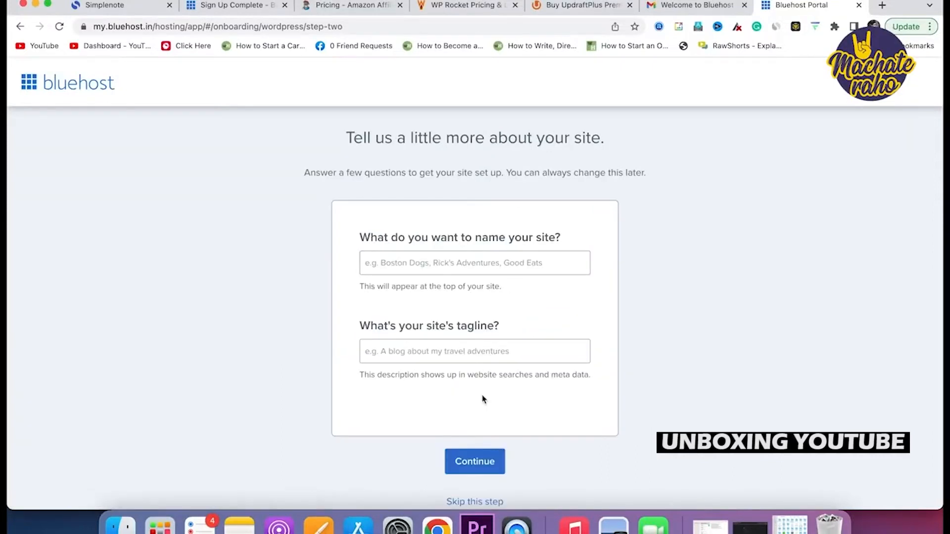
# Name the site BLOG BANA LO with tagline 'EASY STEPS TO CREATE A BLOG'.
pyautogui.click(489, 262)
pyautogui.write('BLOG BANA LO')
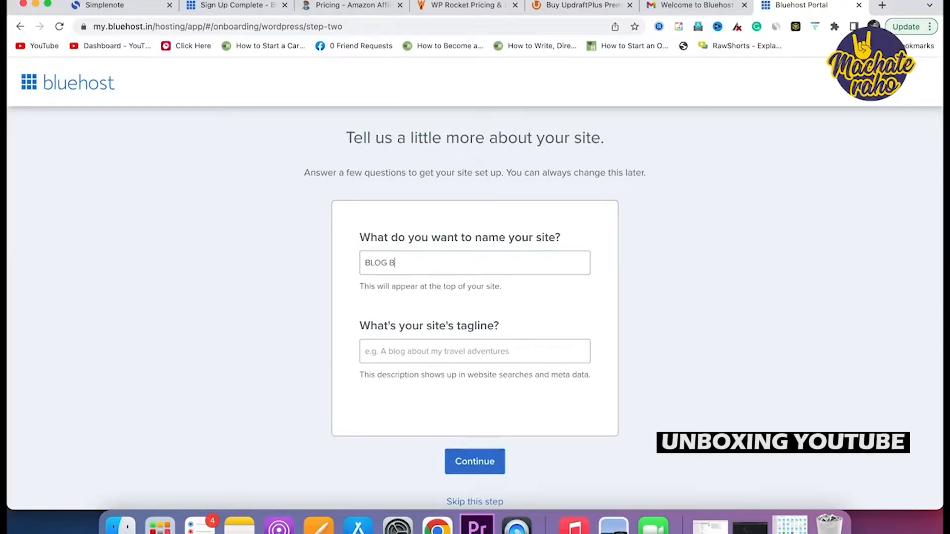
pyautogui.click(459, 343)
pyautogui.write('EASY STEPS TO CREATE A BLOG')
pyautogui.click(475, 461)
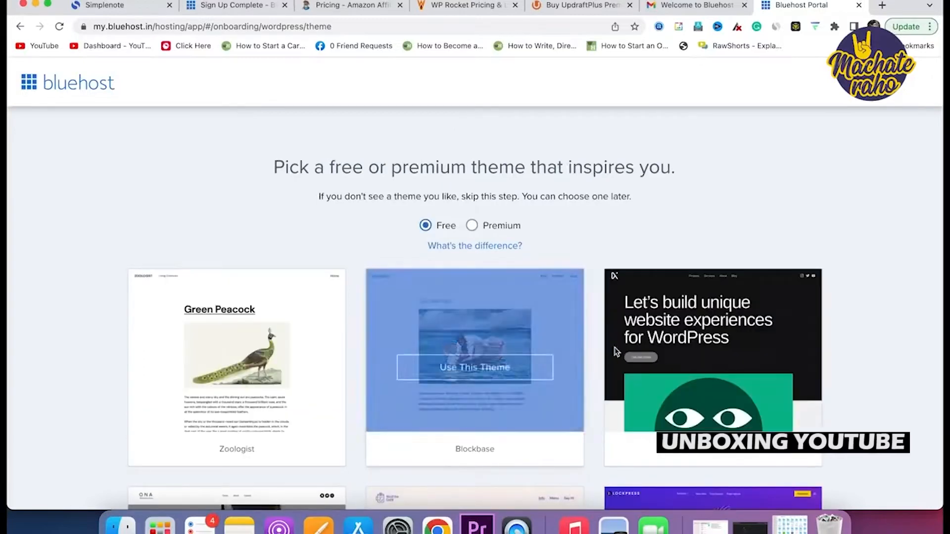
# Browse premium themes, then choose the free Blockpress theme.
pyautogui.click(473, 225)
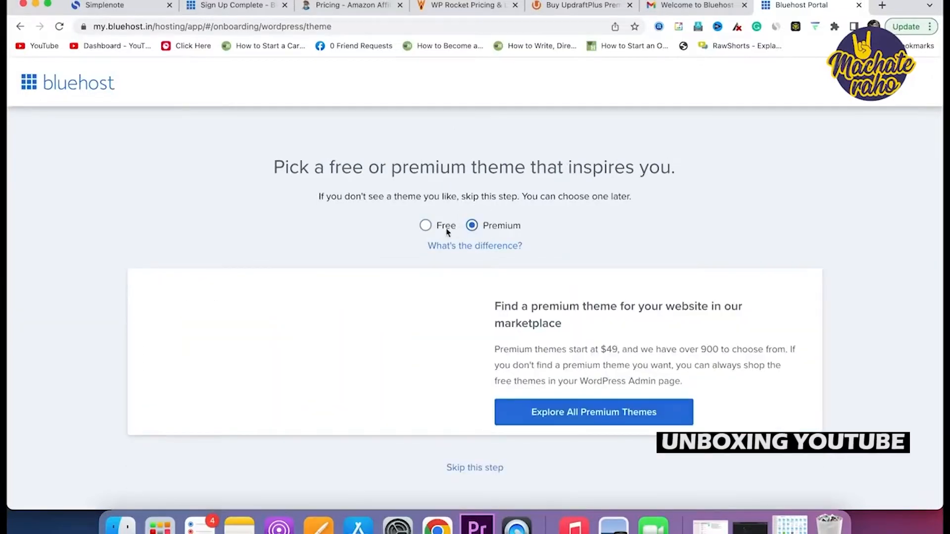
pyautogui.click(427, 228)
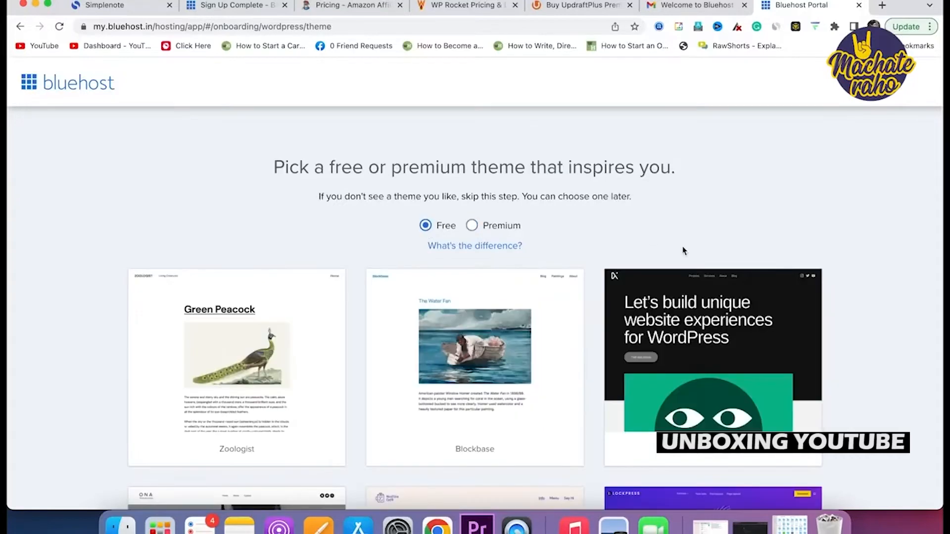
pyautogui.scroll(-5, 683, 251)
pyautogui.scroll(-1, 684, 251)
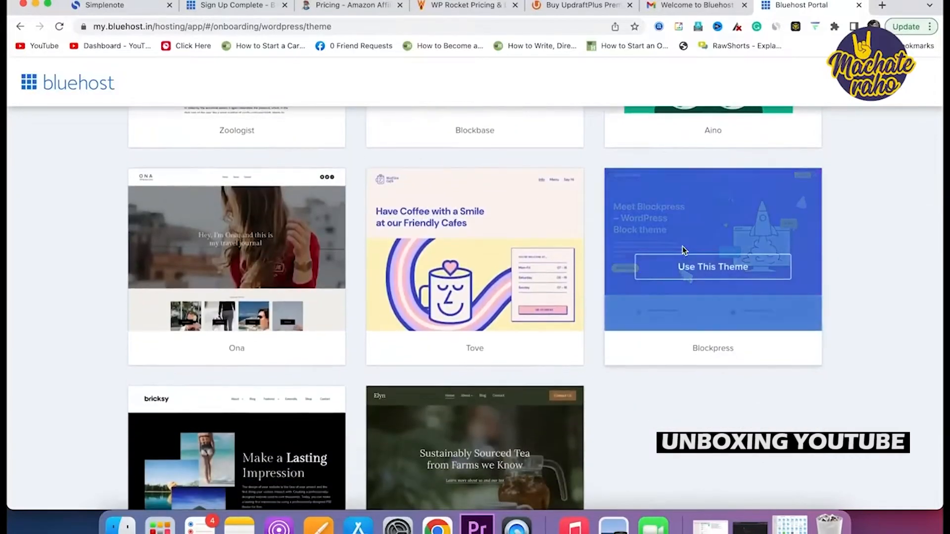
pyautogui.moveTo(671, 283)
pyautogui.click(706, 279)
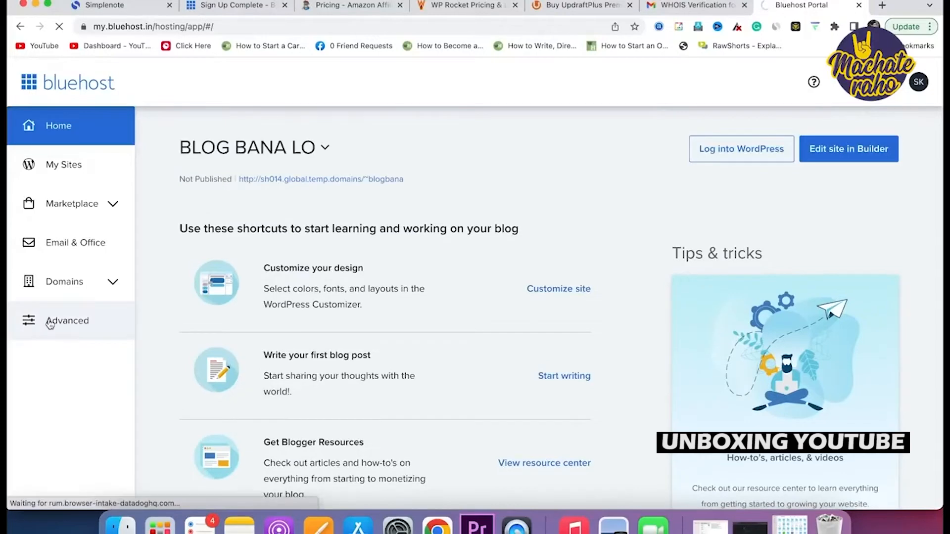
# Open cPanel and launch WordPress Manager by Softaculous from the Software section.
pyautogui.click(48, 323)
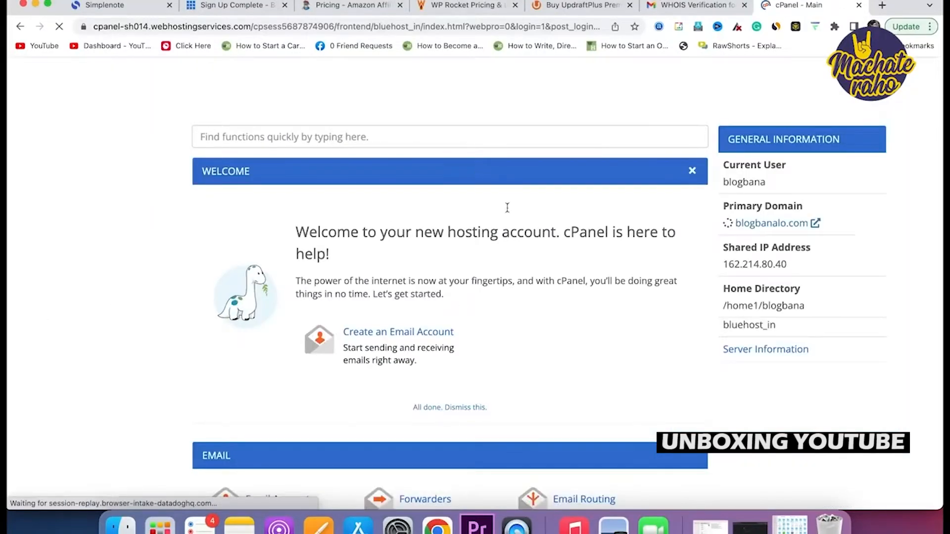
pyautogui.scroll(-4, 501, 296)
pyautogui.scroll(-8, 501, 296)
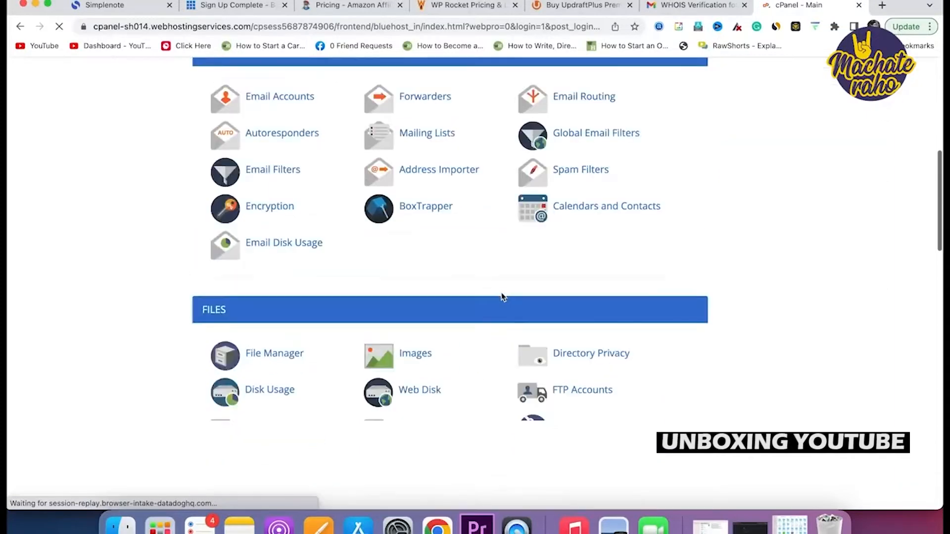
pyautogui.scroll(-9, 502, 297)
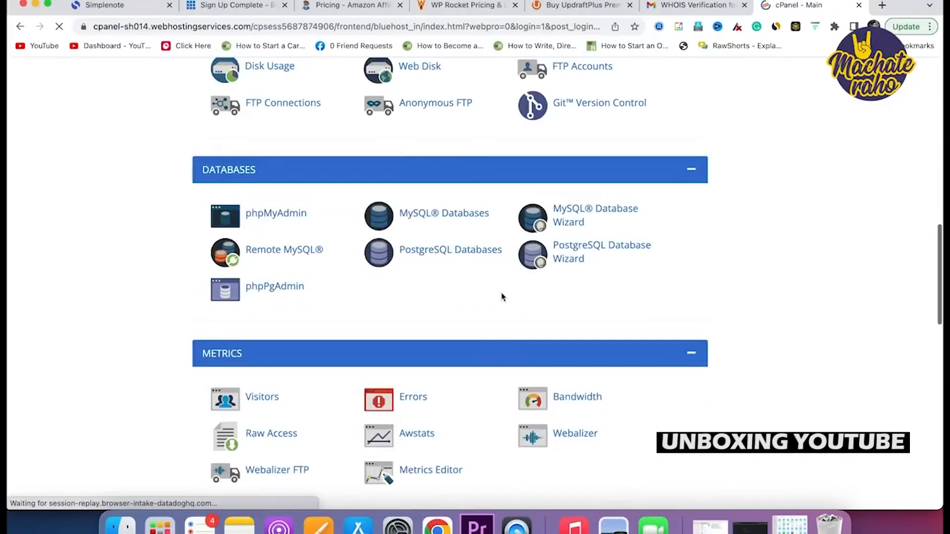
pyautogui.scroll(-6, 502, 296)
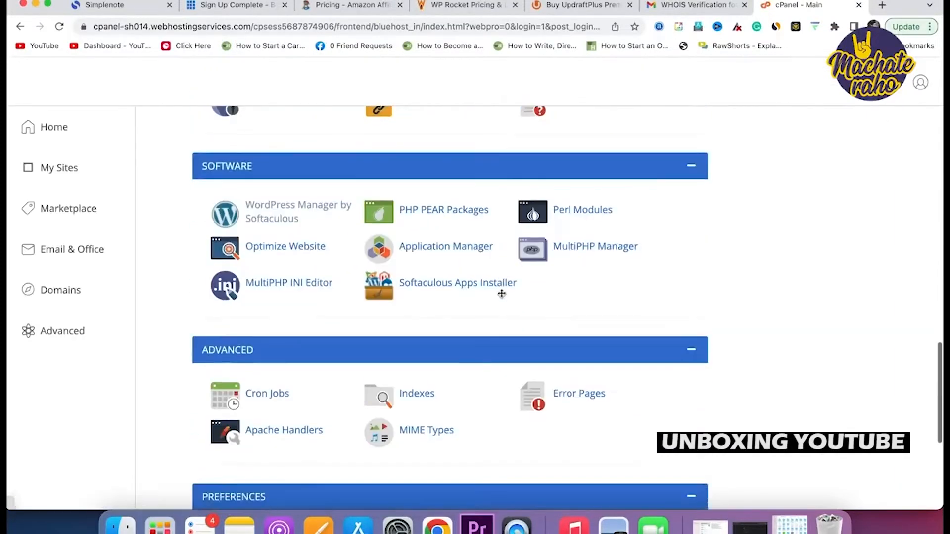
pyautogui.click(271, 214)
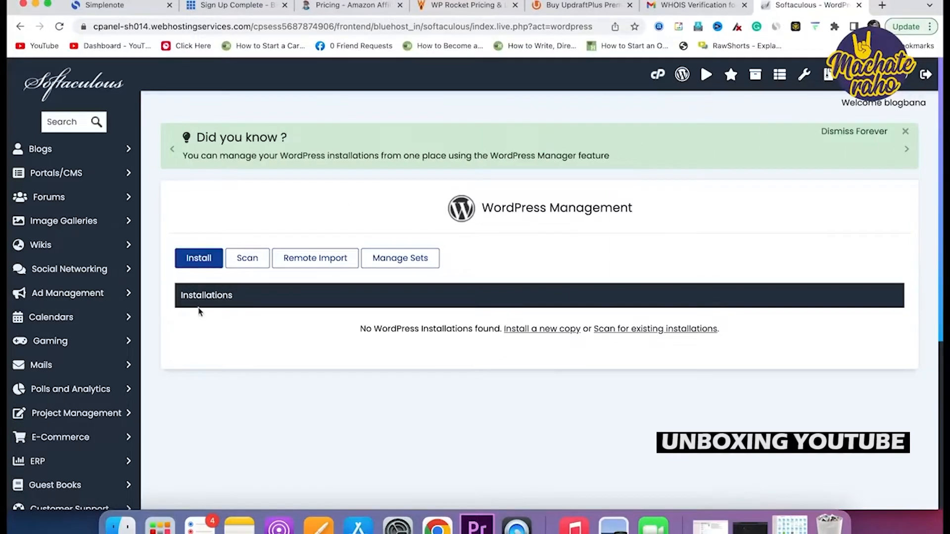
# Start a new WordPress install with site name BLOG BANA and description 'Simple Way to Create a Blog'.
pyautogui.click(203, 265)
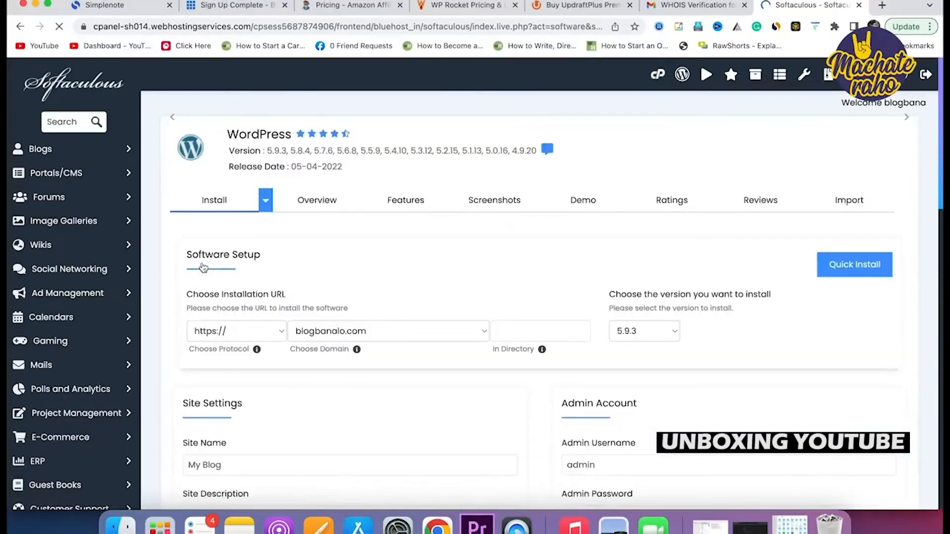
pyautogui.scroll(-3, 510, 341)
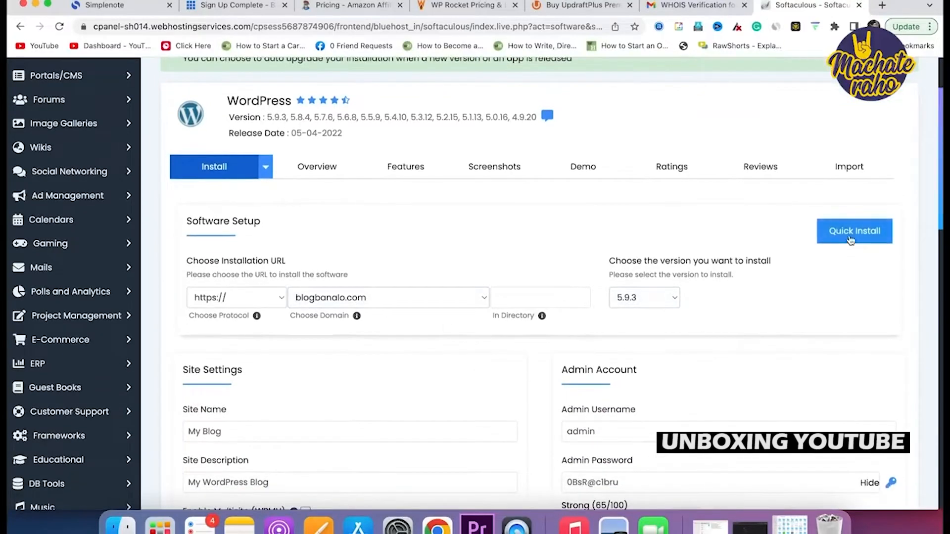
pyautogui.scroll(-5, 851, 240)
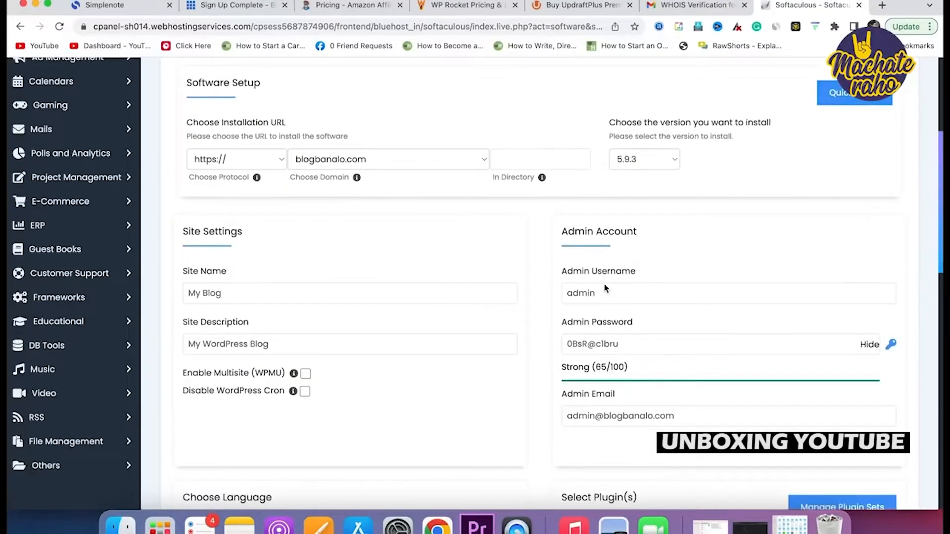
pyautogui.click(736, 344)
pyautogui.click(870, 343)
pyautogui.scroll(-1, 207, 297)
pyautogui.tripleClick(207, 277)
pyautogui.write('BLOG BANA LO')
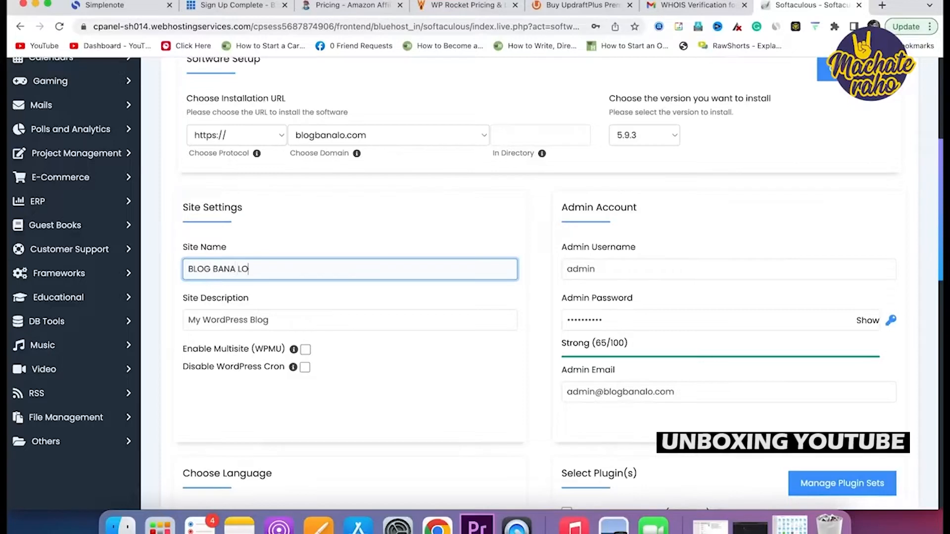
pyautogui.tripleClick(221, 316)
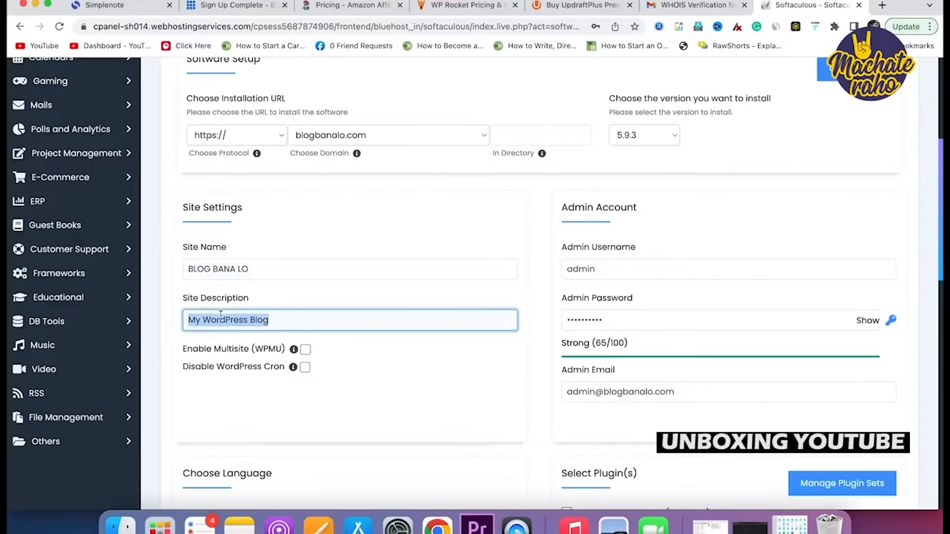
pyautogui.write('Simple Way to')
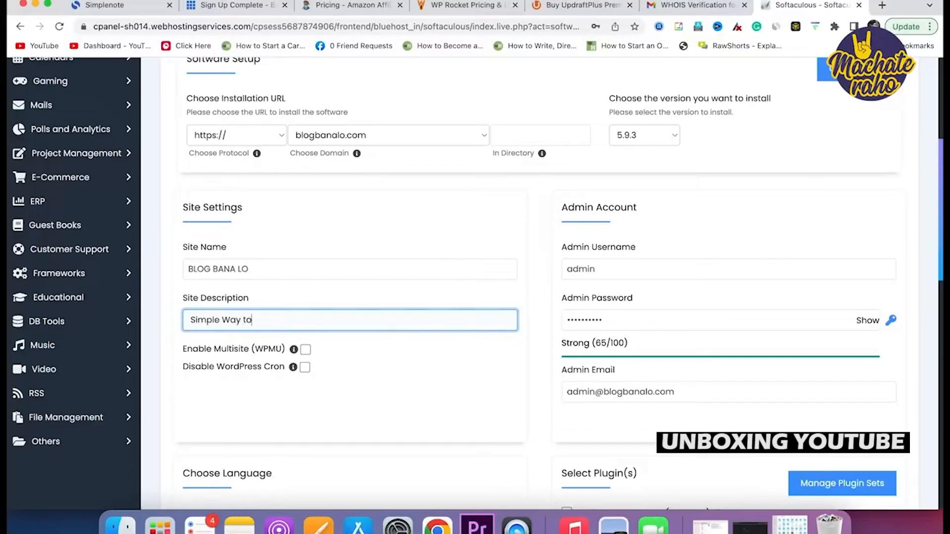
pyautogui.write(' Create a Blog')
# Replace the admin password and enter the admin email address.
pyautogui.doubleClick(632, 316)
pyautogui.write('•••')
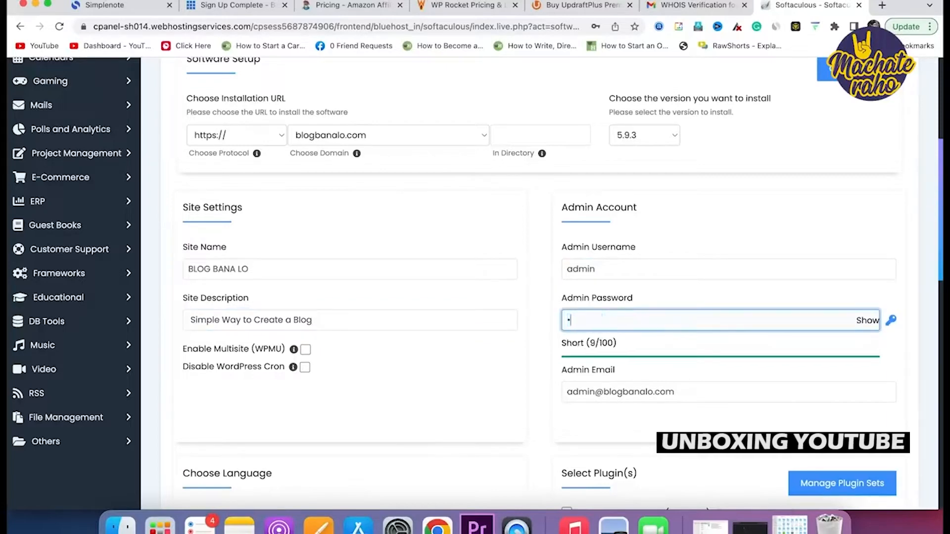
pyautogui.write('•••••')
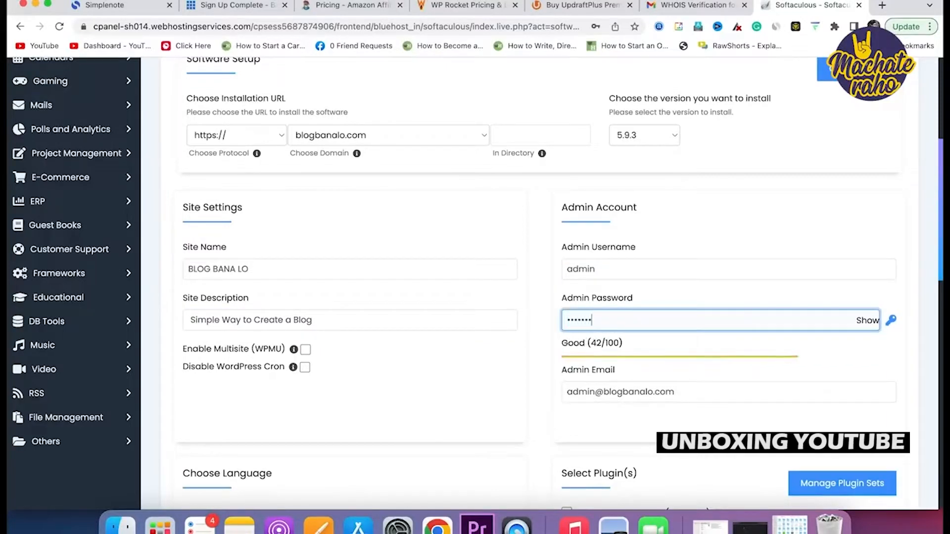
pyautogui.write('••')
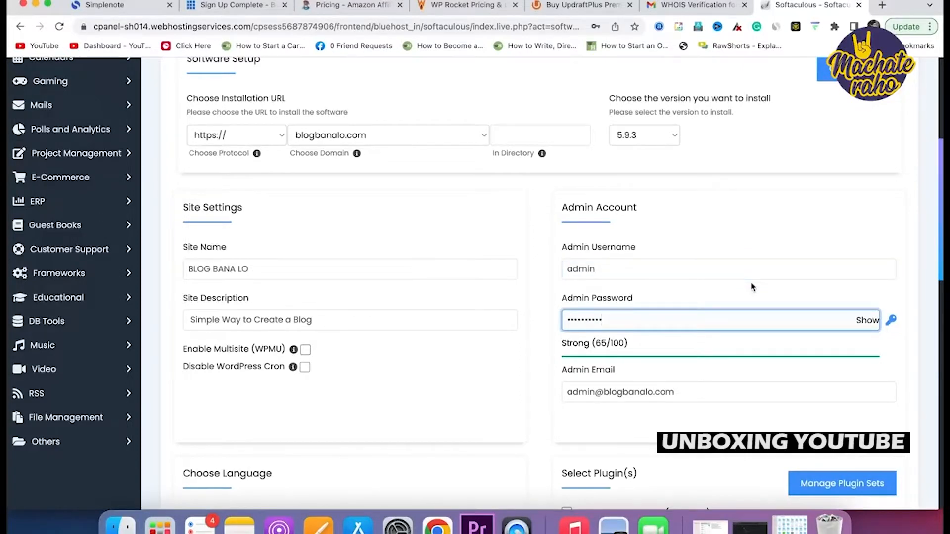
pyautogui.click(646, 394)
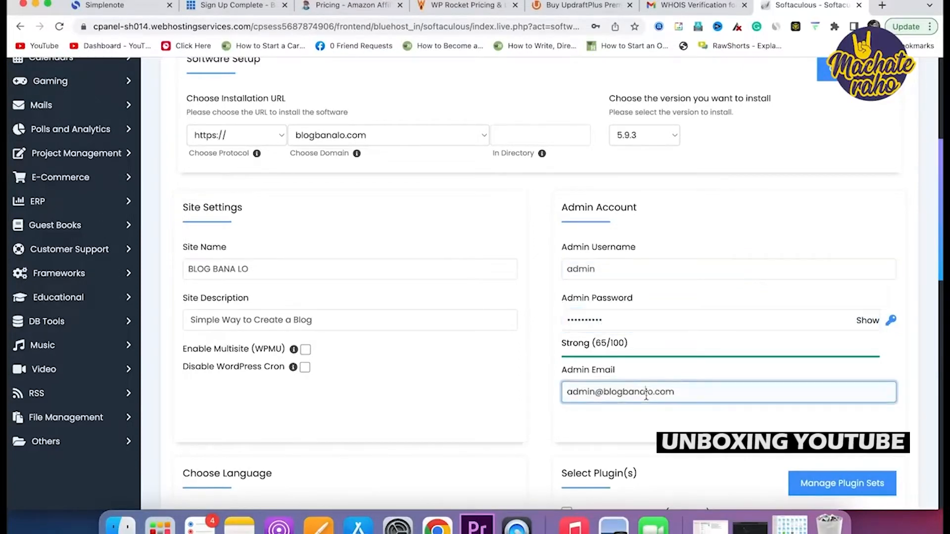
pyautogui.tripleClick(646, 395)
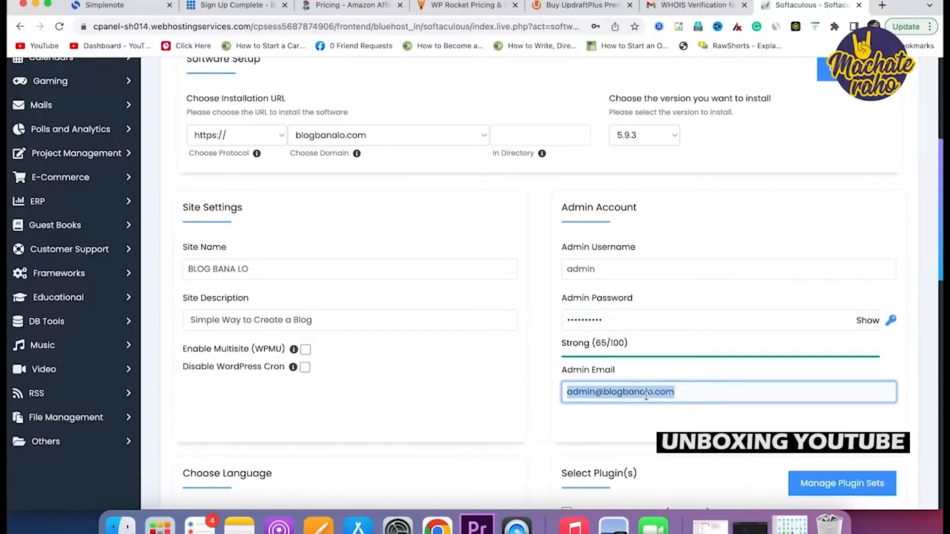
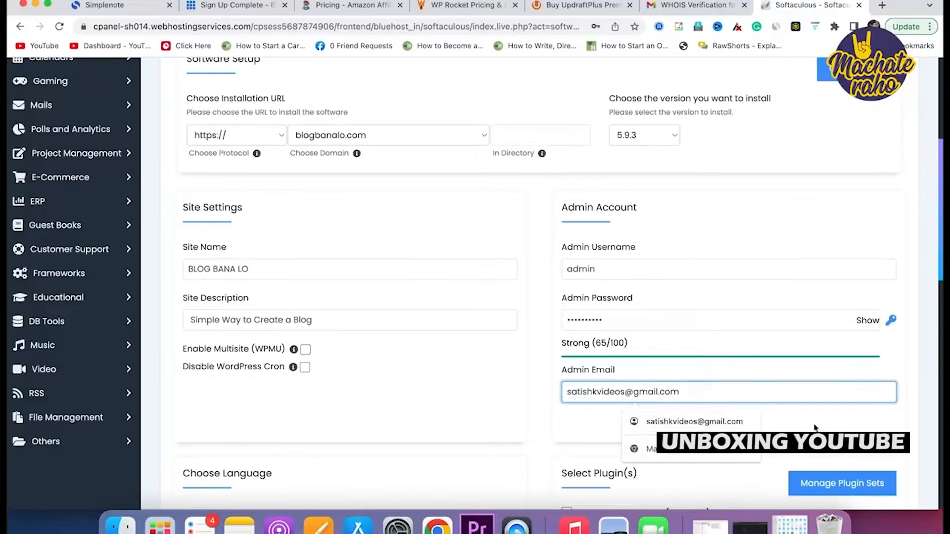
pyautogui.click(733, 450)
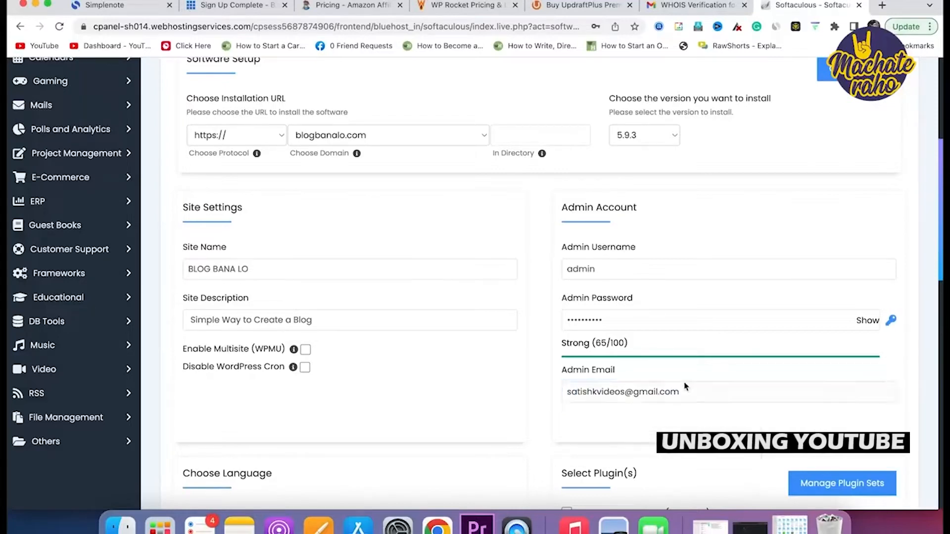
pyautogui.scroll(-5, 705, 421)
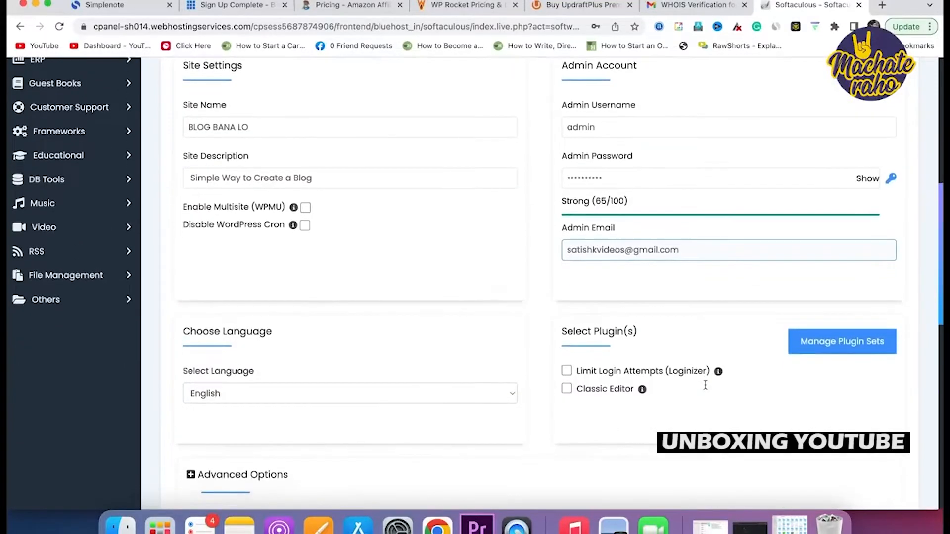
pyautogui.scroll(-1, 705, 386)
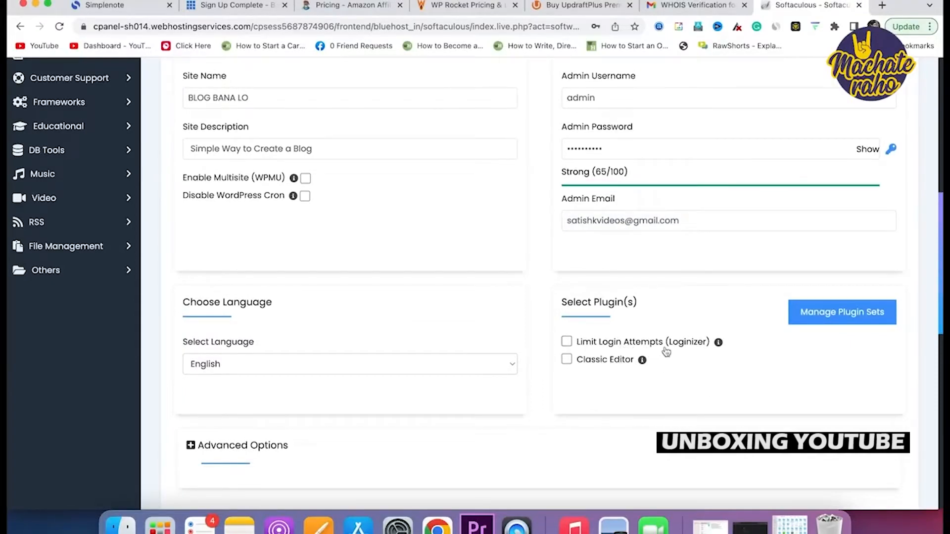
# Include the Limit Login Attempts (Loginizer) plugin and check the advanced options.
pyautogui.click(567, 342)
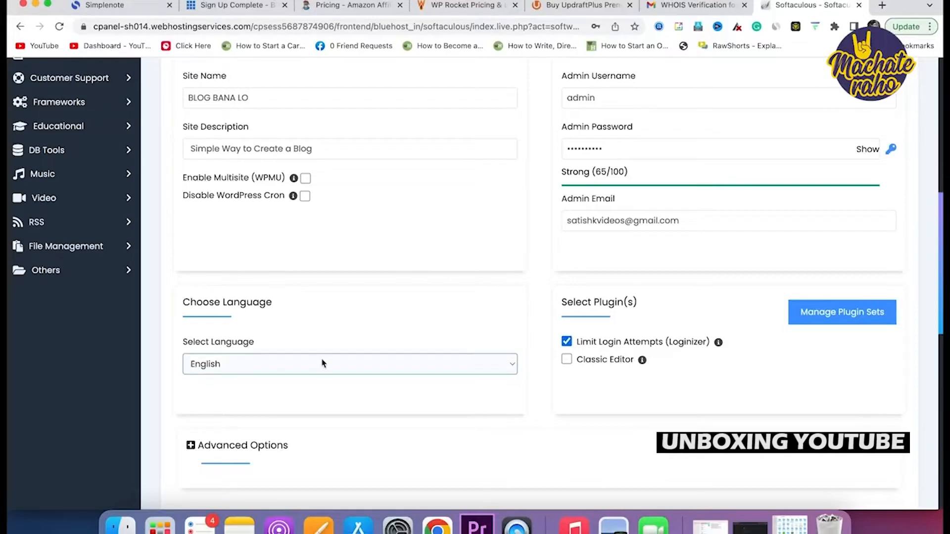
pyautogui.scroll(-5, 827, 323)
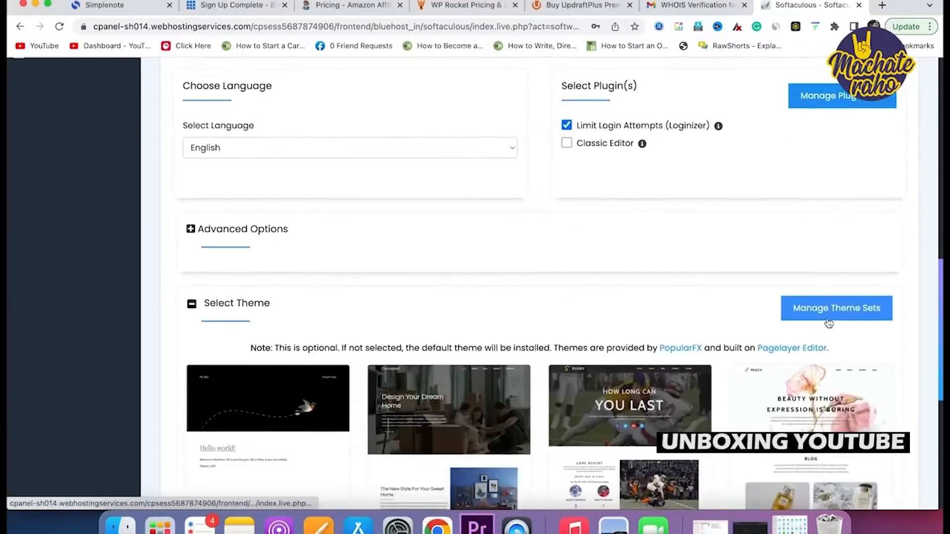
pyautogui.click(191, 226)
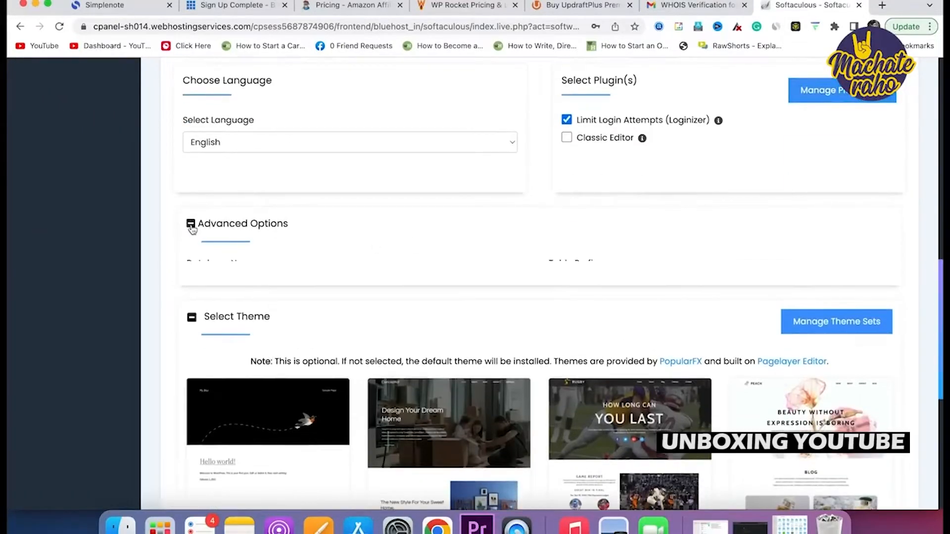
pyautogui.click(191, 225)
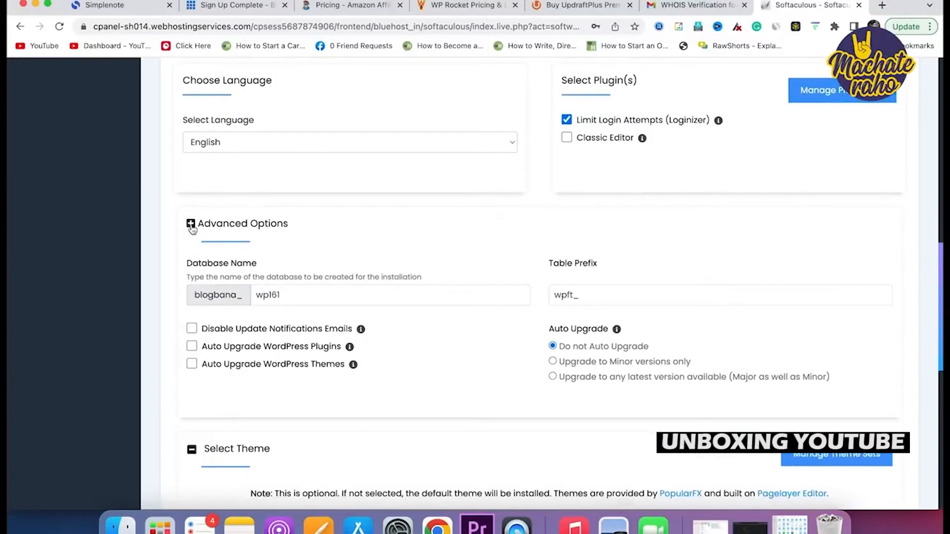
pyautogui.scroll(-5, 425, 315)
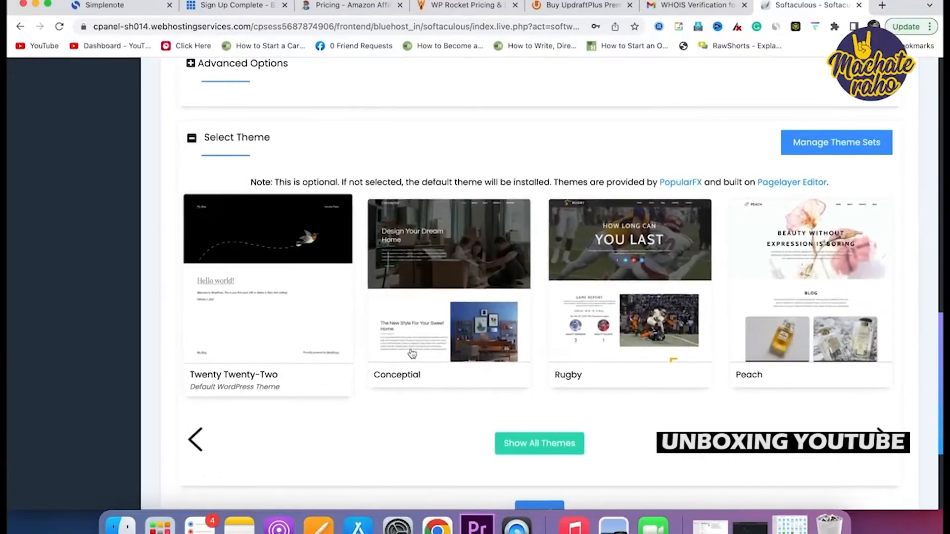
pyautogui.scroll(-6, 228, 323)
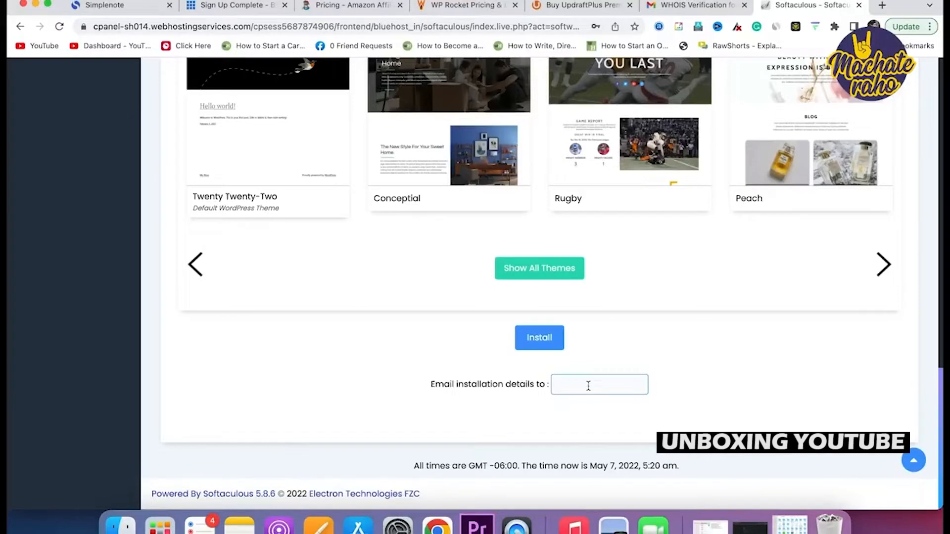
# Run the install, allowing overwrite of existing files, via the Custom Install form.
pyautogui.click(540, 348)
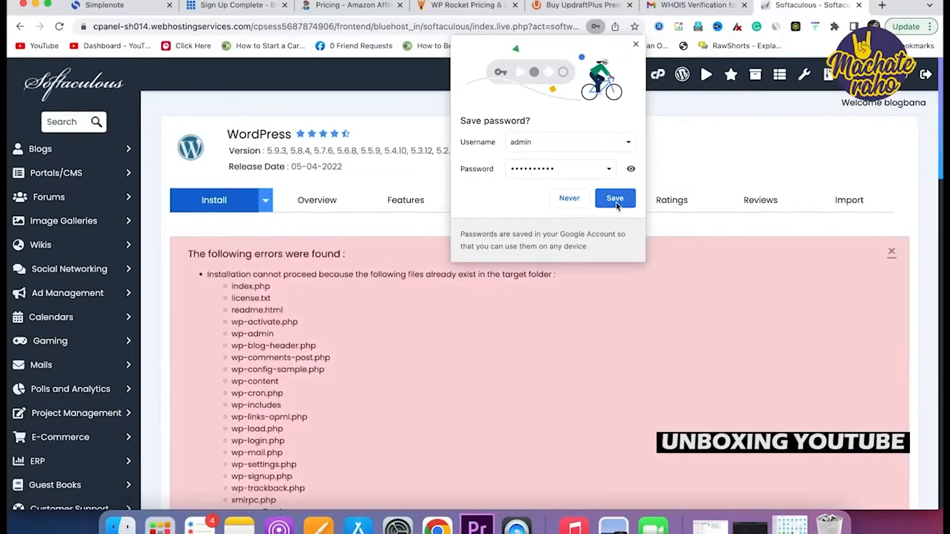
pyautogui.click(616, 201)
pyautogui.scroll(-3, 346, 296)
pyautogui.click(213, 386)
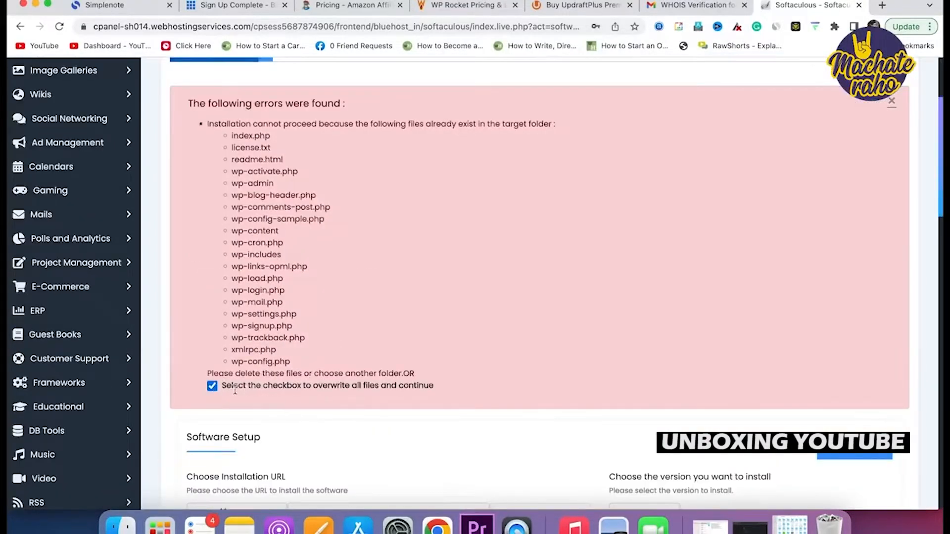
pyautogui.scroll(-4, 371, 399)
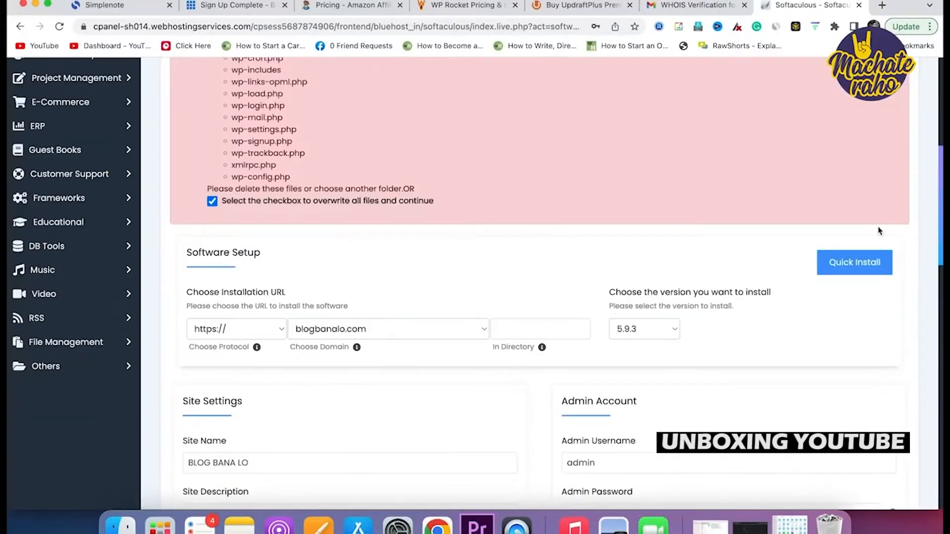
pyautogui.click(854, 263)
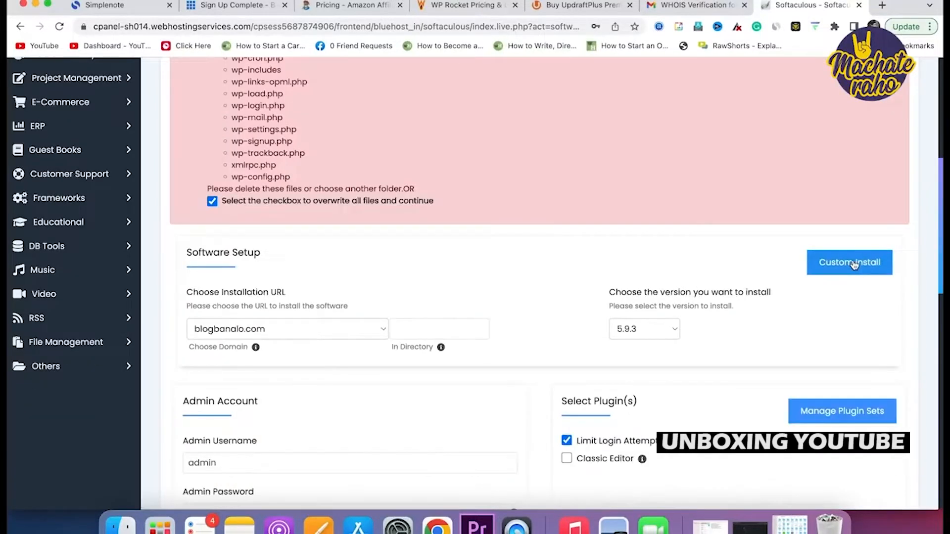
pyautogui.scroll(-20, 852, 265)
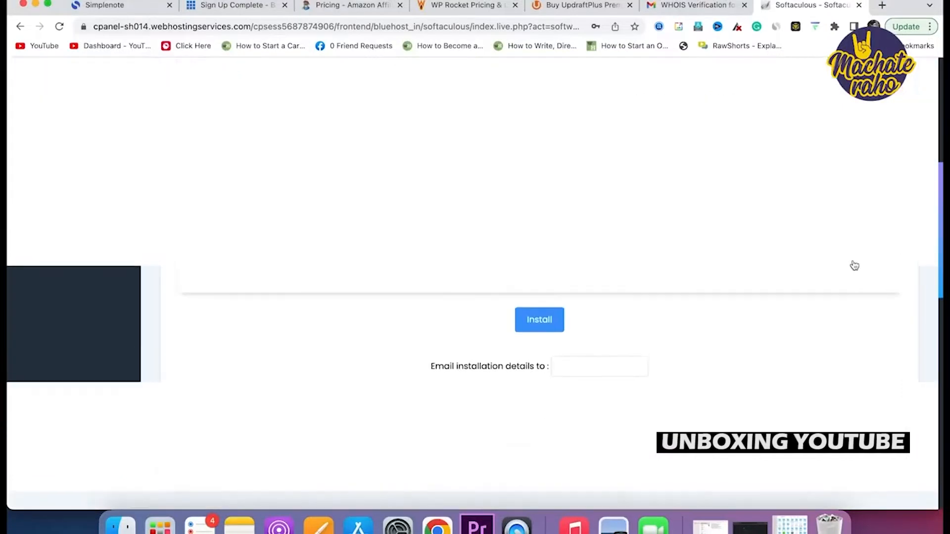
pyautogui.click(541, 341)
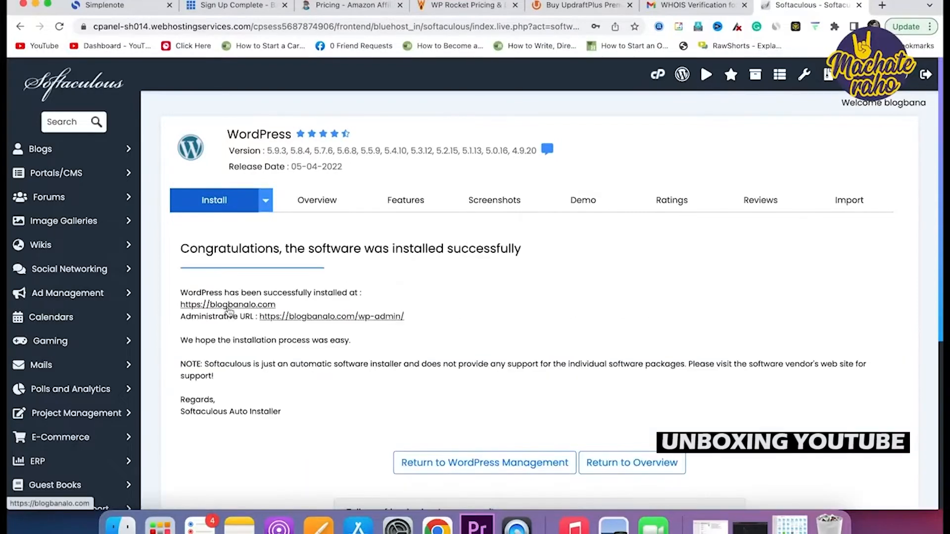
# Open the new blogbanalo.com site in a new tab and view the freshly installed blog.
pyautogui.rightClick(228, 308)
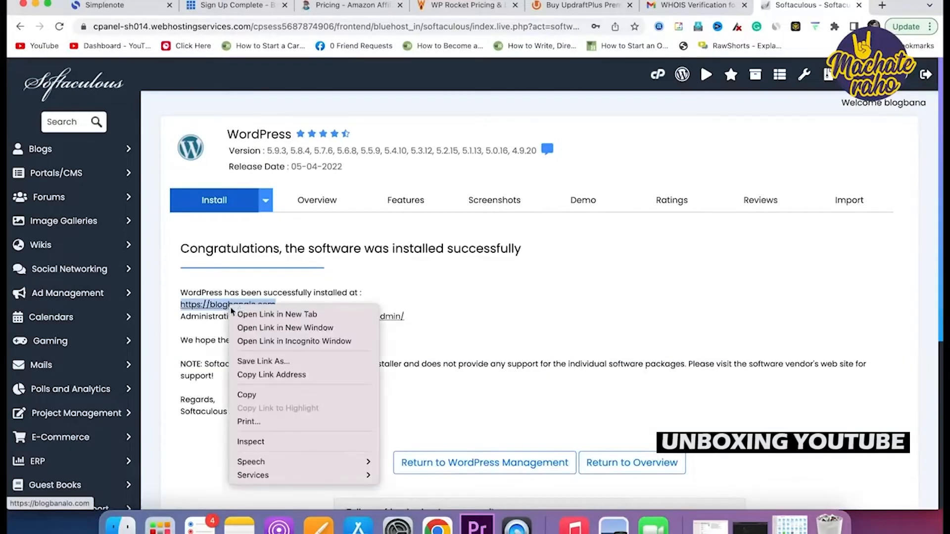
pyautogui.click(259, 314)
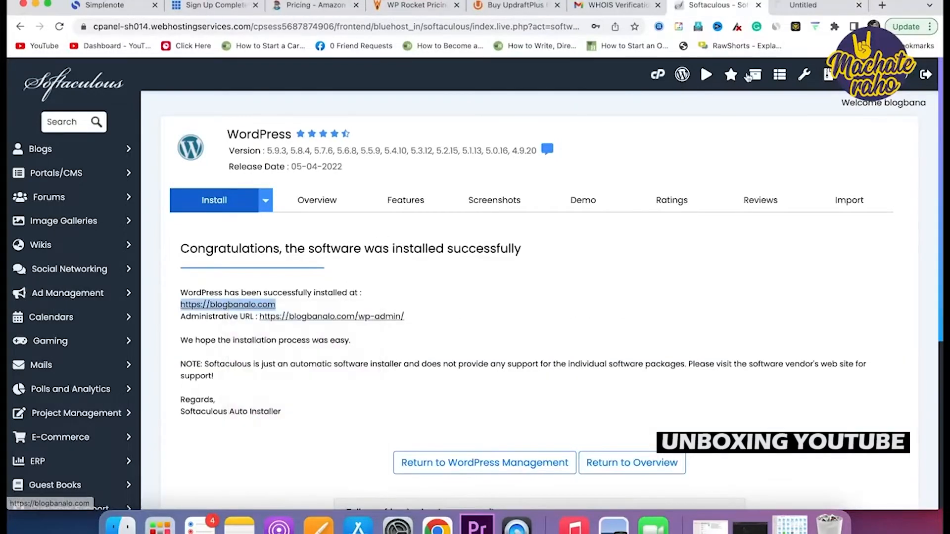
pyautogui.click(798, 12)
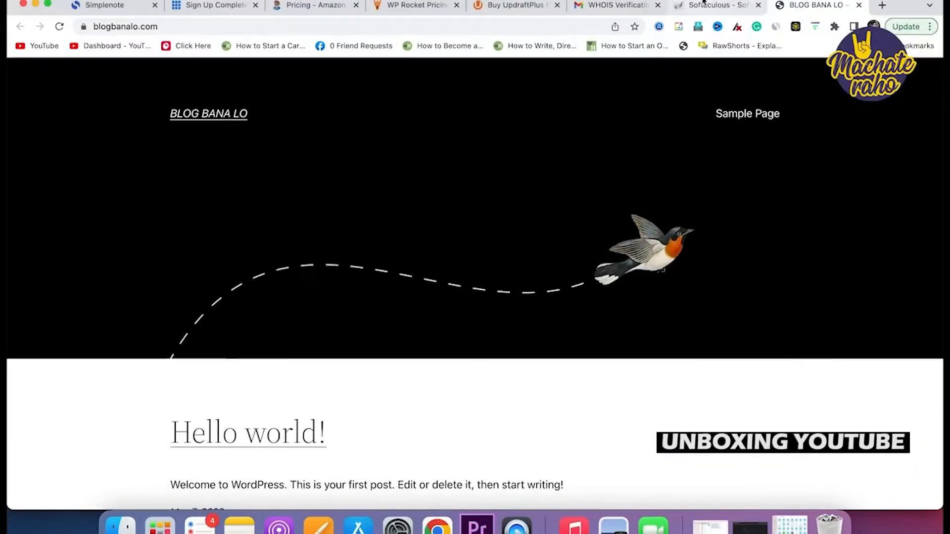
pyautogui.click(709, 11)
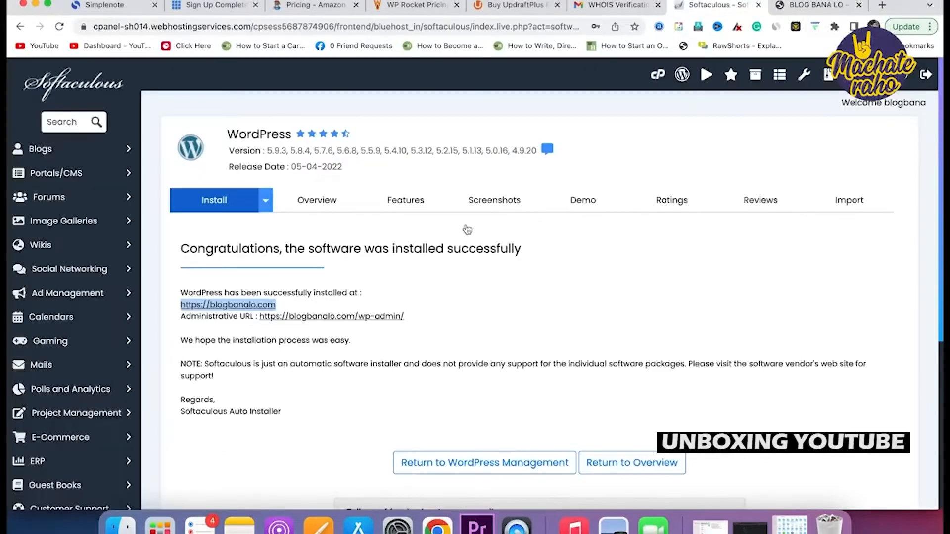
# Open the Administrative URL in a new tab to reach the WordPress admin dashboard.
pyautogui.rightClick(314, 318)
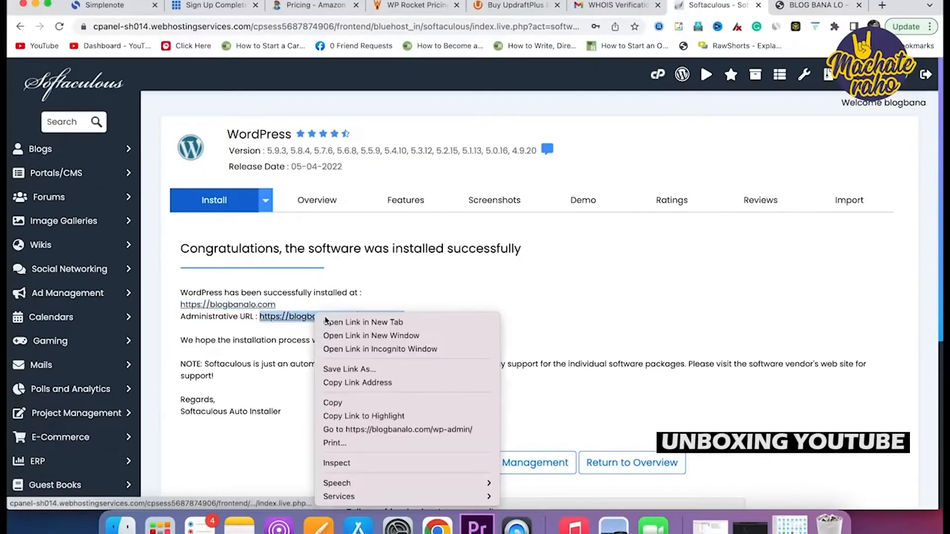
pyautogui.click(361, 322)
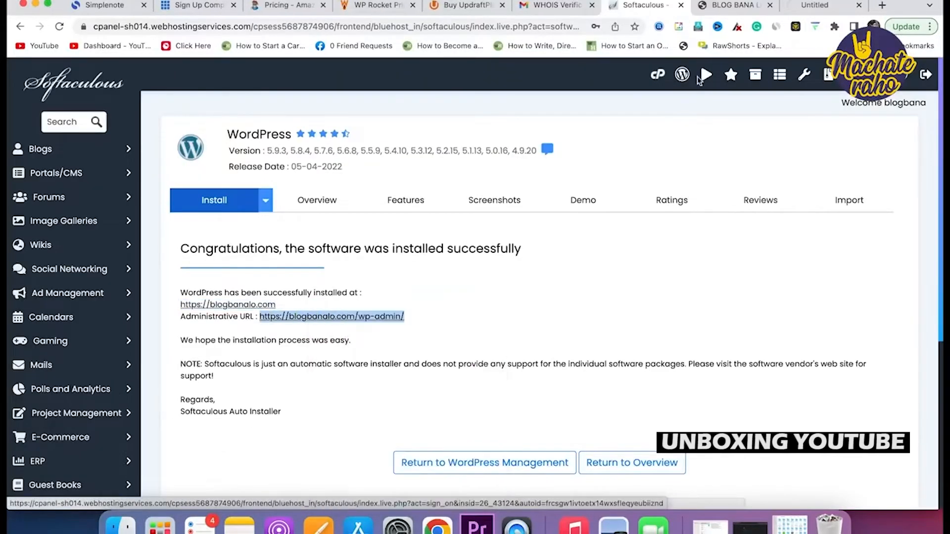
pyautogui.click(800, 8)
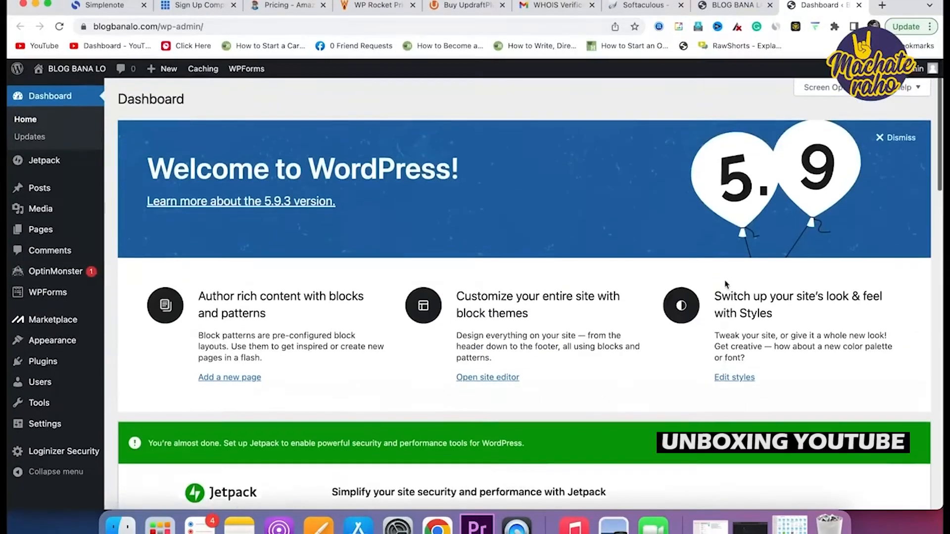
# Dismiss the Welcome to WordPress panel and look over the dashboard.
pyautogui.click(890, 133)
pyautogui.scroll(-5, 573, 292)
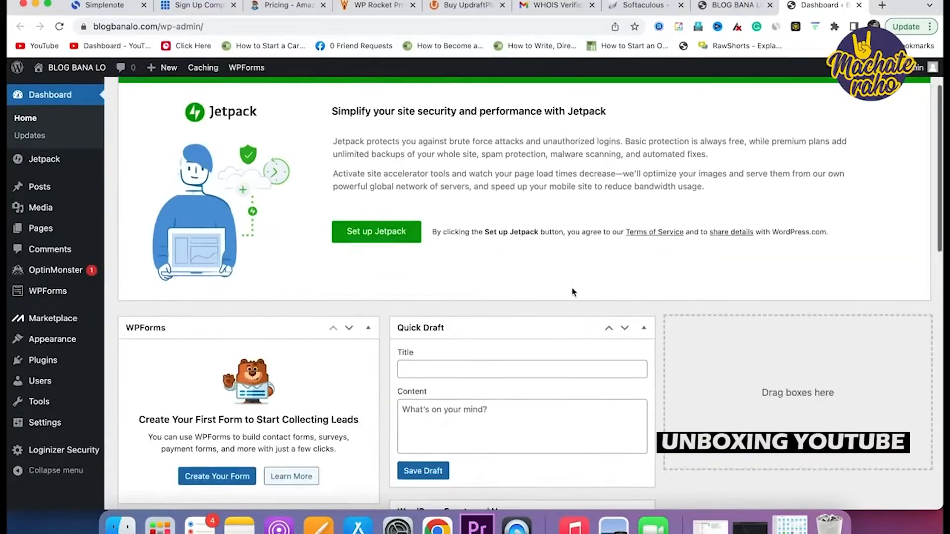
pyautogui.scroll(-10, 572, 291)
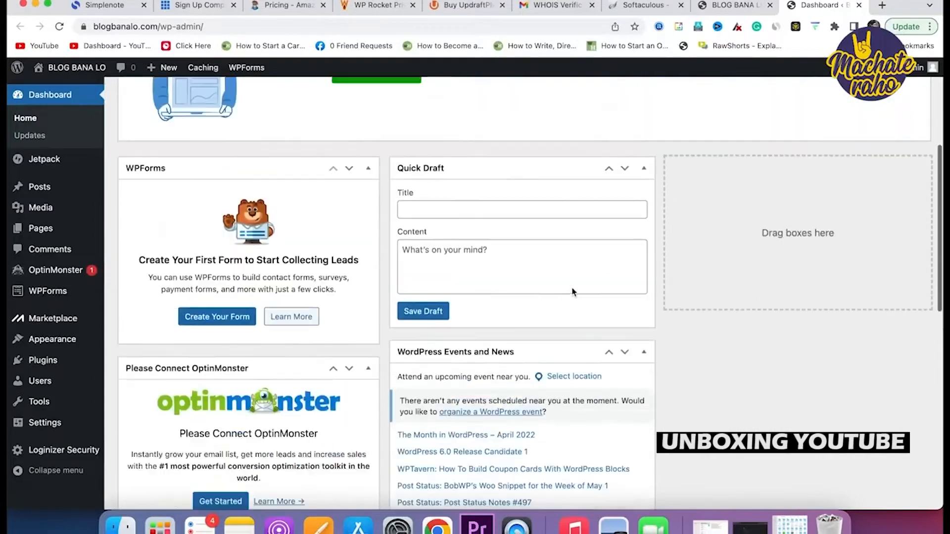
pyautogui.scroll(13, 572, 289)
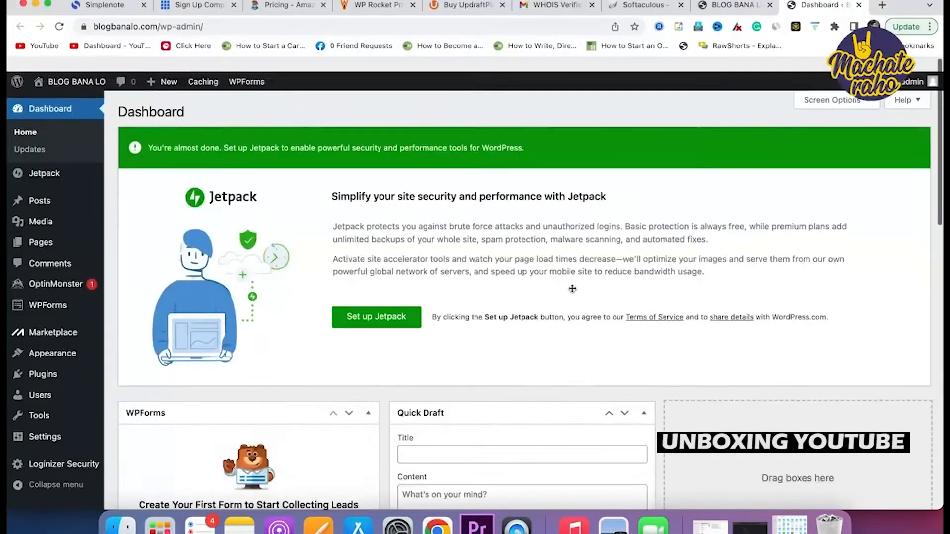
# Open the Plugins page, then bring up the Simplenote checklist of next steps.
pyautogui.scroll(-5, 445, 332)
pyautogui.scroll(5, 444, 333)
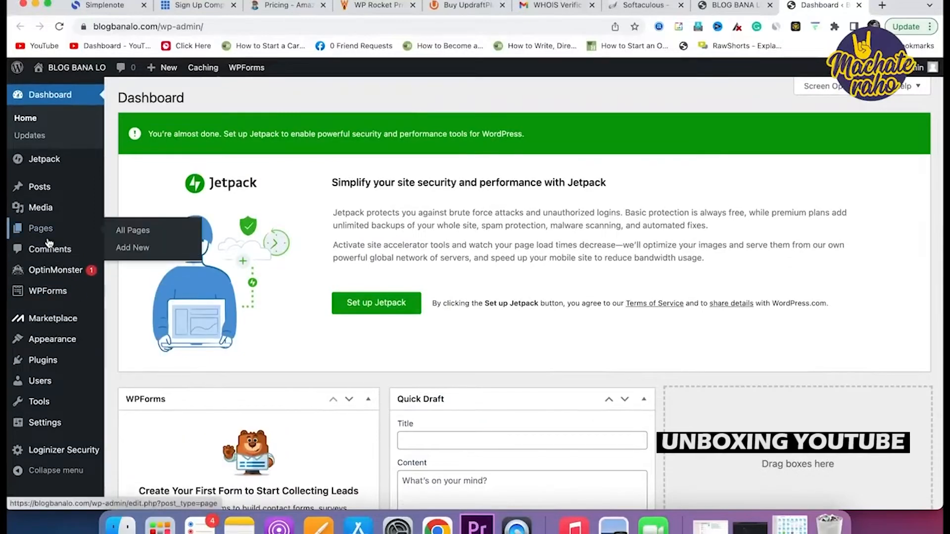
pyautogui.click(37, 361)
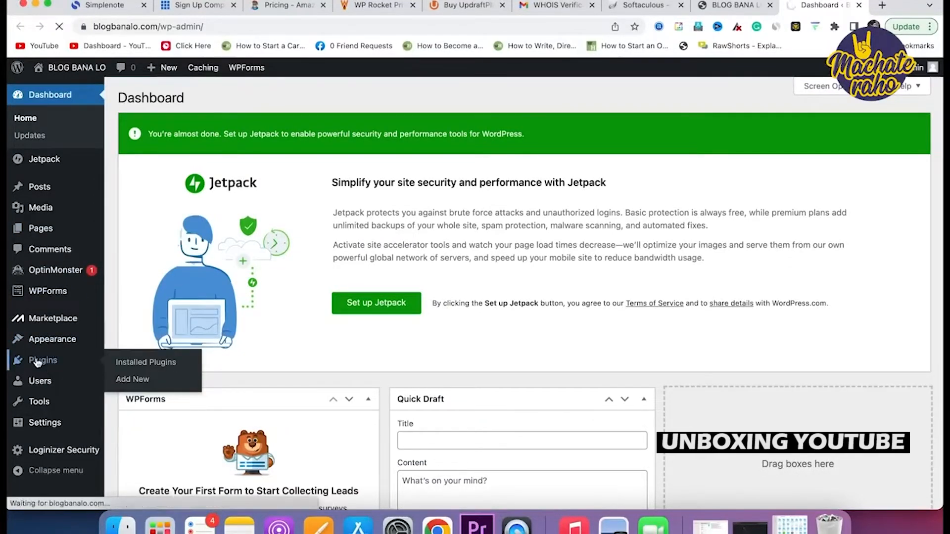
pyautogui.click(105, 11)
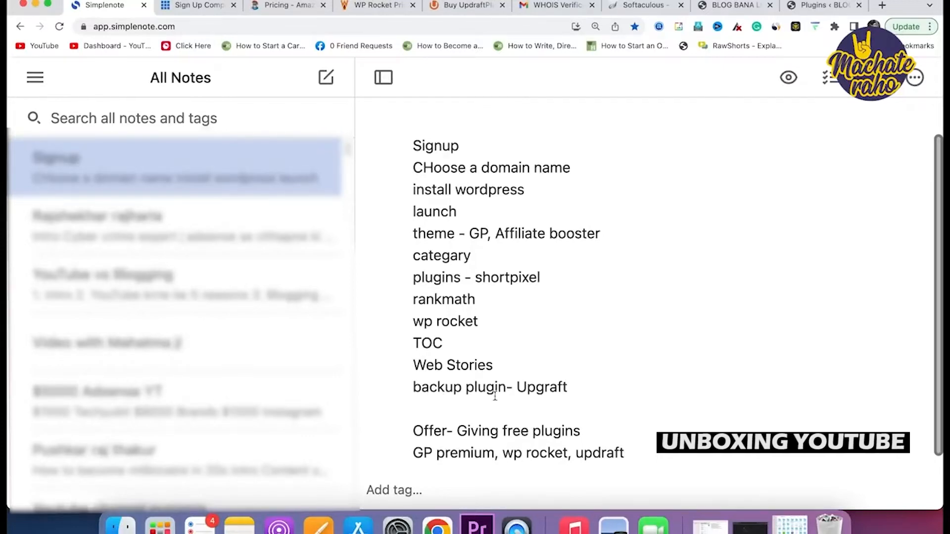
# Correct 'Upgraft' to 'Updraft' in the note's backup plugin line and review the note.
pyautogui.click(543, 389)
pyautogui.press('BackSpace')
pyautogui.write('d')
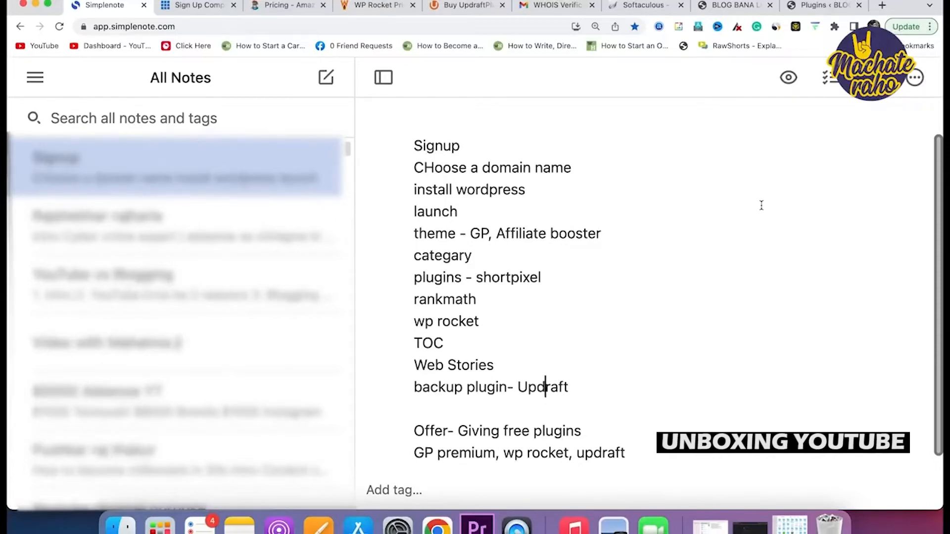
pyautogui.scroll(-1, 610, 384)
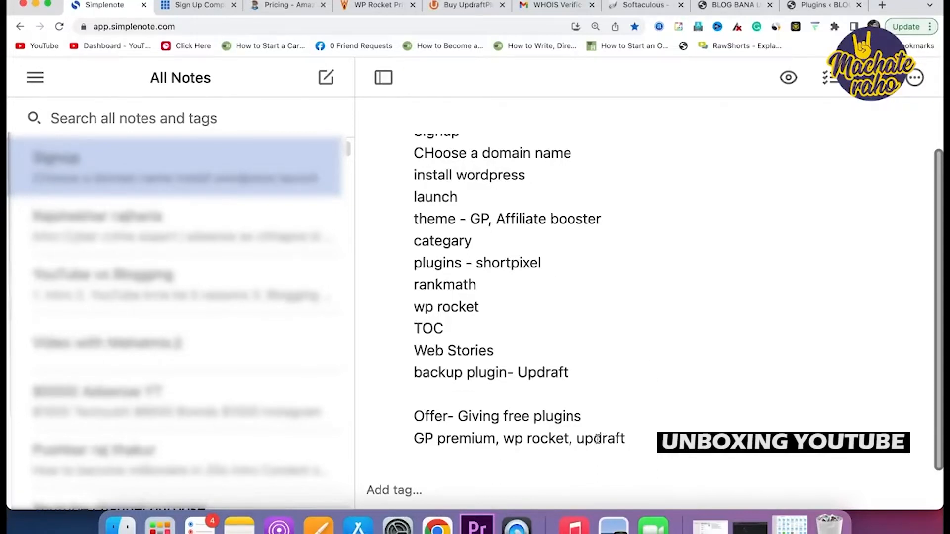
pyautogui.scroll(1, 591, 445)
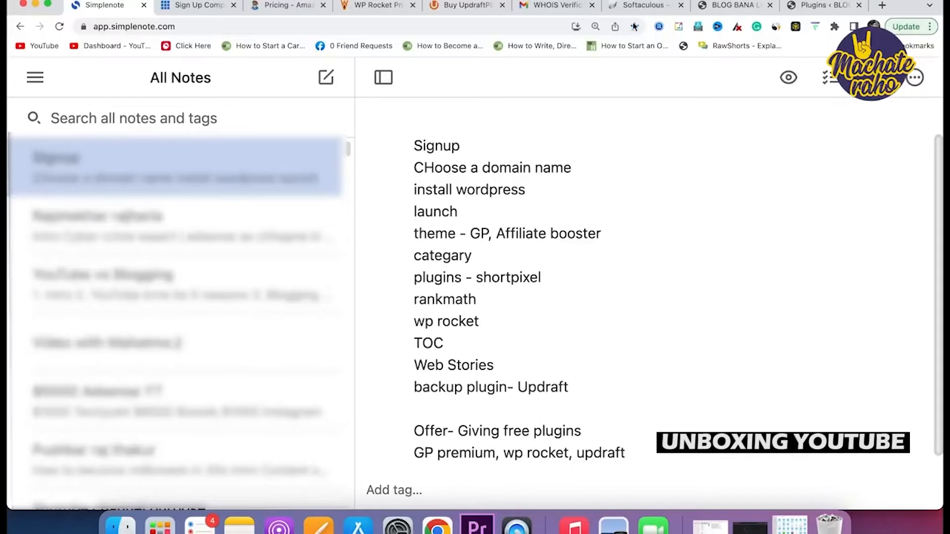
# Go to Plugins > Add New and search the plugin directory for 'short pixel'.
pyautogui.click(734, 4)
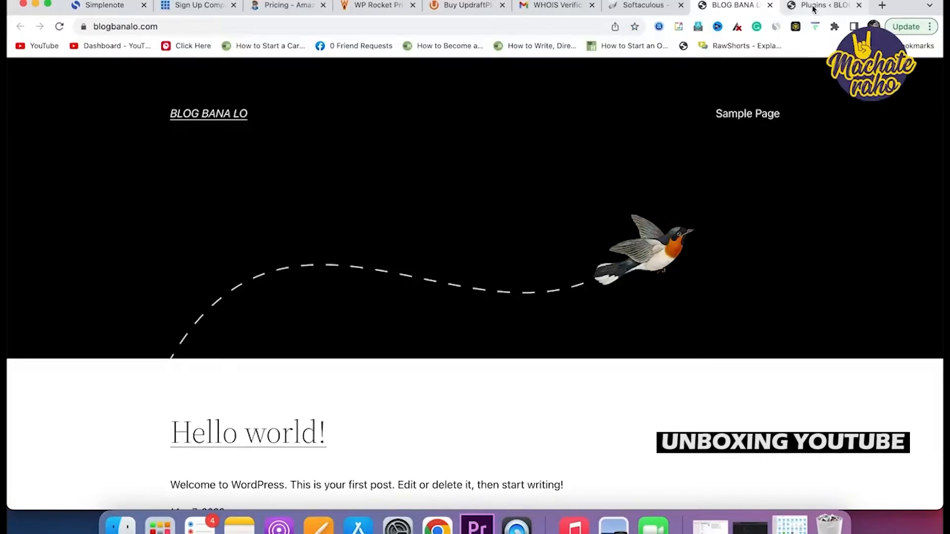
pyautogui.click(816, 6)
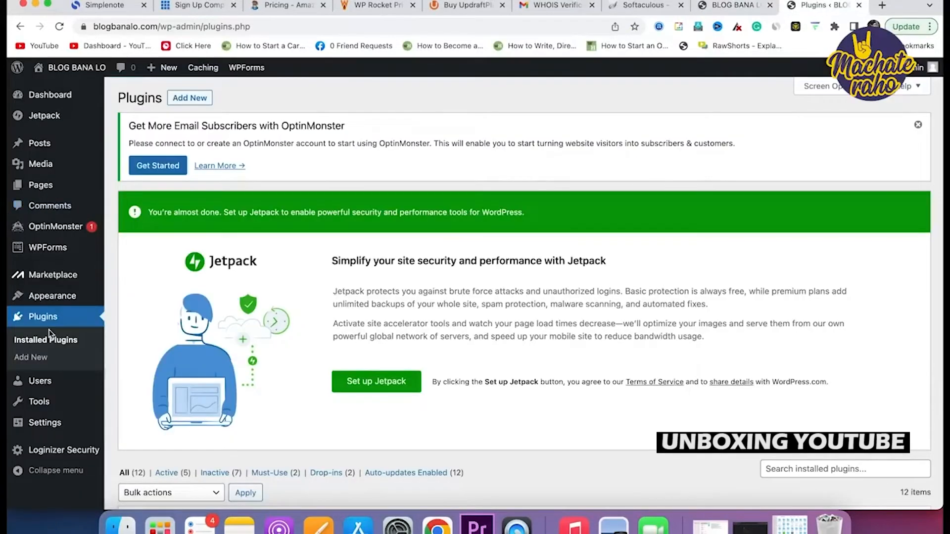
pyautogui.click(180, 98)
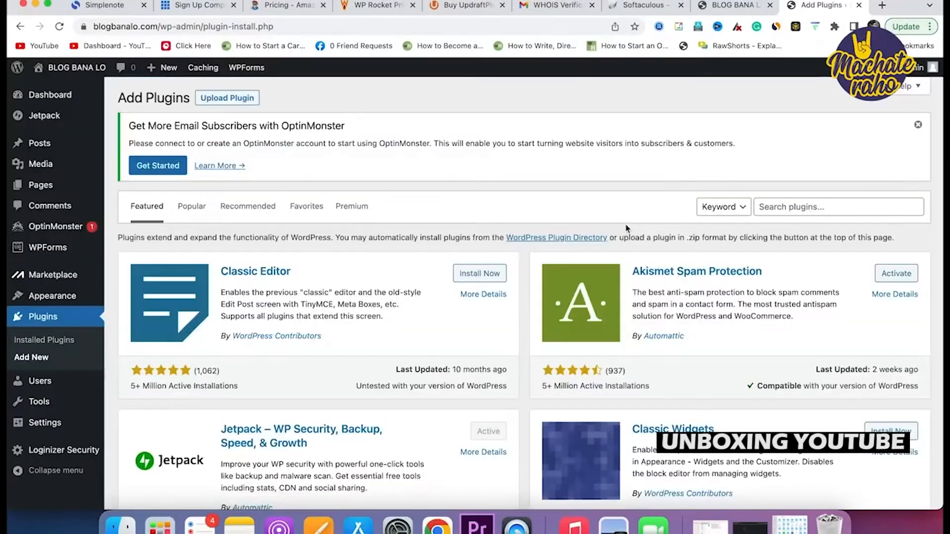
pyautogui.scroll(-5, 669, 277)
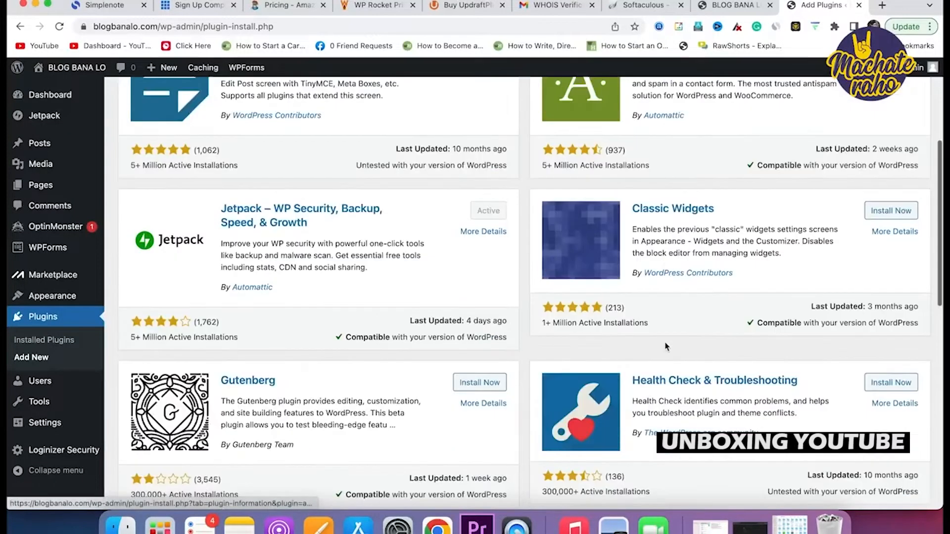
pyautogui.scroll(-8, 665, 347)
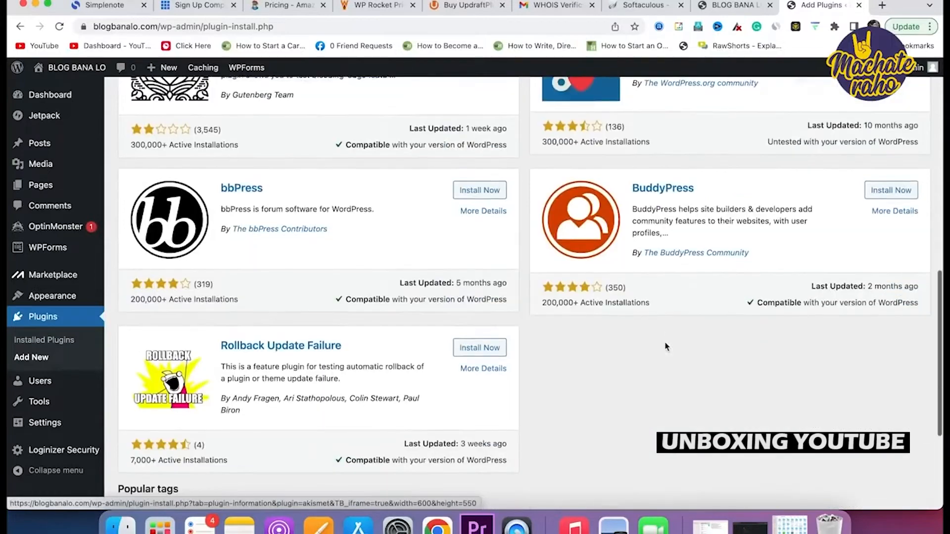
pyautogui.scroll(15, 666, 346)
pyautogui.click(799, 208)
pyautogui.write('short pixel')
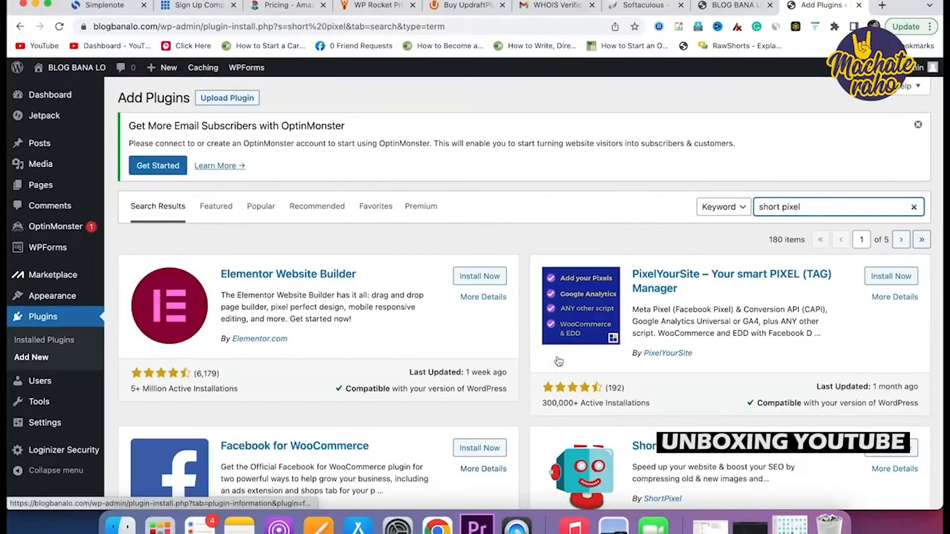
# Install and activate ShortPixel Image Optimizer, then select its API Key field.
pyautogui.scroll(-3, 559, 361)
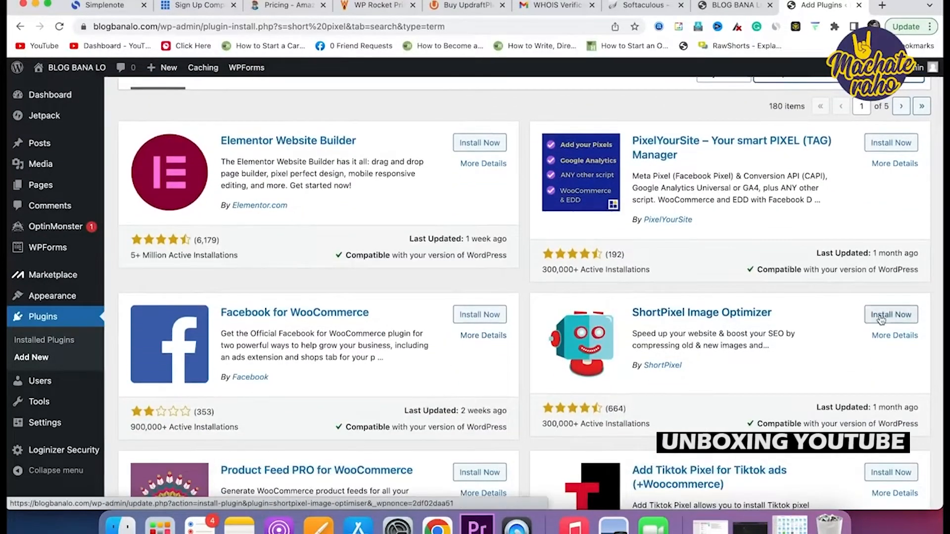
pyautogui.click(880, 317)
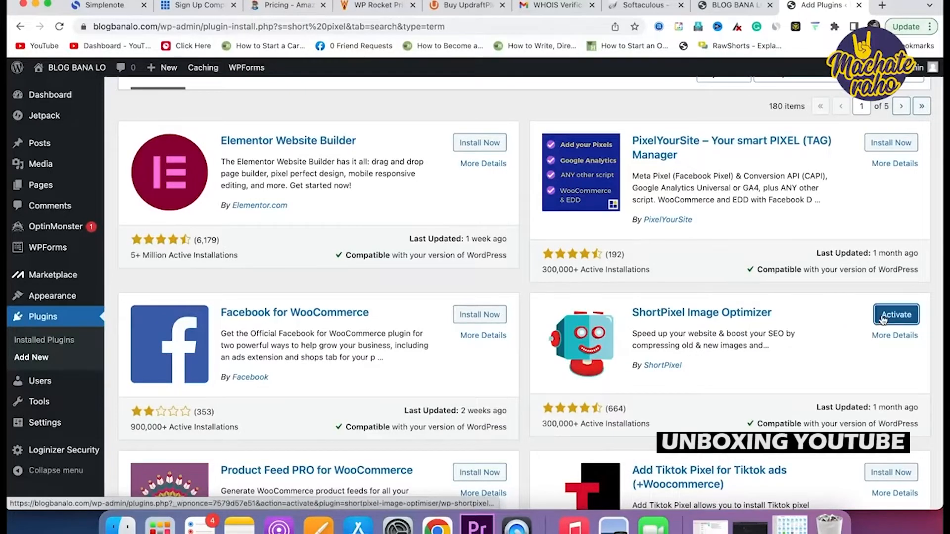
pyautogui.click(893, 320)
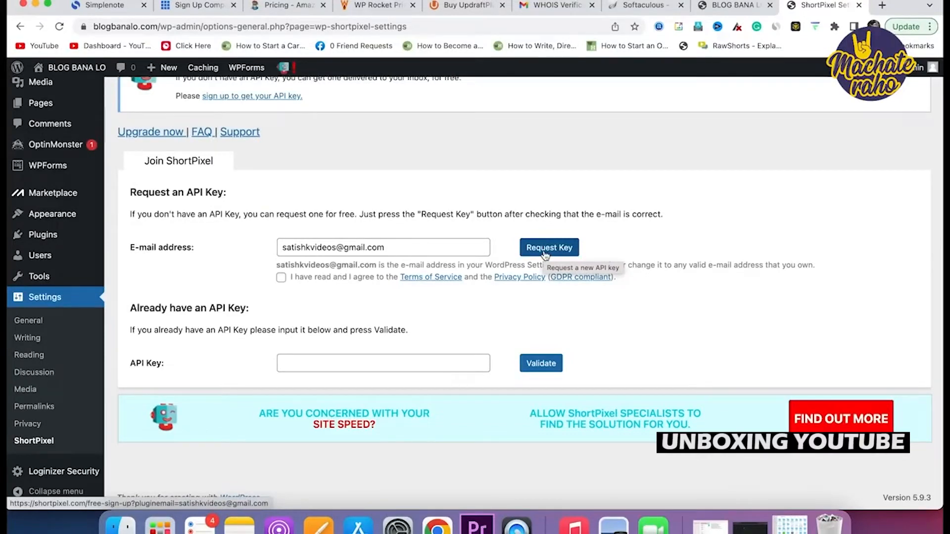
pyautogui.click(360, 365)
pyautogui.scroll(3, 347, 297)
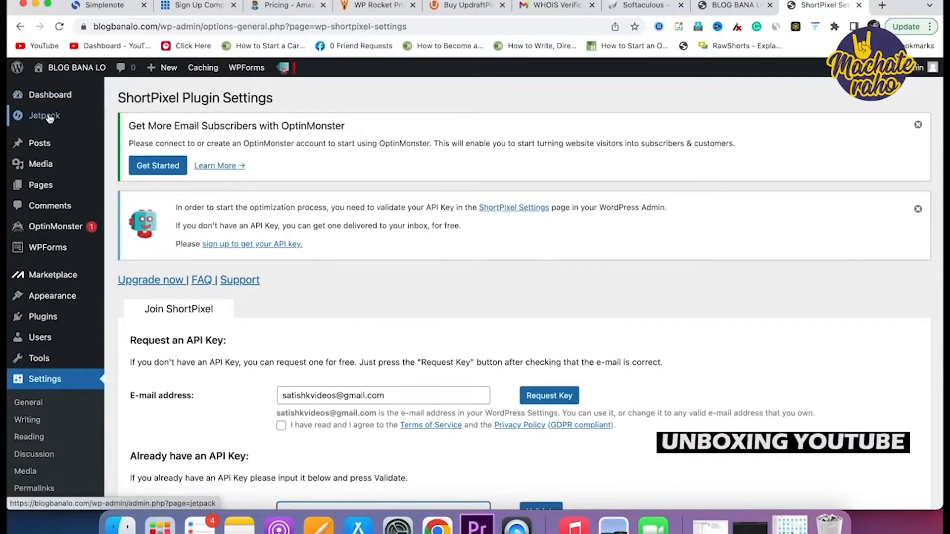
# Look at Jetpack and the new-post editor, ending on All Posts showing only 'Hello world!'.
pyautogui.click(45, 144)
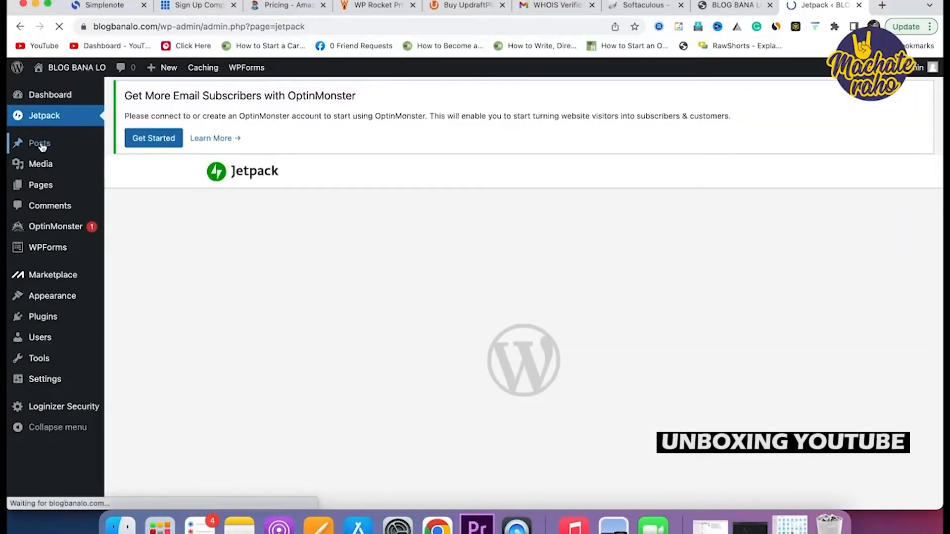
pyautogui.moveTo(44, 145)
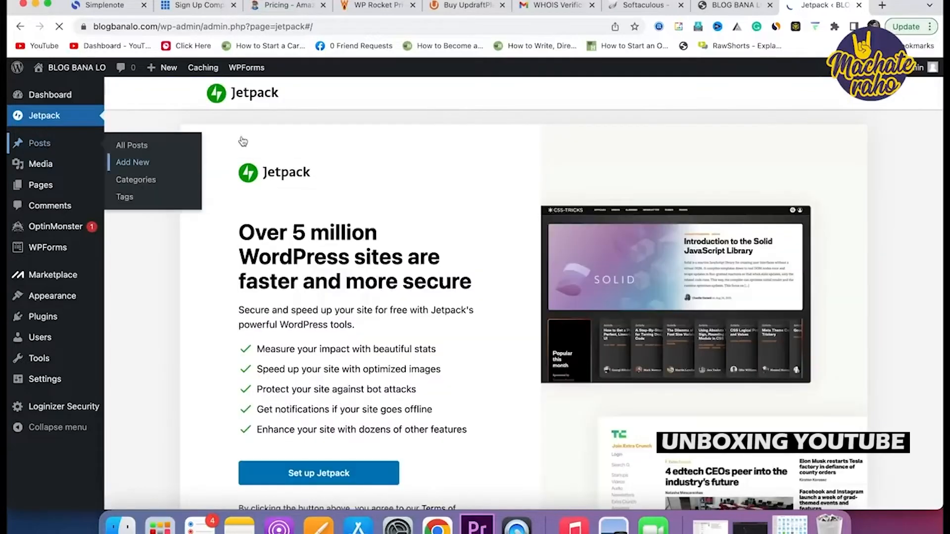
pyautogui.click(124, 156)
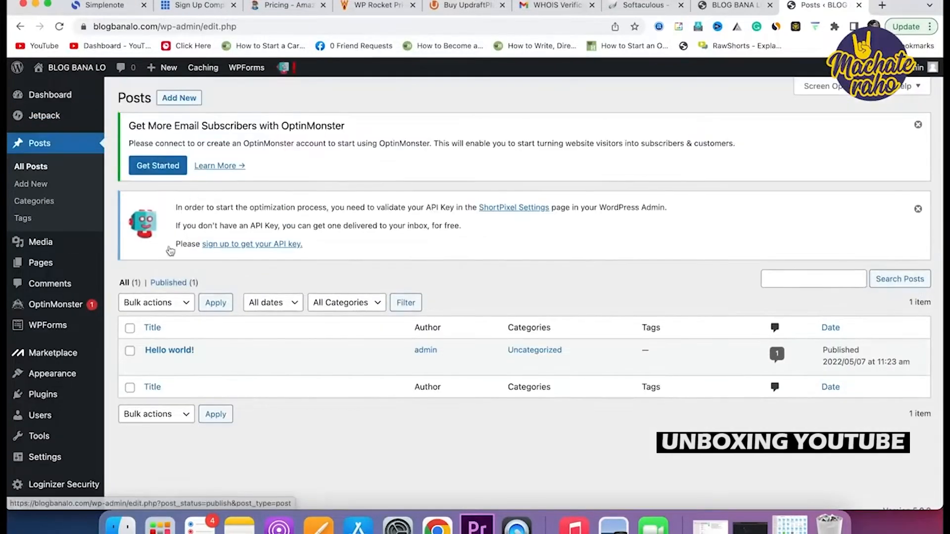
pyautogui.click(184, 98)
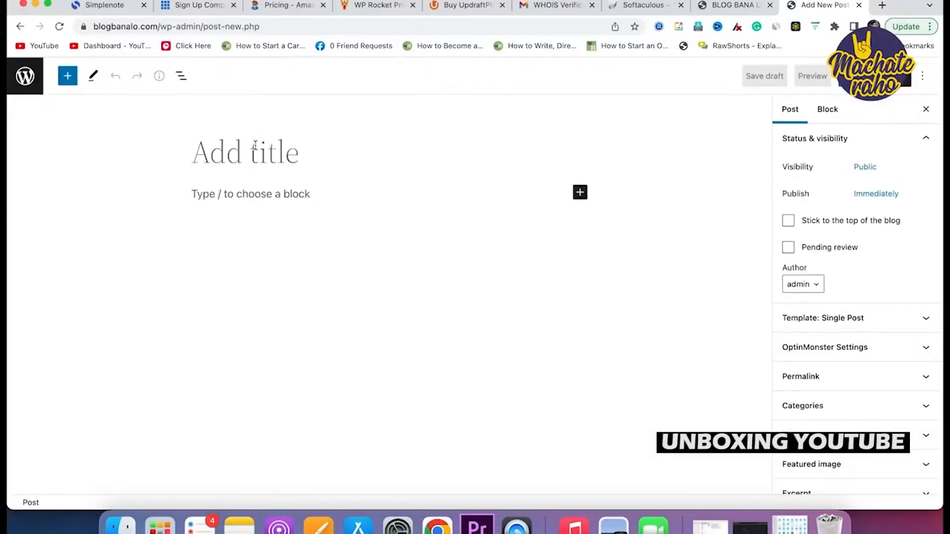
pyautogui.click(288, 158)
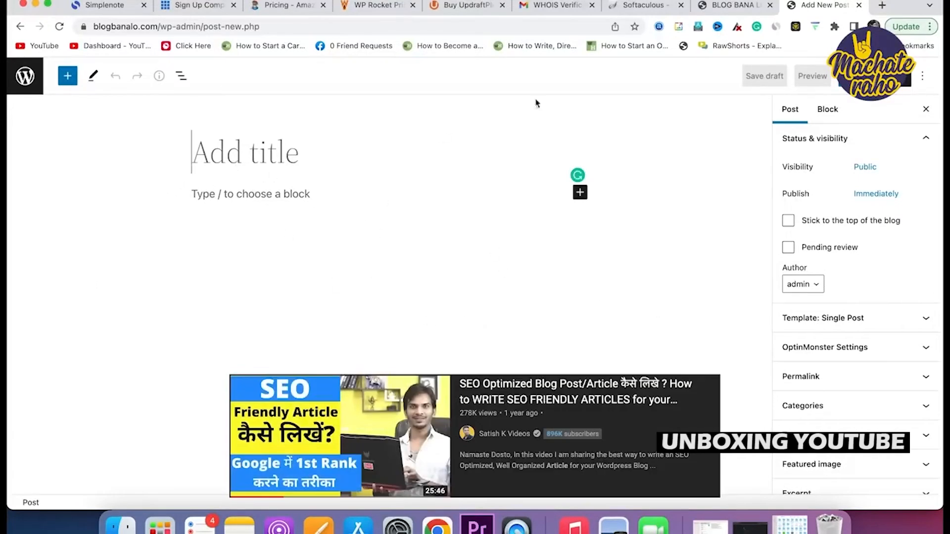
pyautogui.click(20, 27)
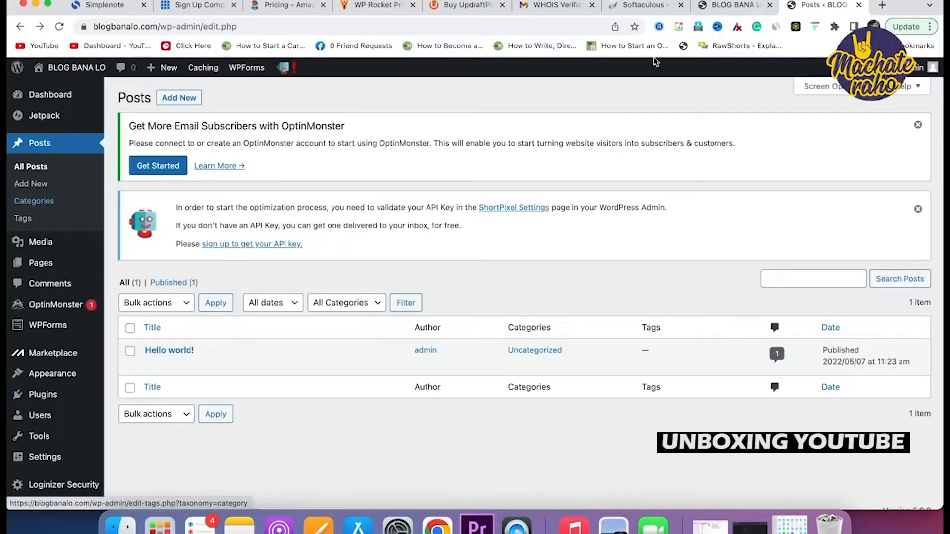
# Load the satishkushwaha.com reference blog in a new tab, then return to WordPress.
pyautogui.doubleClick(882, 5)
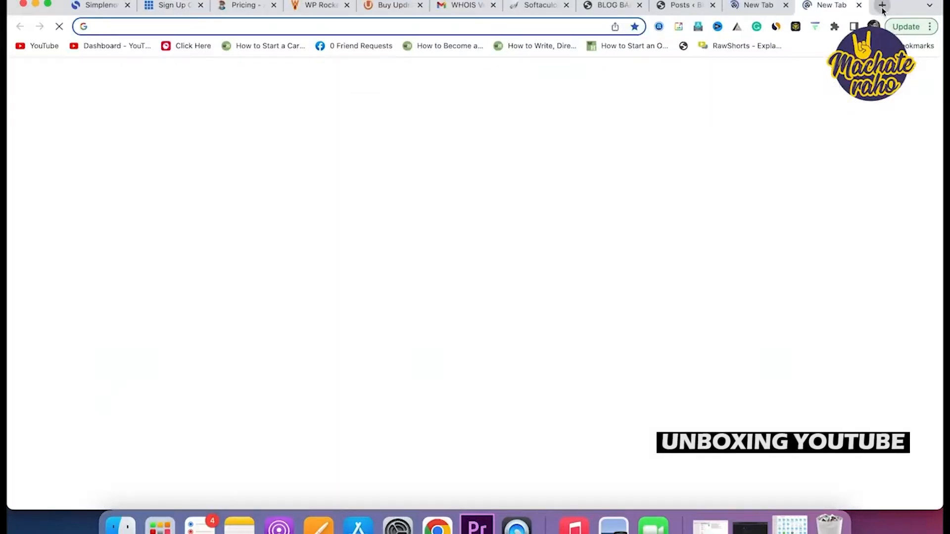
pyautogui.write('satishkushwaha.com')
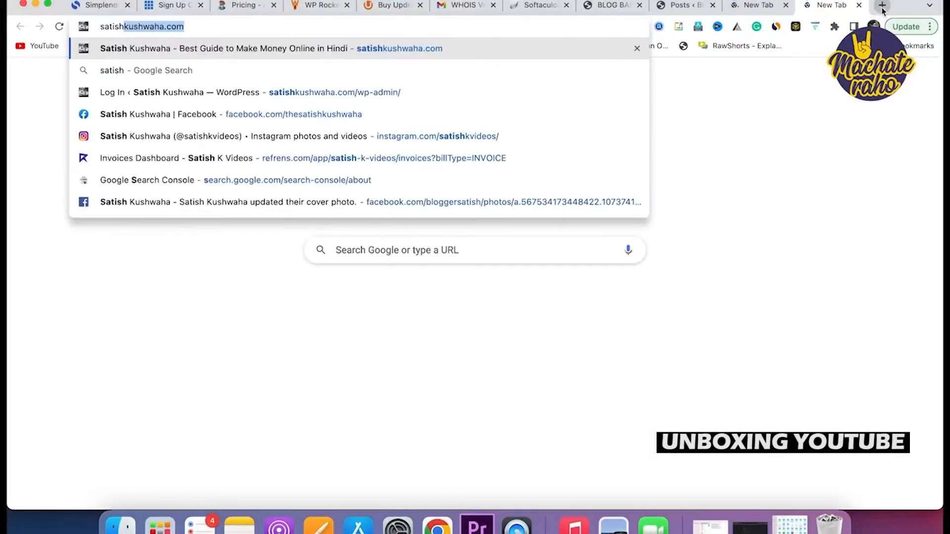
pyautogui.press('Return')
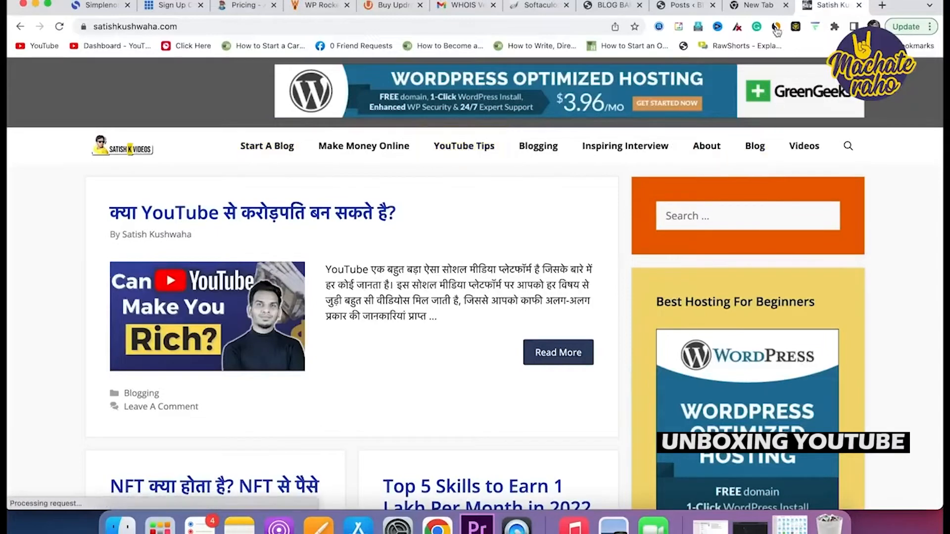
pyautogui.click(694, 6)
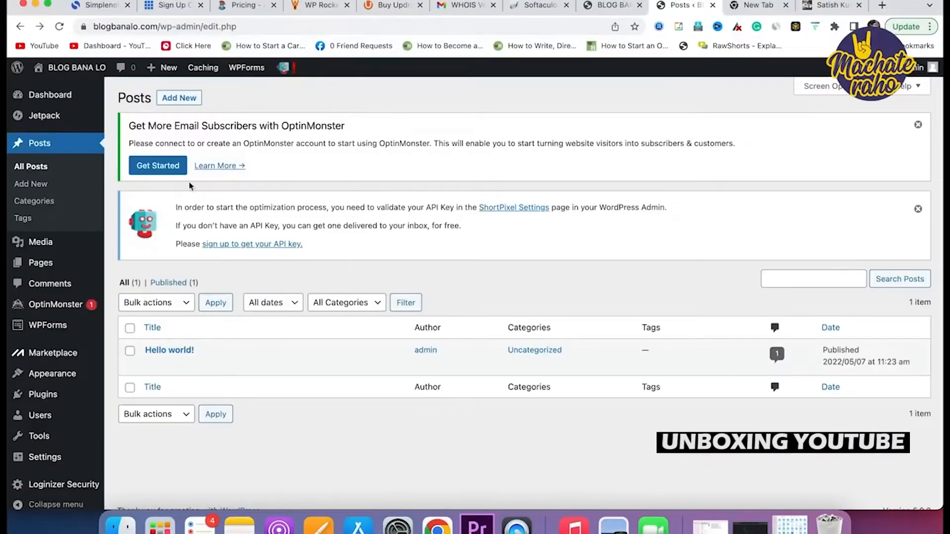
# Create a post category named 'Hosting' on the Posts > Categories page.
pyautogui.click(33, 201)
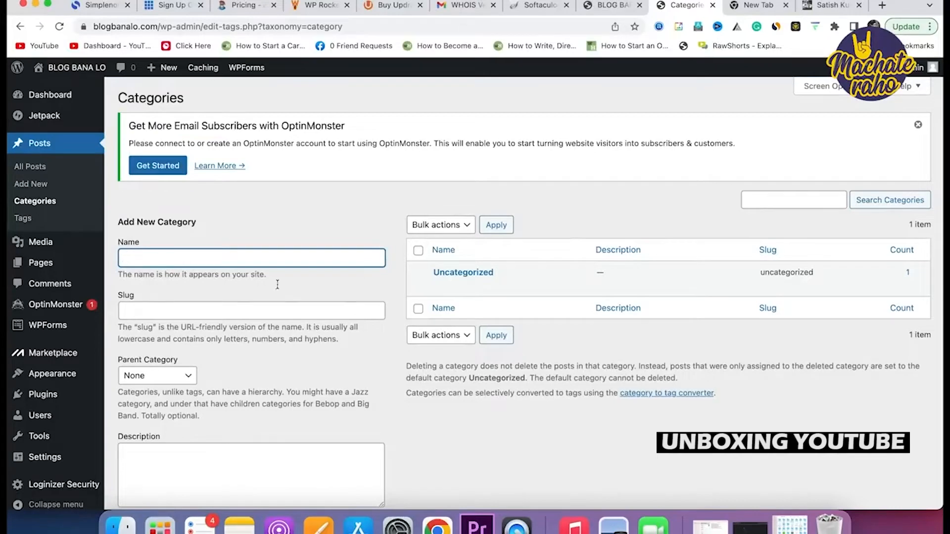
pyautogui.scroll(-2, 229, 259)
pyautogui.click(235, 200)
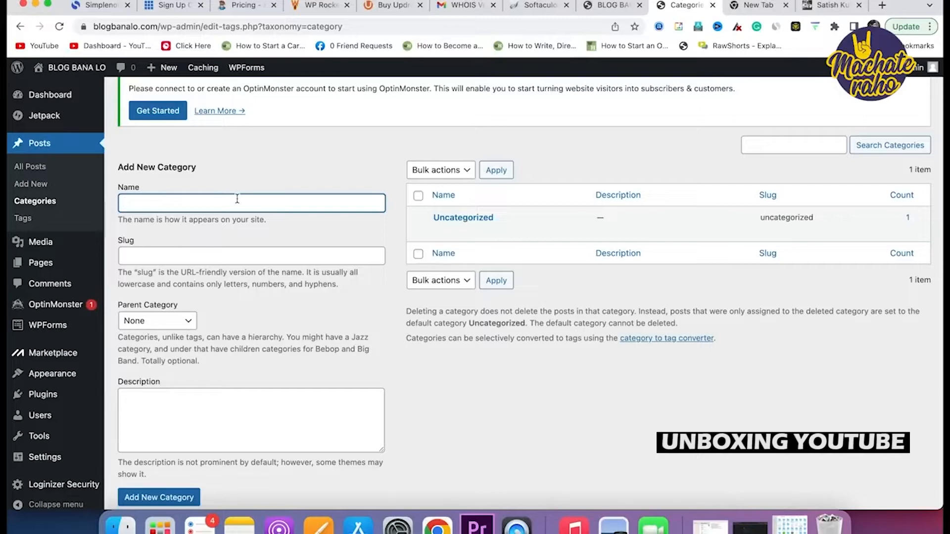
pyautogui.write('Hosting')
pyautogui.click(183, 498)
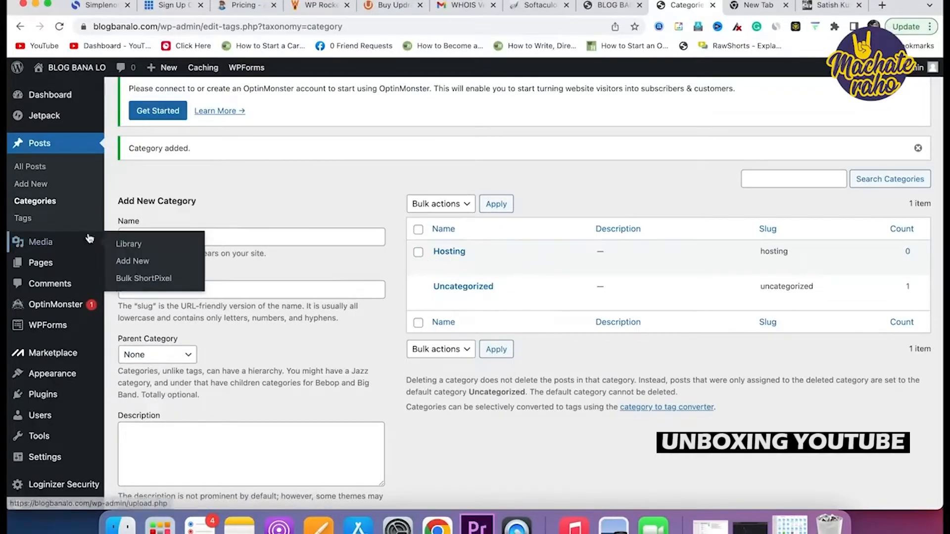
pyautogui.click(45, 265)
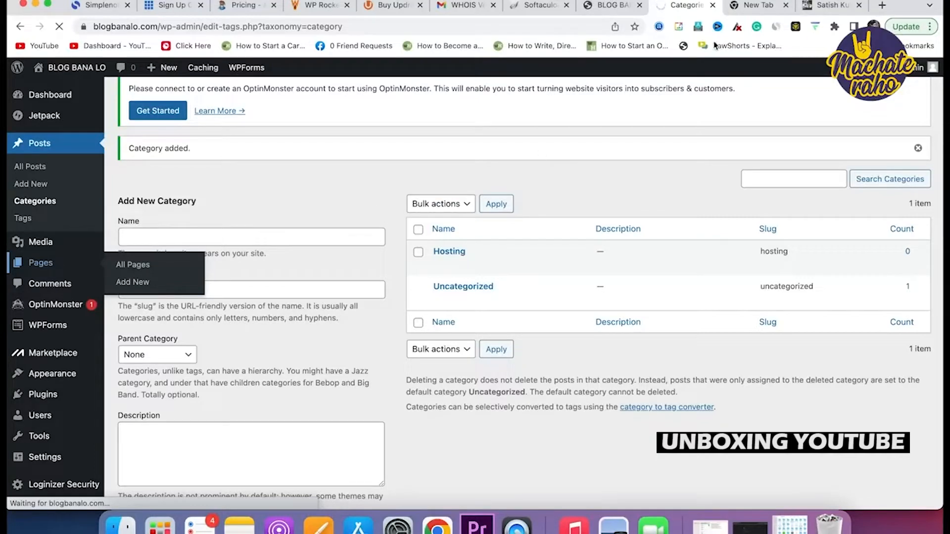
# Skim the satishkushwaha.com reference blog, then open Pages > All Pages in WordPress.
pyautogui.click(822, 11)
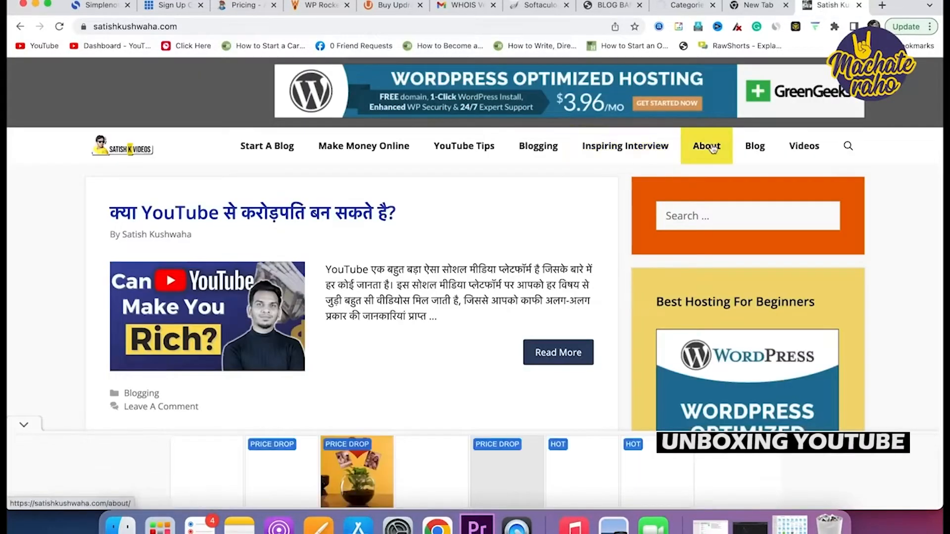
pyautogui.scroll(-1, 805, 164)
pyautogui.scroll(-15, 770, 316)
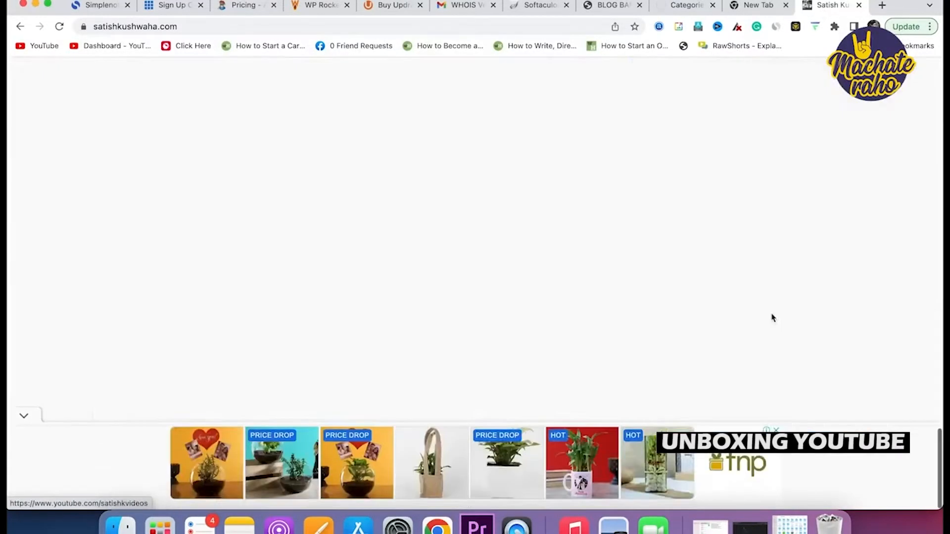
pyautogui.scroll(3, 484, 342)
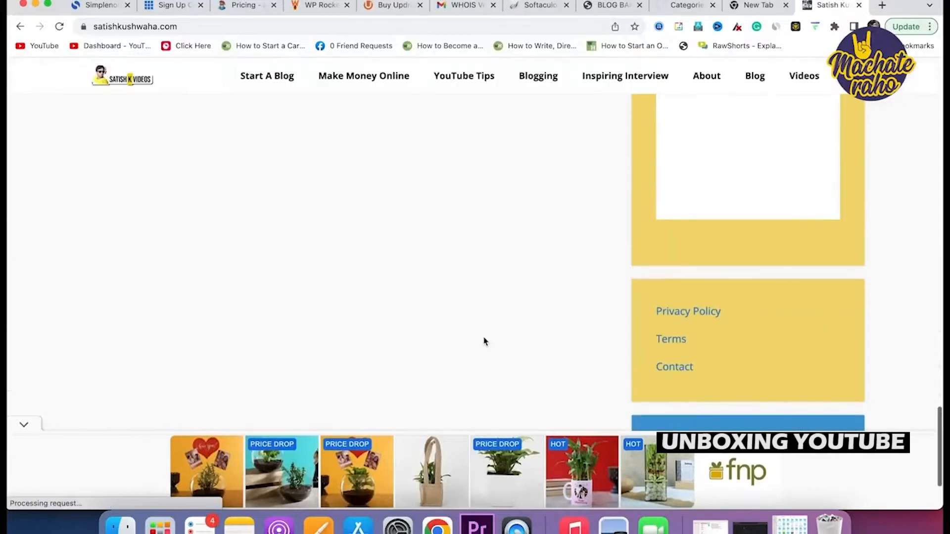
pyautogui.click(693, 7)
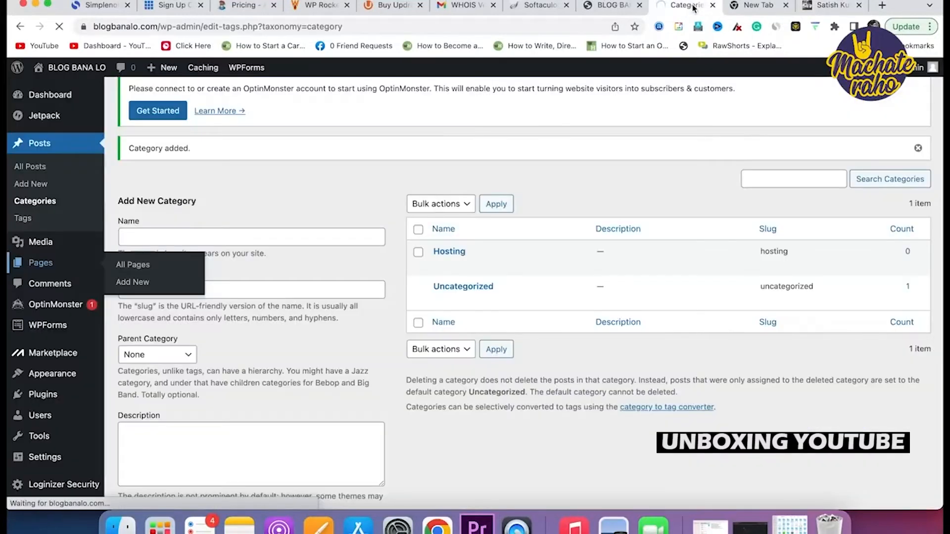
pyautogui.click(133, 266)
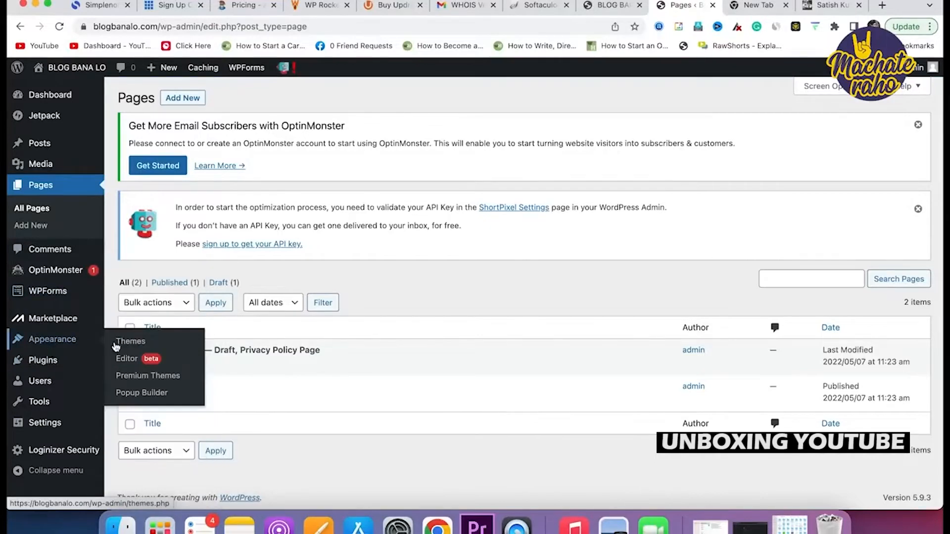
# Go to Appearance > Themes > Add New and search for 'generate press'.
pyautogui.click(127, 358)
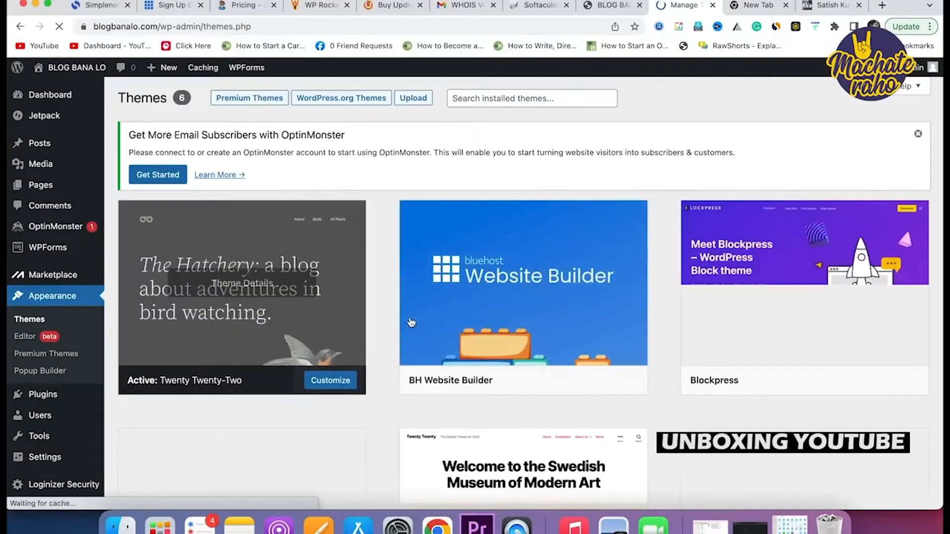
pyautogui.scroll(-8, 409, 326)
pyautogui.click(297, 334)
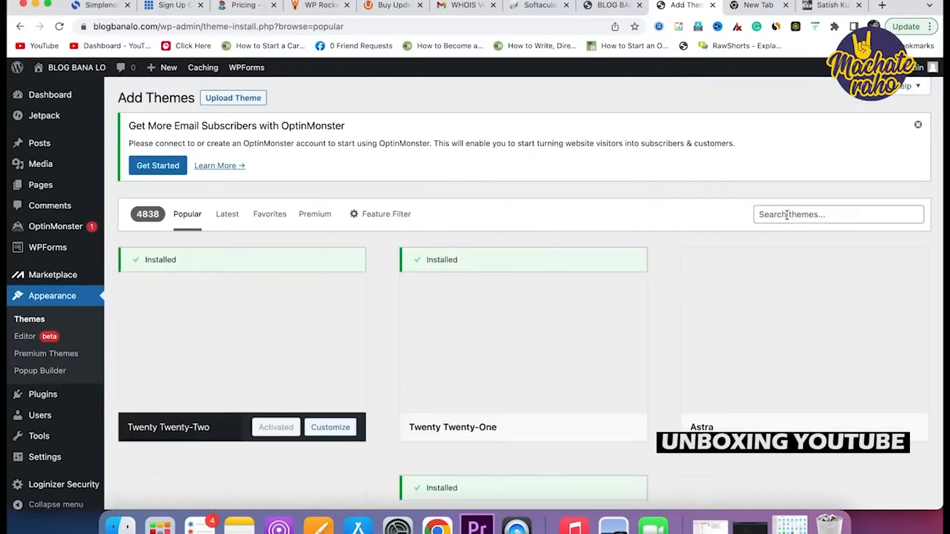
pyautogui.click(787, 215)
pyautogui.write('gene')
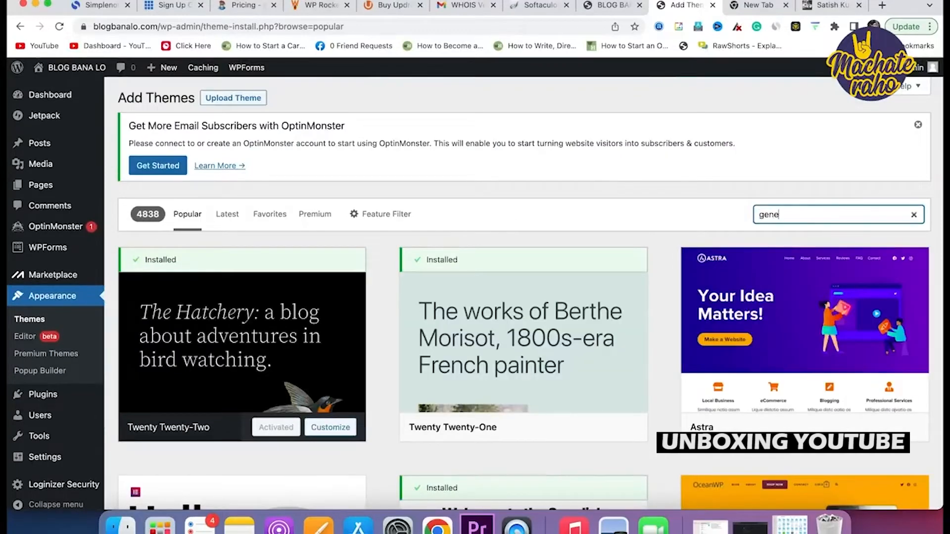
pyautogui.write('rate press')
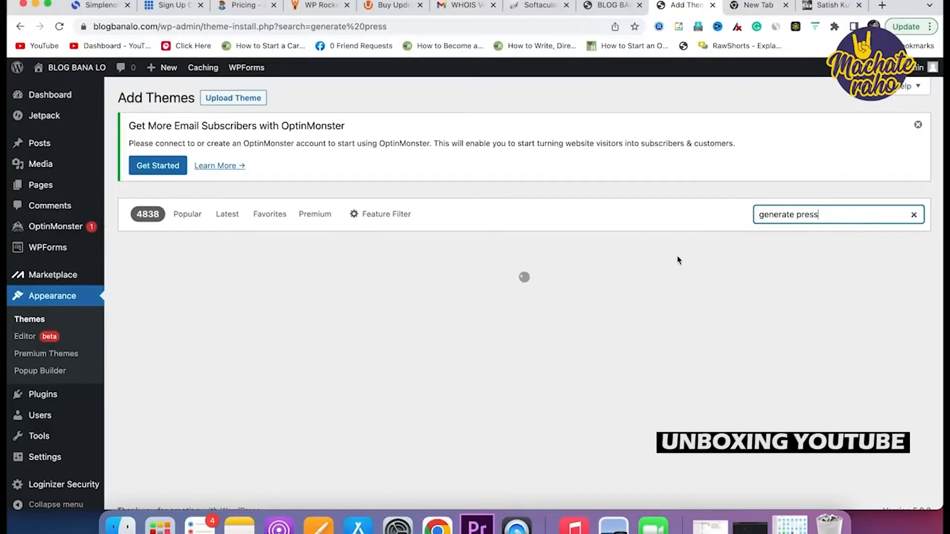
# Install and activate the GeneratePress theme, confirming it shows as Active.
pyautogui.moveTo(270, 355)
pyautogui.click(291, 429)
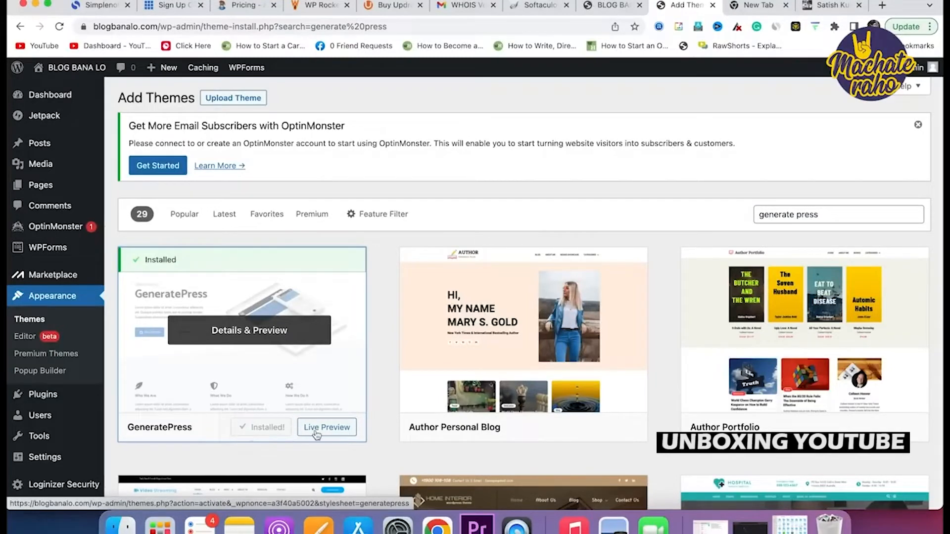
pyautogui.click(267, 430)
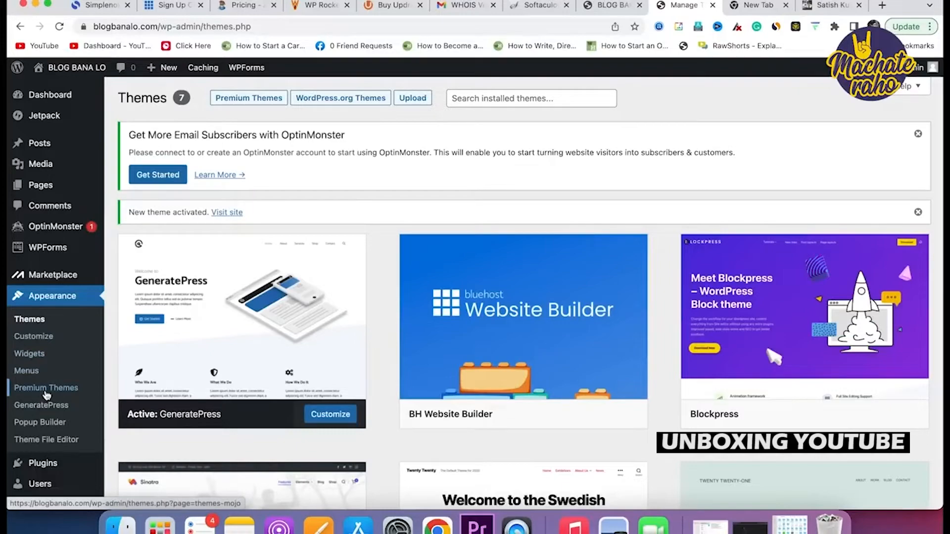
pyautogui.scroll(-5, 45, 394)
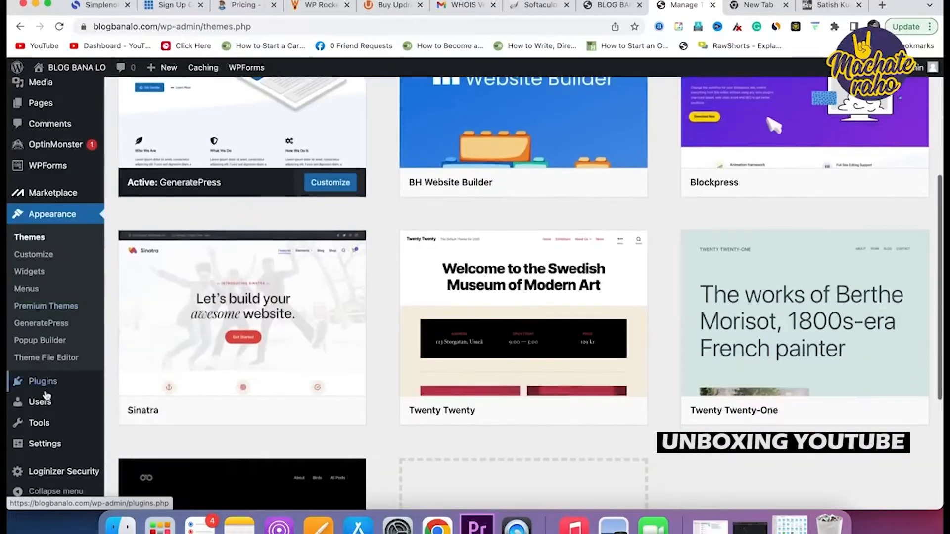
pyautogui.moveTo(46, 395)
pyautogui.scroll(5, 45, 396)
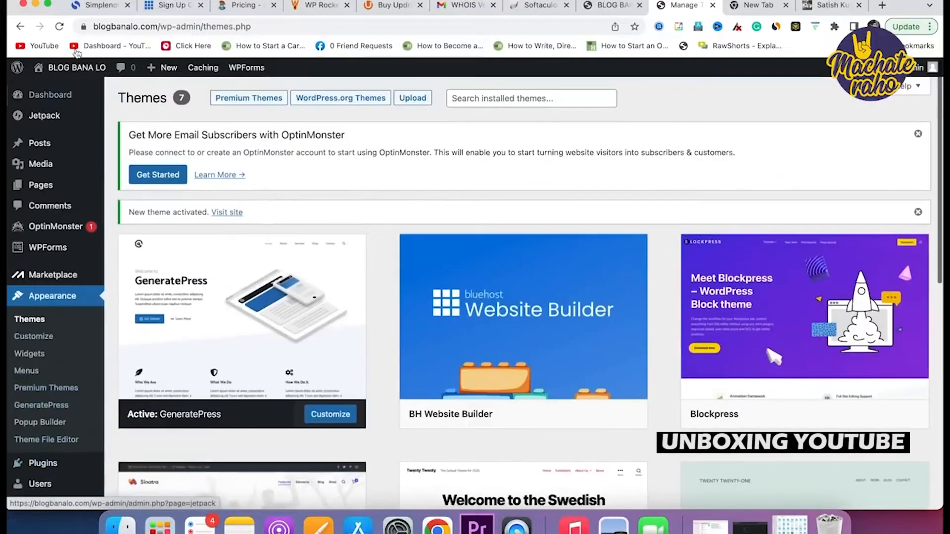
# Review the Simplenote checklist, then open Settings > Permalinks in WordPress.
pyautogui.click(90, 12)
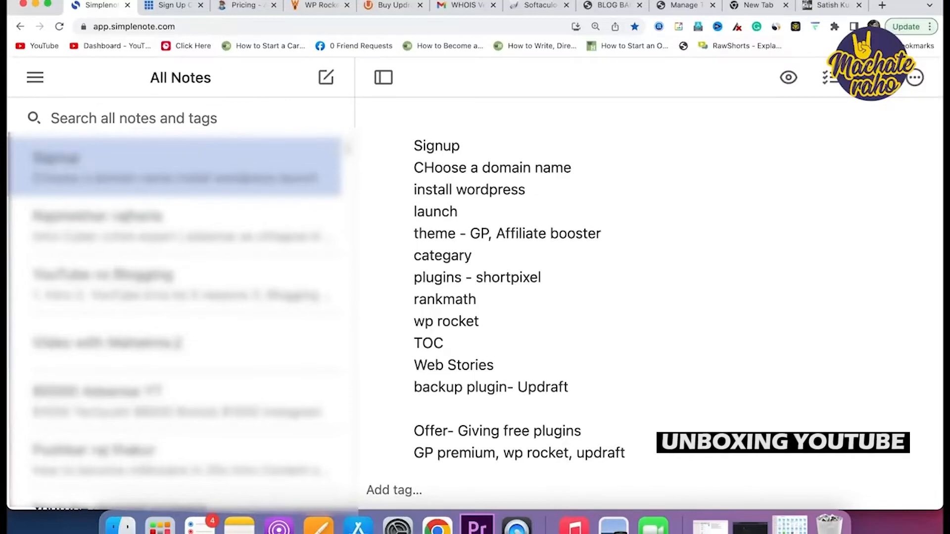
pyautogui.click(695, 13)
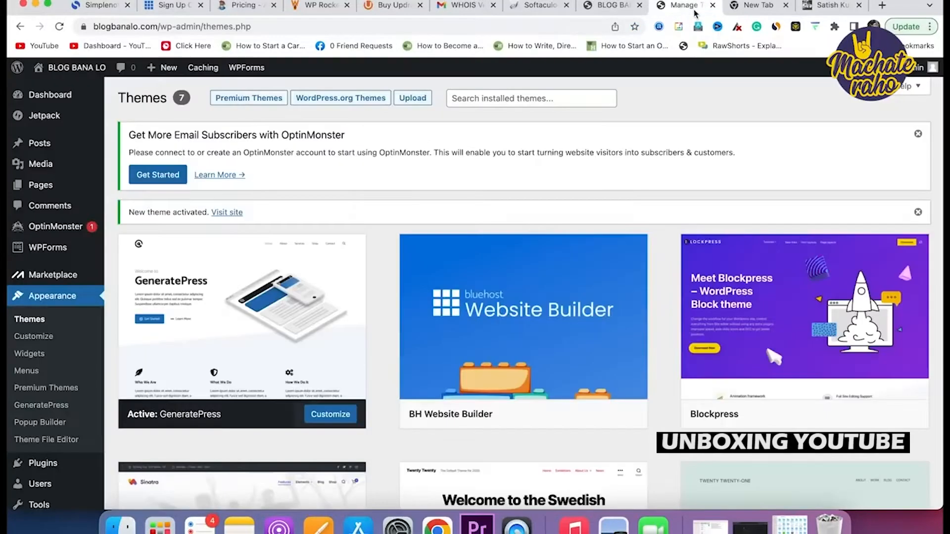
pyautogui.scroll(-2, 57, 405)
pyautogui.scroll(-3, 58, 405)
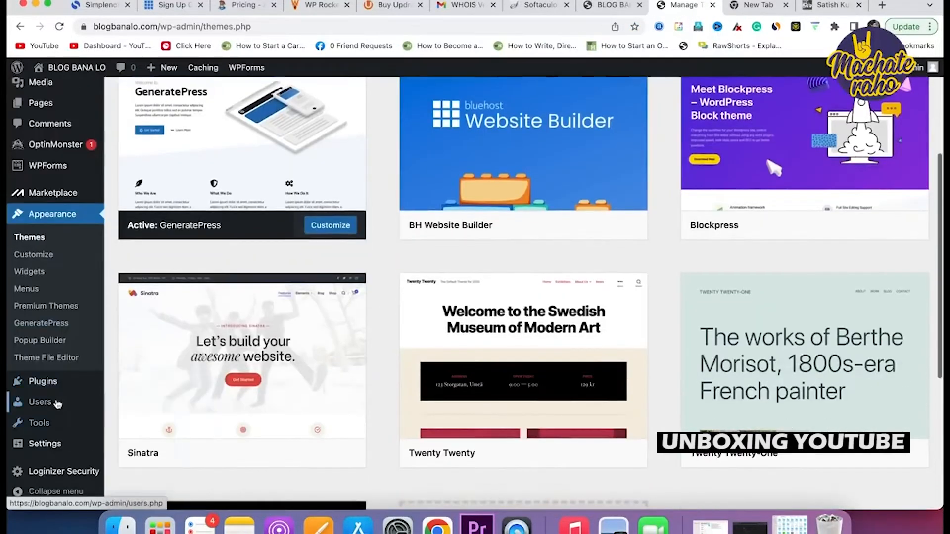
pyautogui.click(44, 444)
pyautogui.click(35, 407)
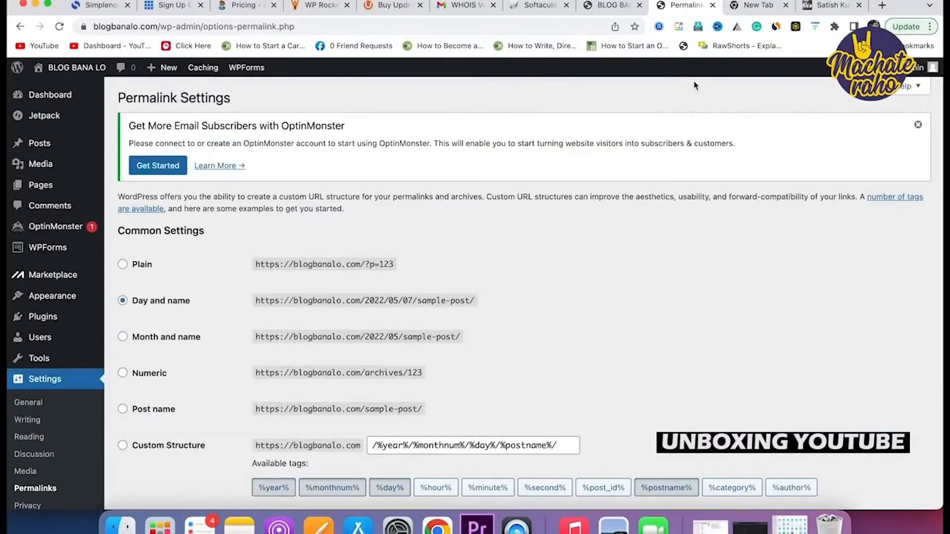
# Choose the Post name permalink structure and save the change.
pyautogui.scroll(-3, 494, 349)
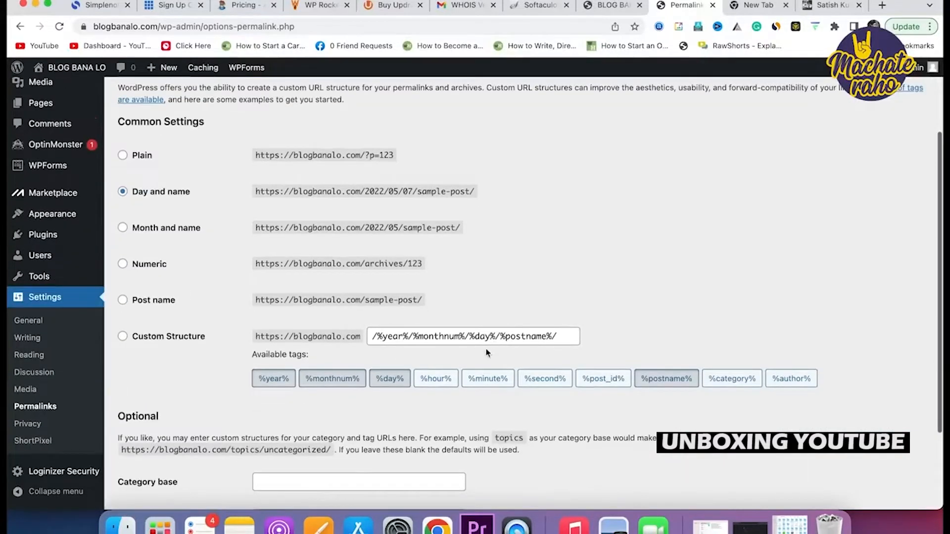
pyautogui.click(123, 301)
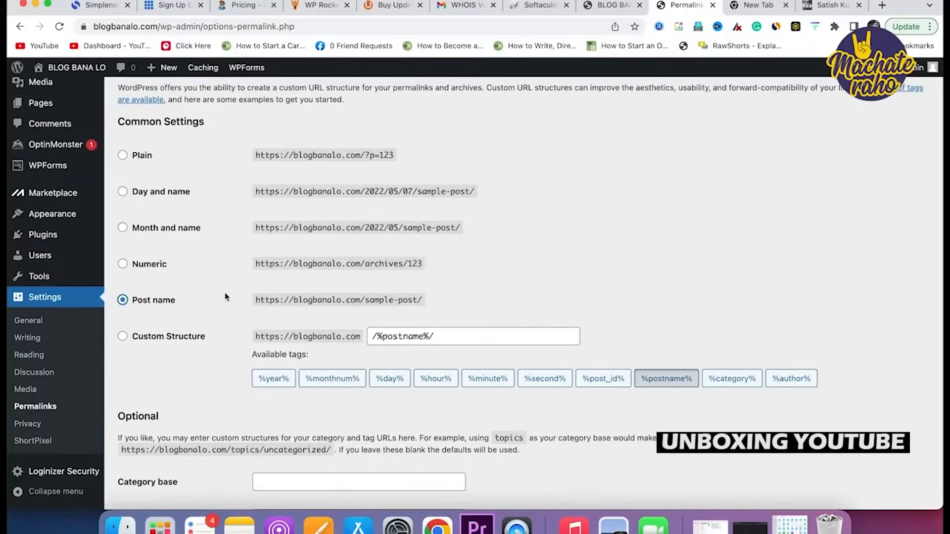
pyautogui.scroll(-3, 439, 327)
pyautogui.scroll(-1, 439, 324)
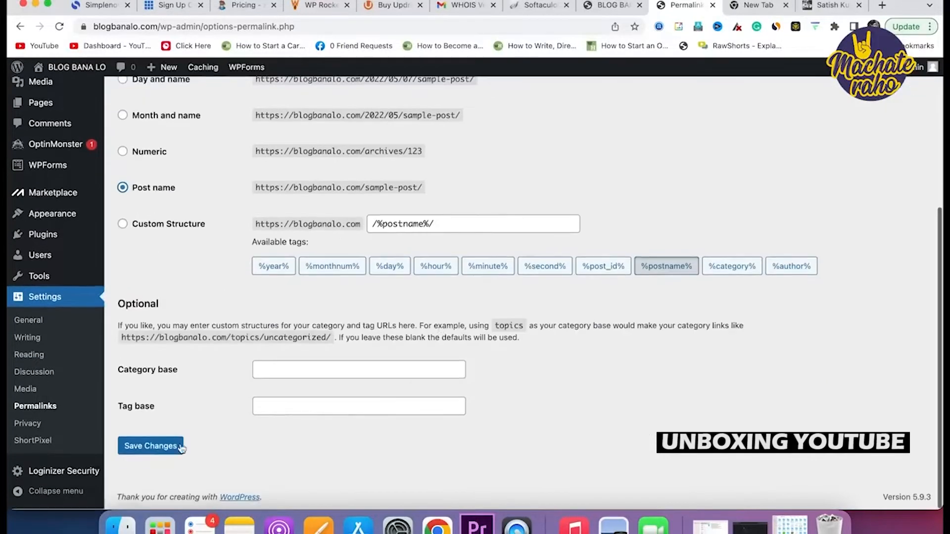
pyautogui.click(146, 448)
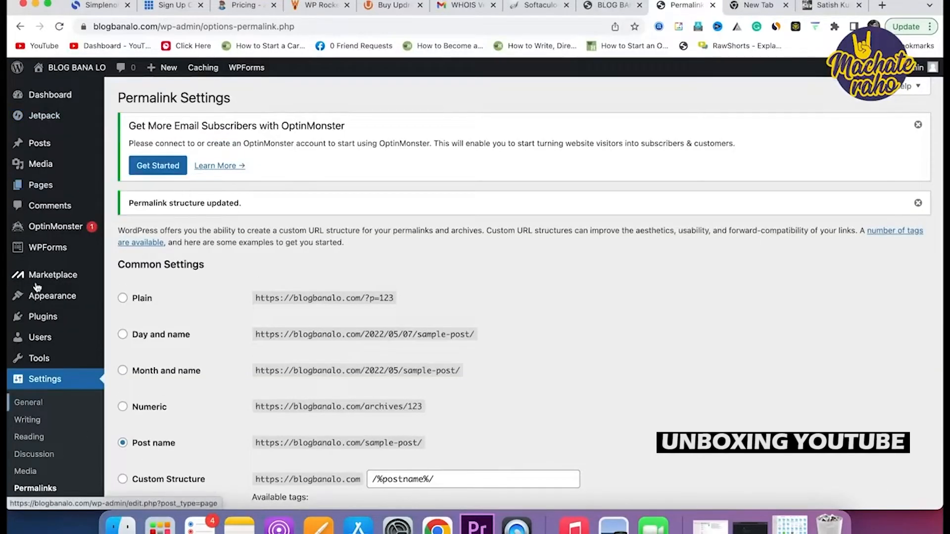
pyautogui.moveTo(36, 278)
pyautogui.moveTo(50, 147)
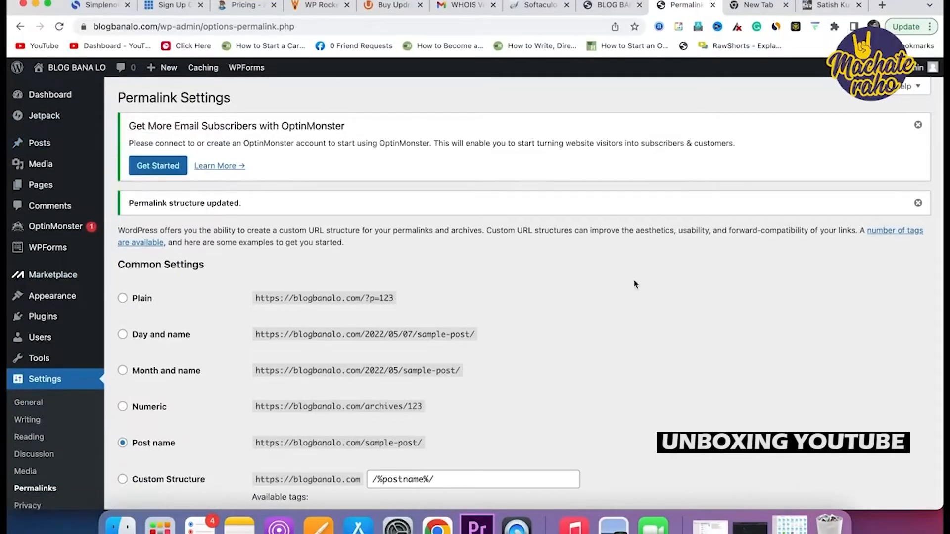
# Search Google for 'google search console' in a new tab.
pyautogui.click(881, 6)
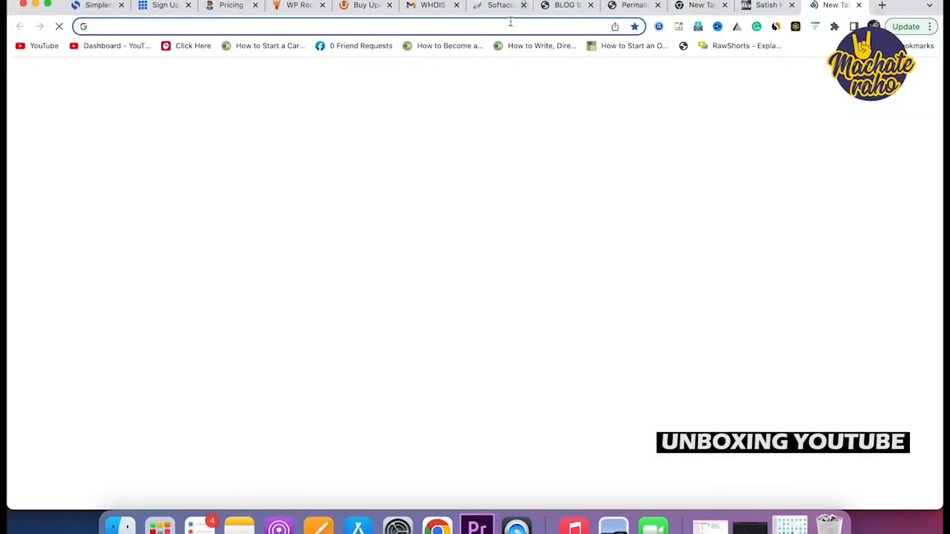
pyautogui.write('go')
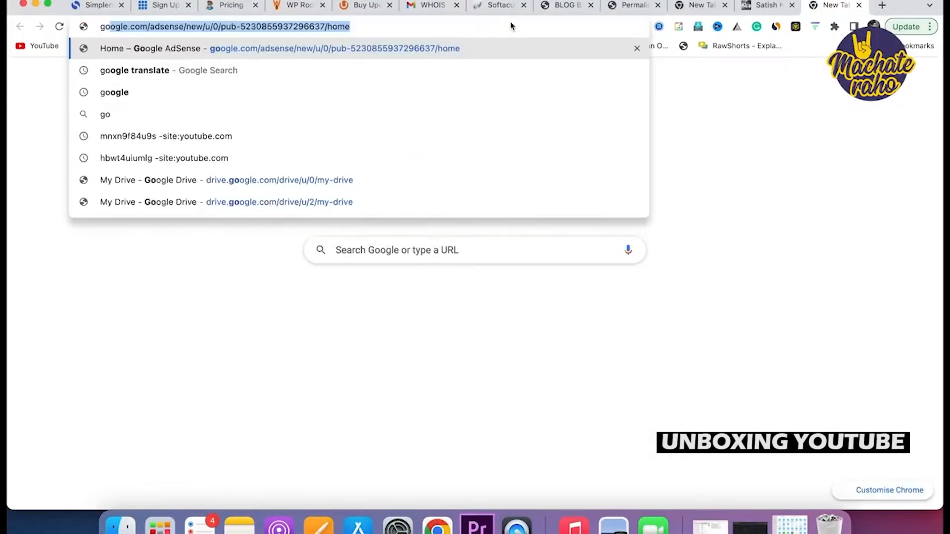
pyautogui.write('ogle search co')
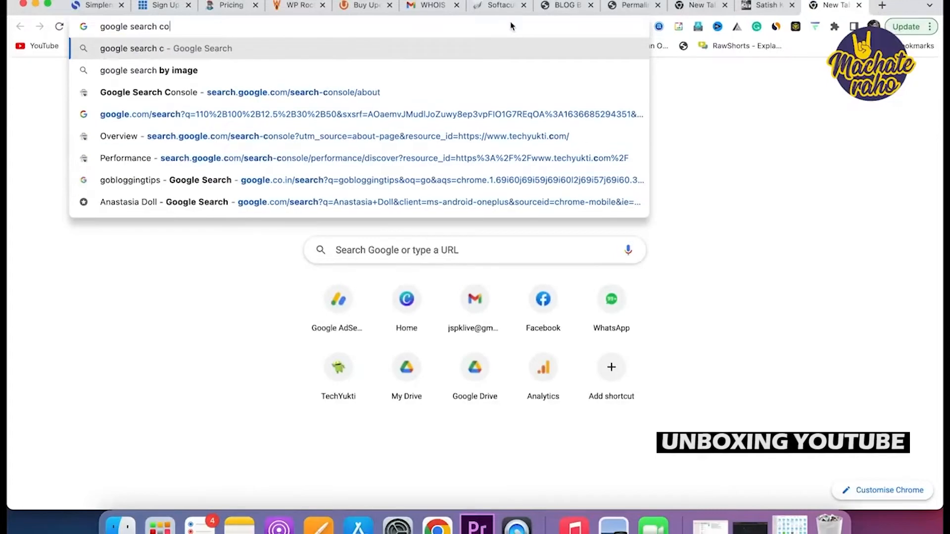
pyautogui.write('l')
pyautogui.press('BackSpace')
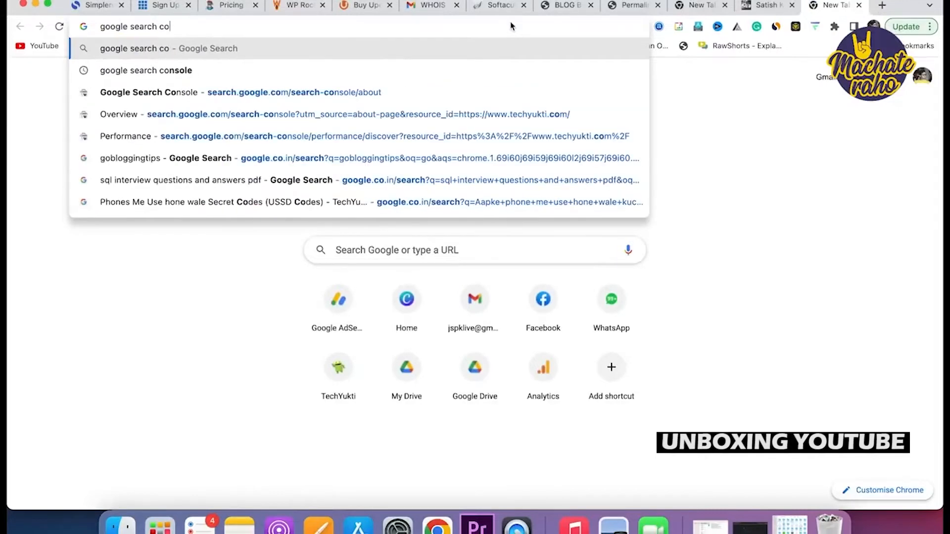
pyautogui.press('Down')
pyautogui.press('Return')
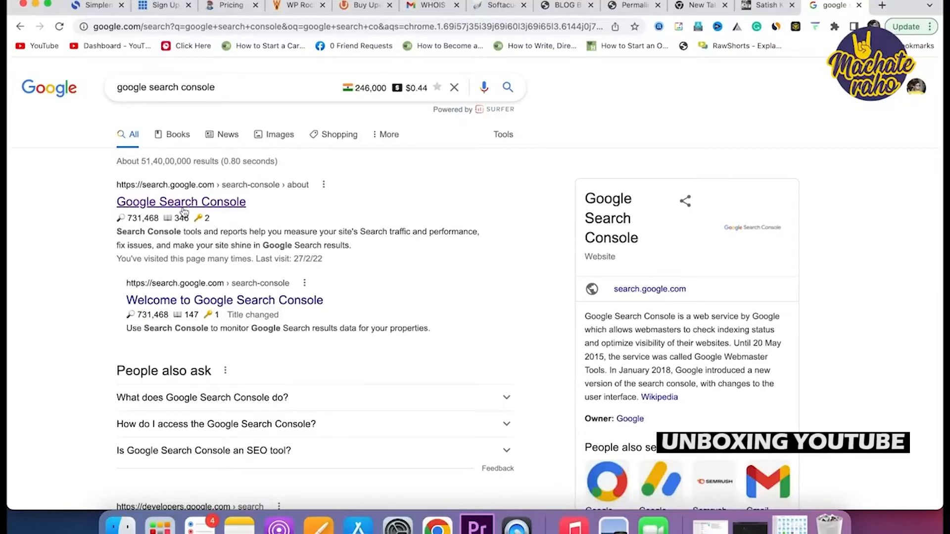
# Back on Permalink Settings, open the live site in a new tab.
pyautogui.click(628, 6)
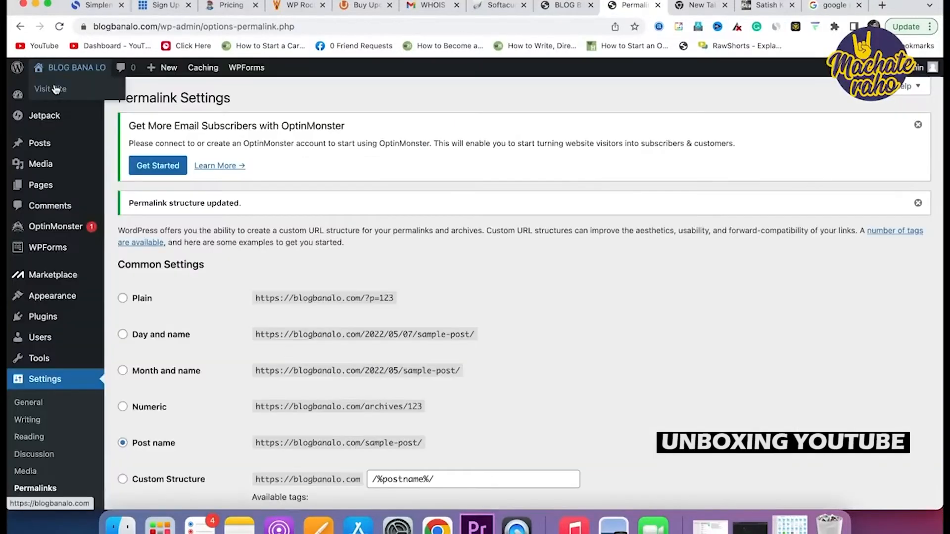
pyautogui.rightClick(55, 89)
pyautogui.click(68, 94)
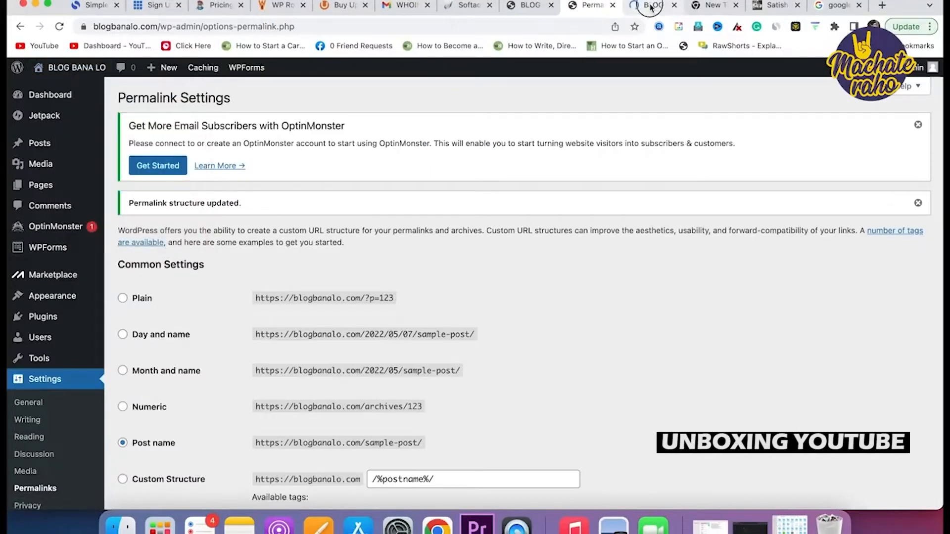
# Scroll through the live blogbanalo.com homepage.
pyautogui.click(650, 7)
pyautogui.scroll(-5, 379, 343)
pyautogui.scroll(5, 379, 344)
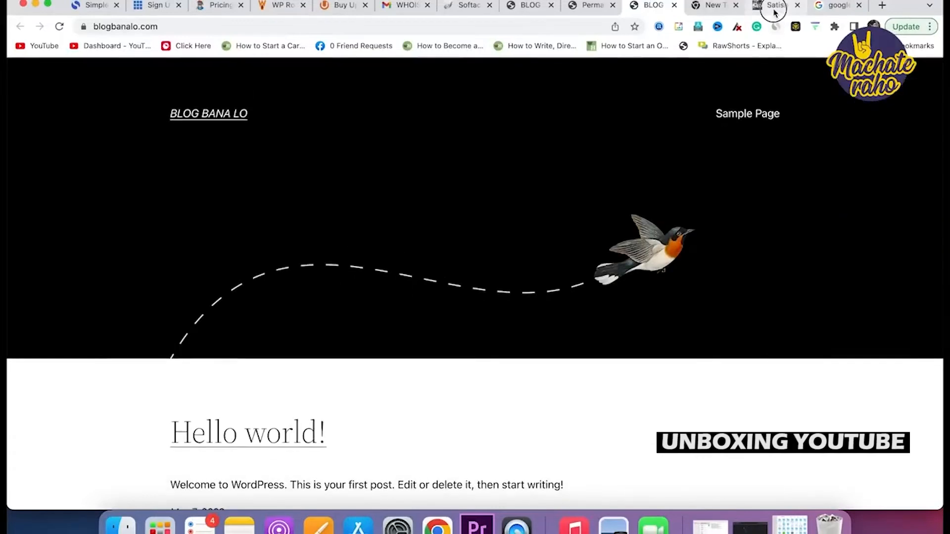
# Scroll through the reference WordPress blog to compare its layout.
pyautogui.click(774, 9)
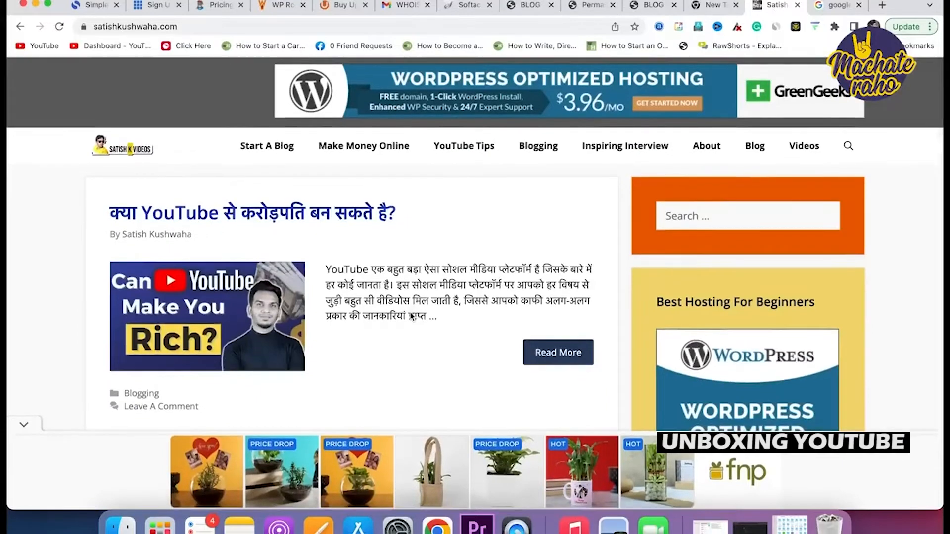
pyautogui.scroll(-3, 410, 317)
pyautogui.scroll(-5, 411, 316)
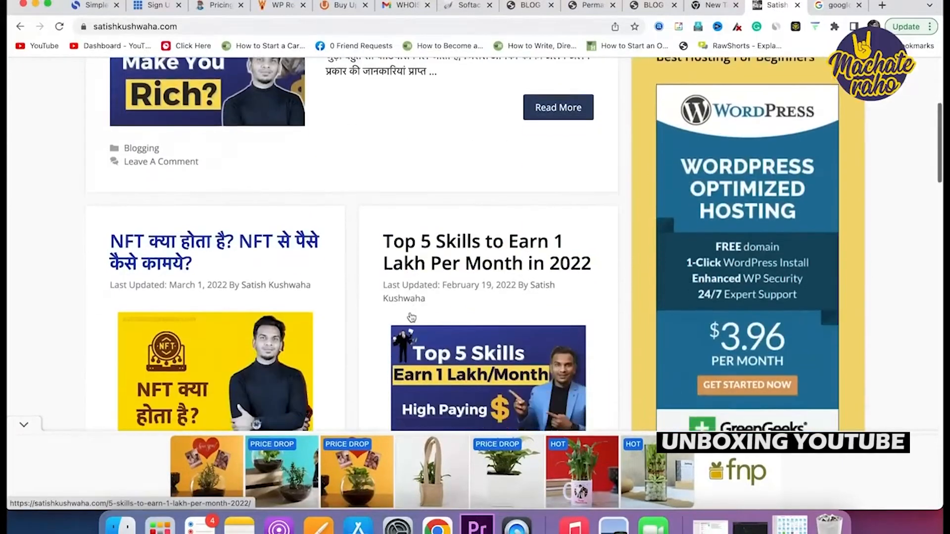
pyautogui.scroll(8, 411, 318)
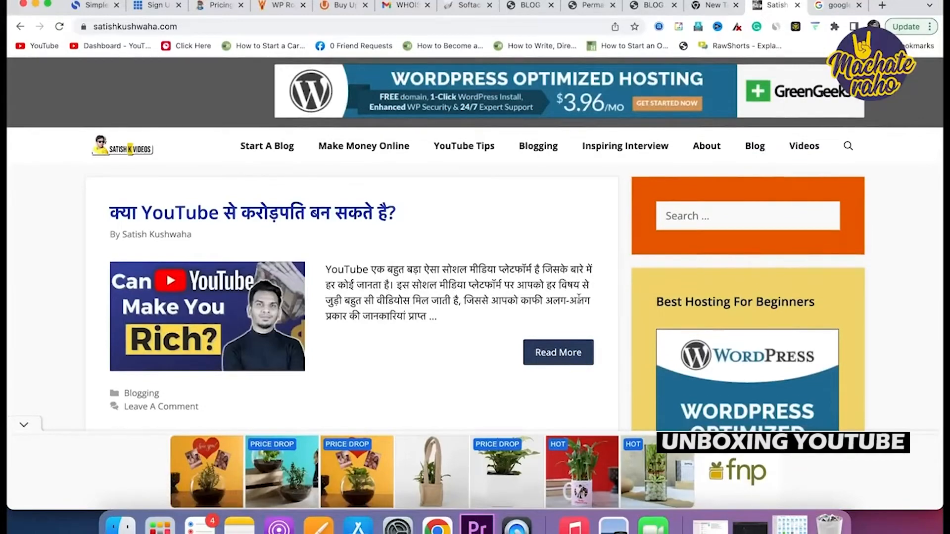
pyautogui.scroll(-6, 579, 299)
pyautogui.scroll(6, 738, 131)
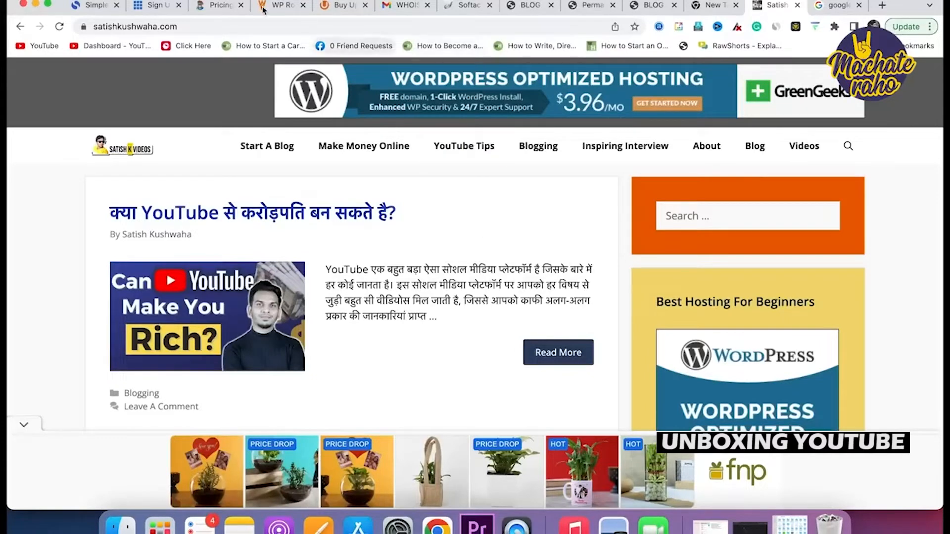
# Compare the blogbanalo.com homepage and the reference blog again, then open a blank tab.
pyautogui.click(660, 6)
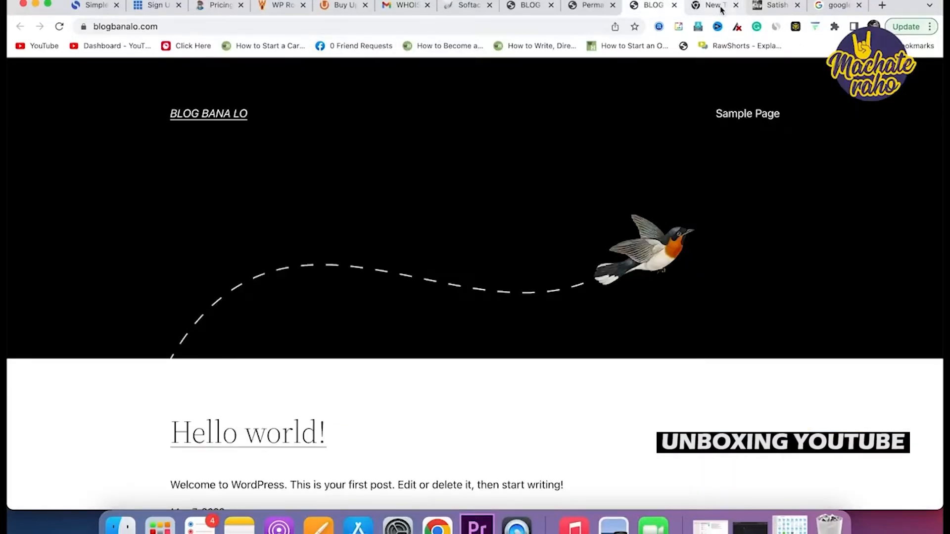
pyautogui.click(721, 8)
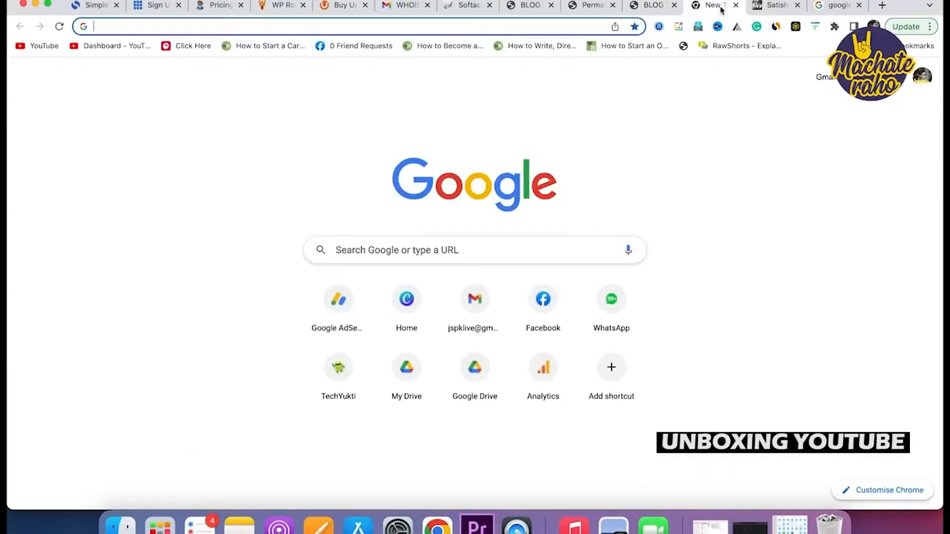
pyautogui.click(666, 8)
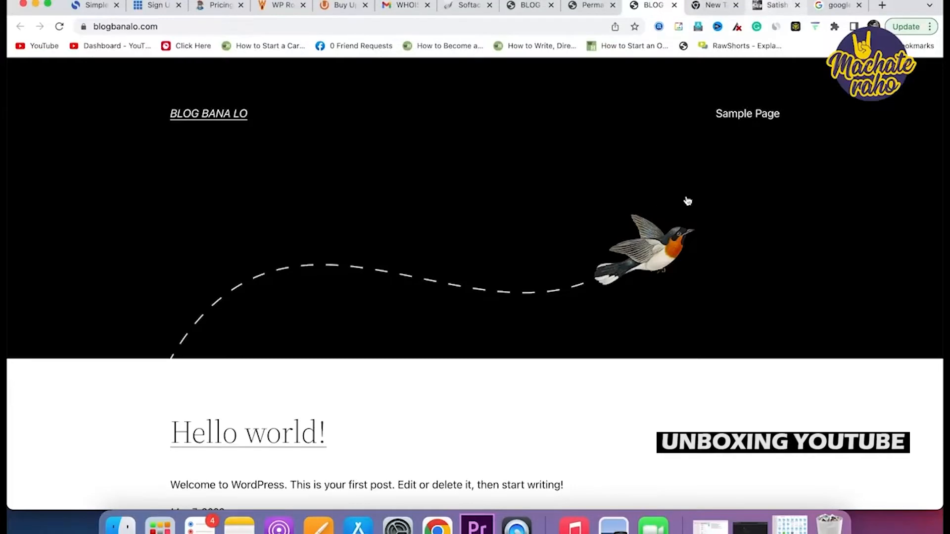
pyautogui.click(765, 6)
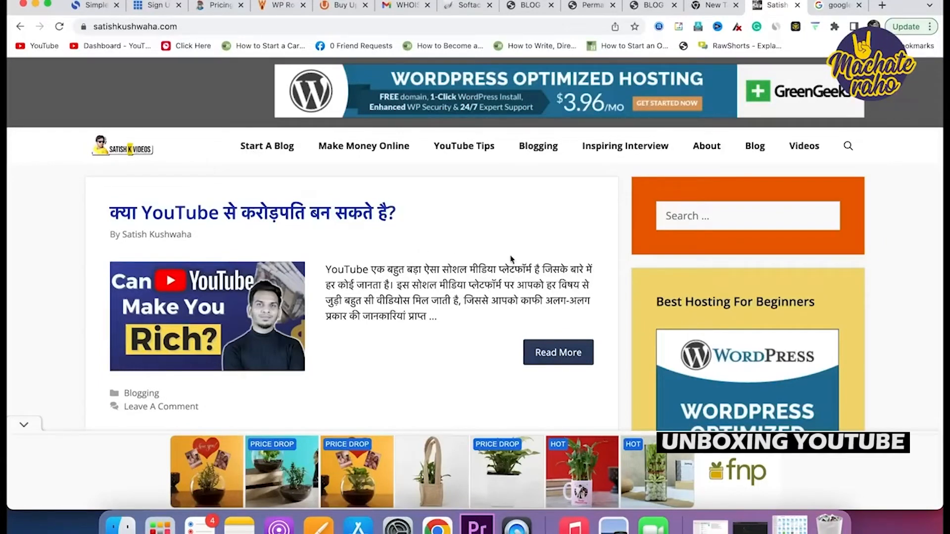
pyautogui.click(880, 7)
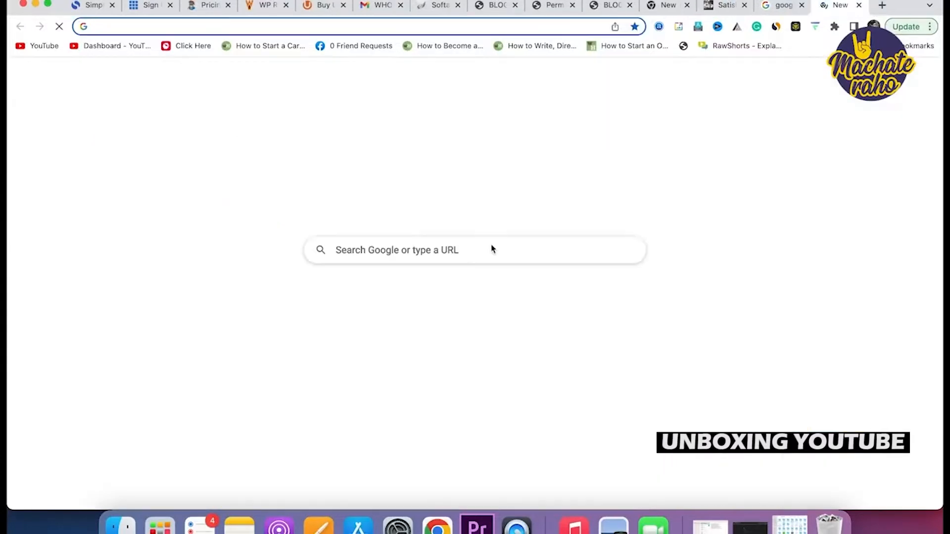